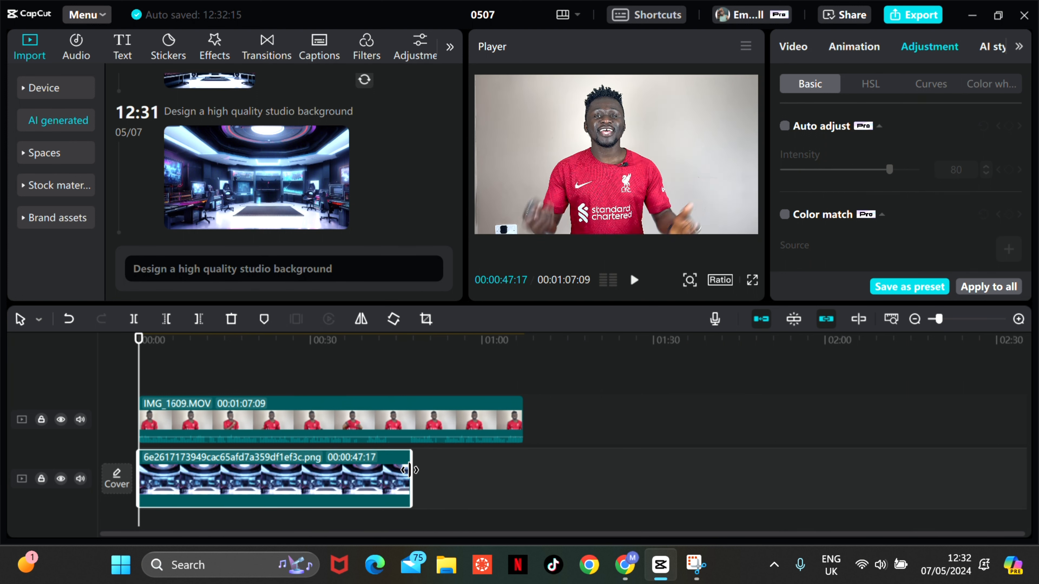
- Play back the opening seconds of the timeline with IMG_1609.MOV above the background image and return the playhead near the start
{"action": "left_click", "coordinate": [311, 425]}
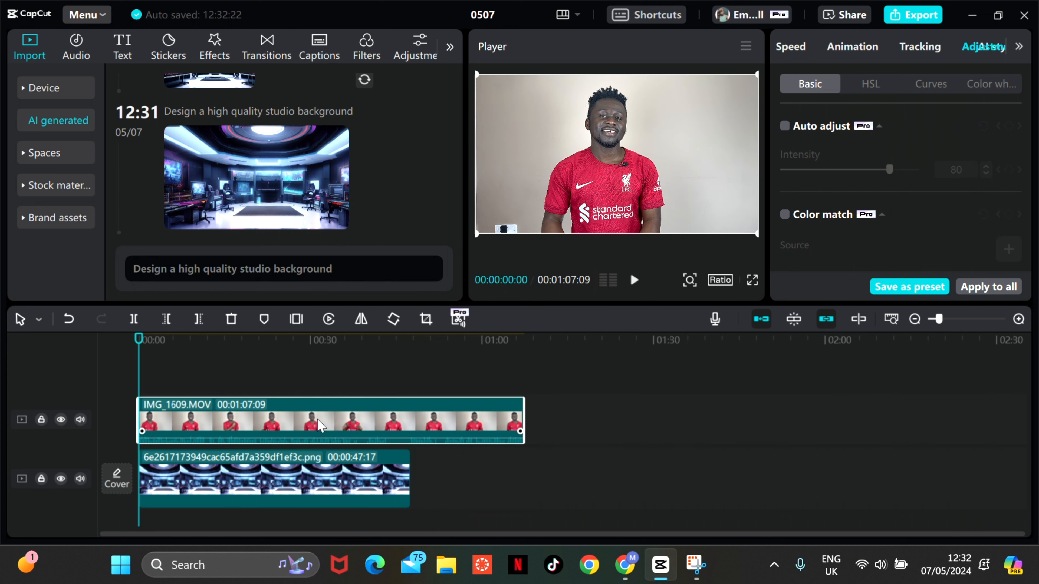
{"action": "left_click", "coordinate": [270, 473]}
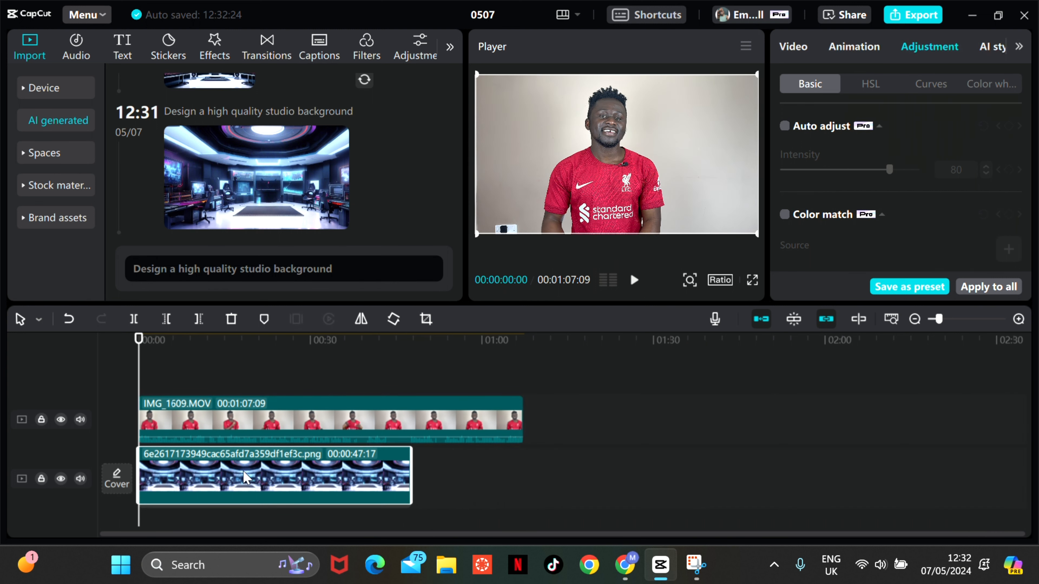
{"action": "left_click_drag", "start_coordinate": [215, 464], "coordinate": [216, 457]}
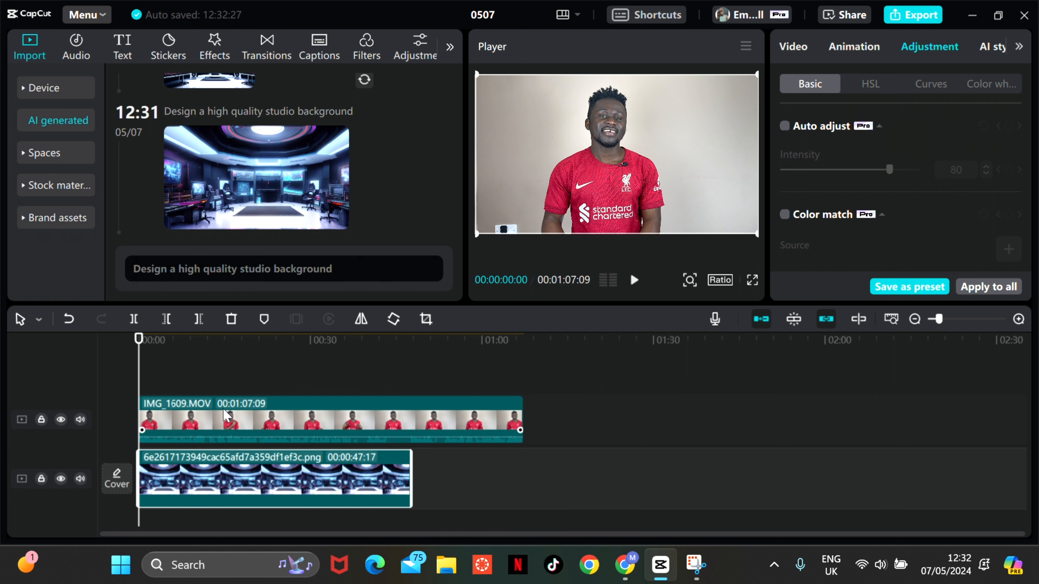
{"action": "key", "text": "space"}
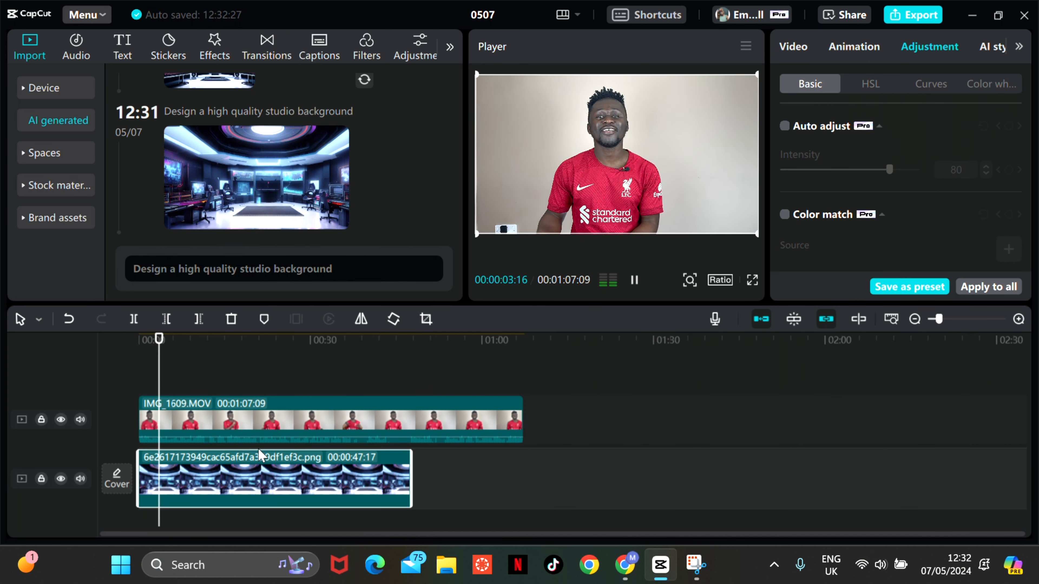
{"action": "key", "text": "space"}
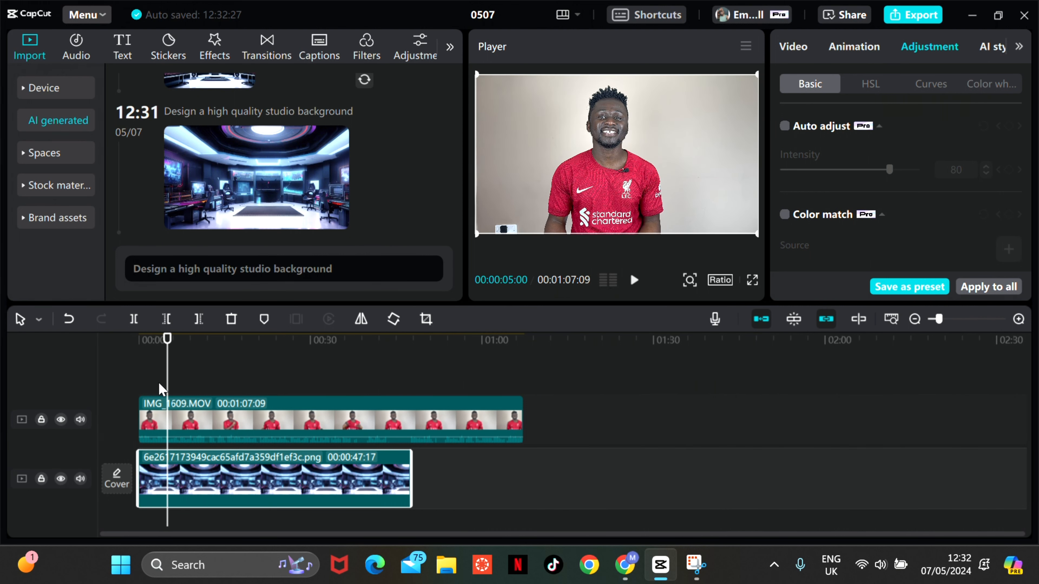
{"action": "left_click_drag", "start_coordinate": [173, 355], "coordinate": [144, 387]}
- Cut the speaker out of the IMG_1609.MOV clip with Auto removal so the studio background image replaces the wall
{"action": "left_click", "coordinate": [268, 430]}
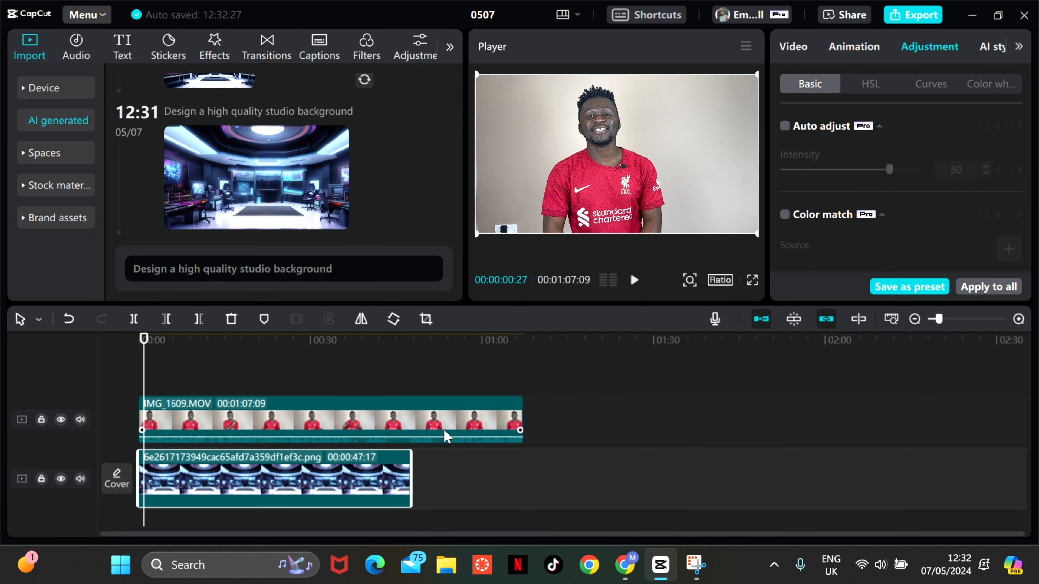
{"action": "left_click", "coordinate": [340, 414]}
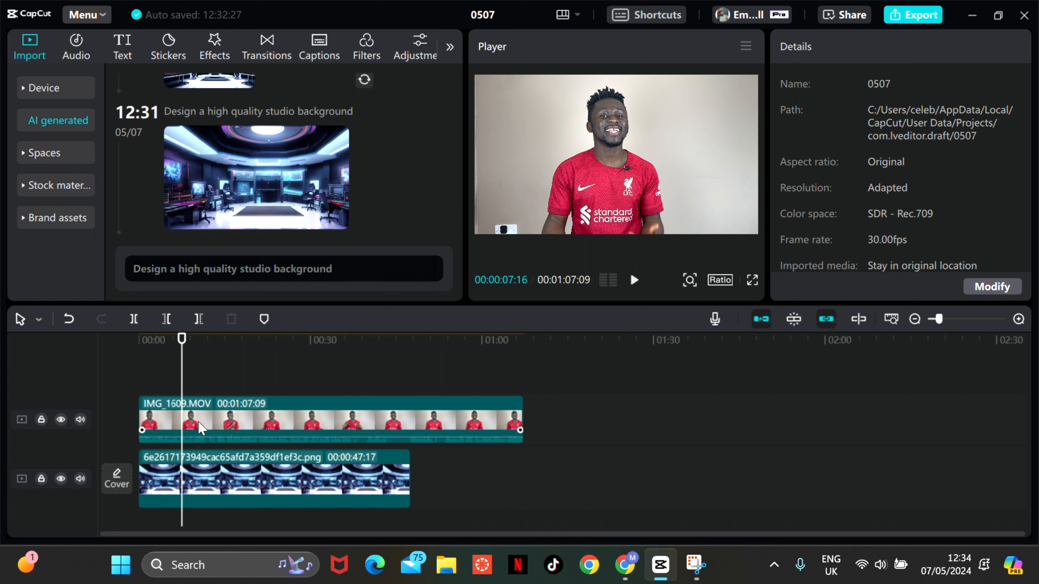
{"action": "left_click", "coordinate": [200, 427]}
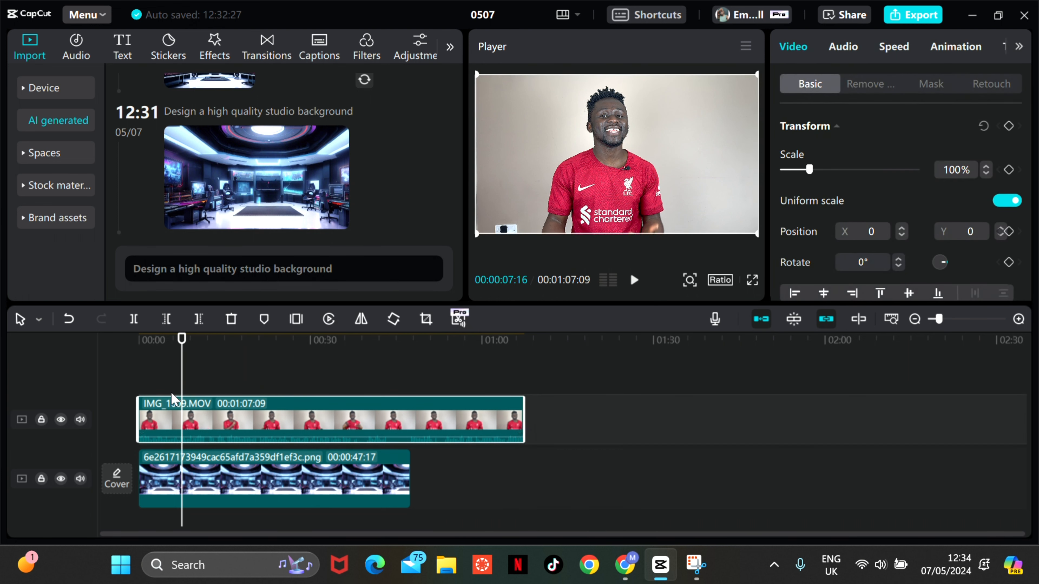
{"action": "left_click", "coordinate": [194, 368]}
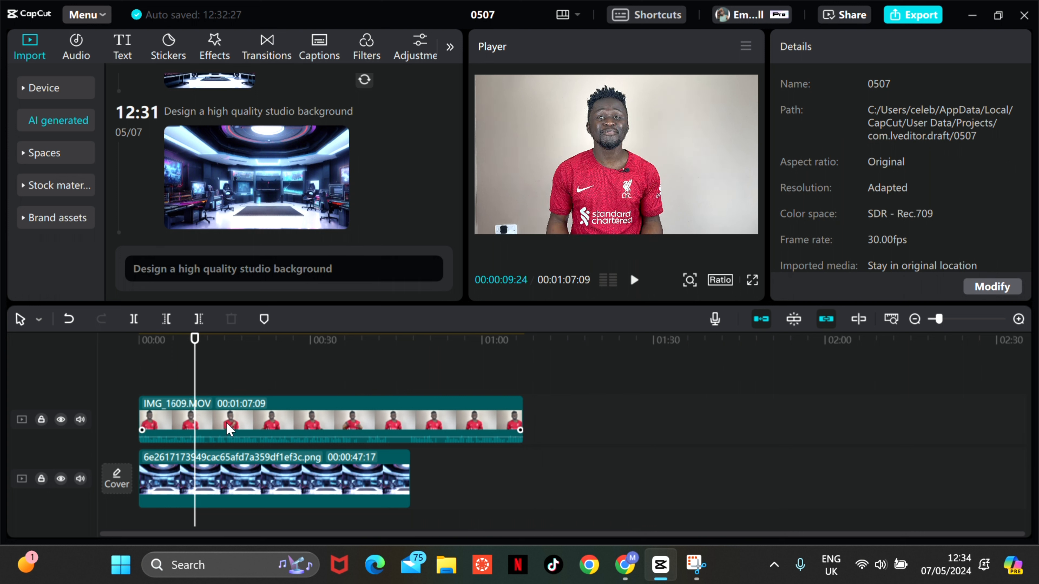
{"action": "left_click", "coordinate": [229, 475]}
{"action": "left_click", "coordinate": [186, 368]}
{"action": "left_click", "coordinate": [203, 424]}
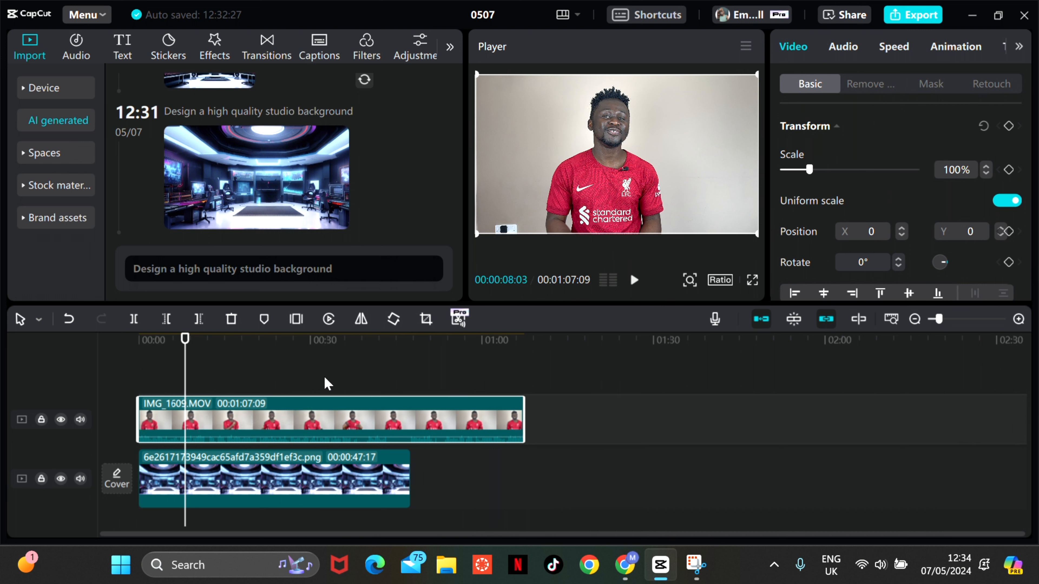
{"action": "left_click", "coordinate": [857, 86]}
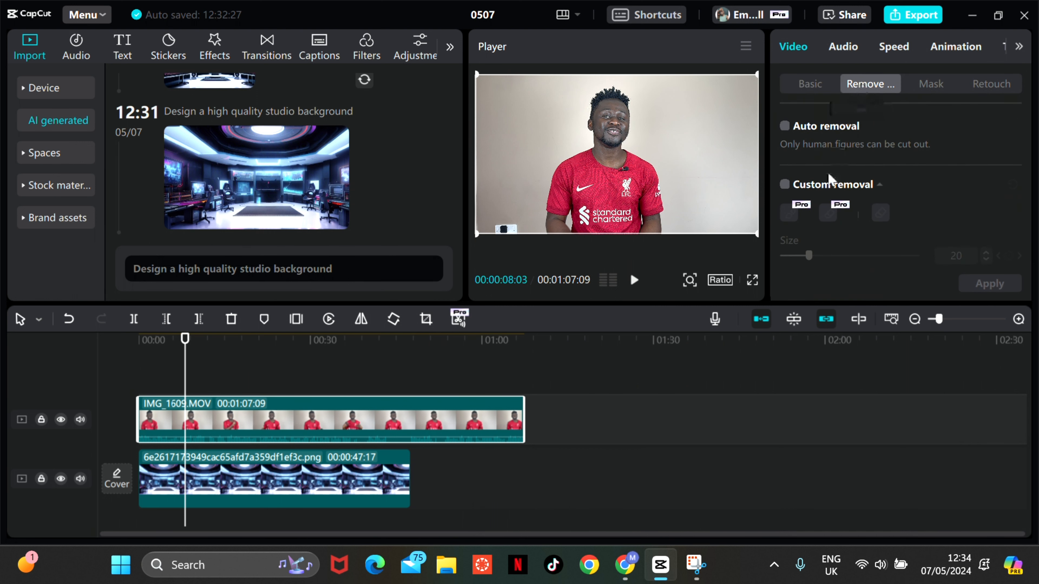
{"action": "left_click", "coordinate": [793, 127]}
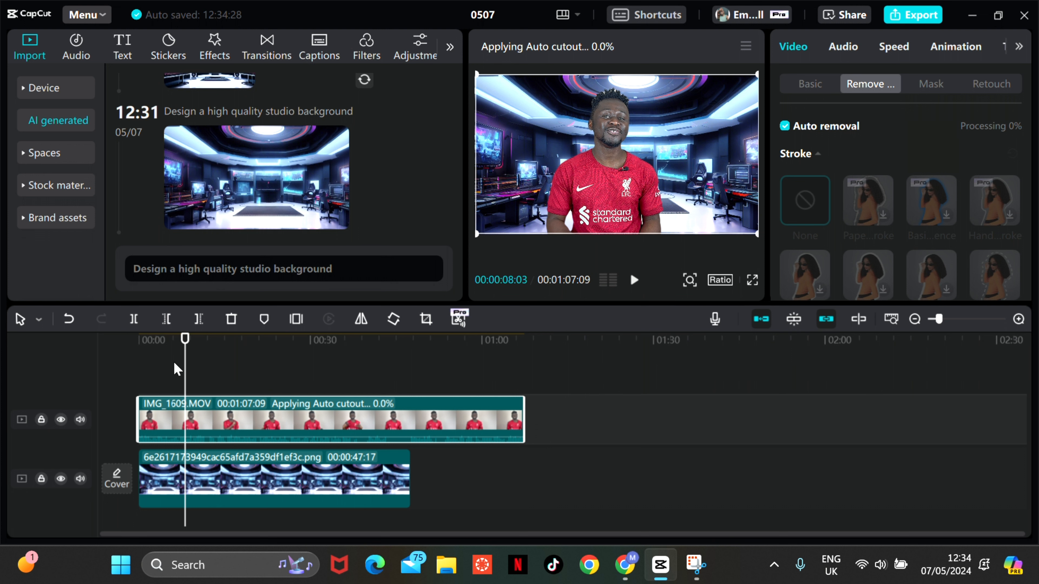
- Play the cutout video full screen from about one second to check how the speaker blends with the studio background, and return to the editor
{"action": "left_click_drag", "start_coordinate": [185, 364], "coordinate": [145, 393]}
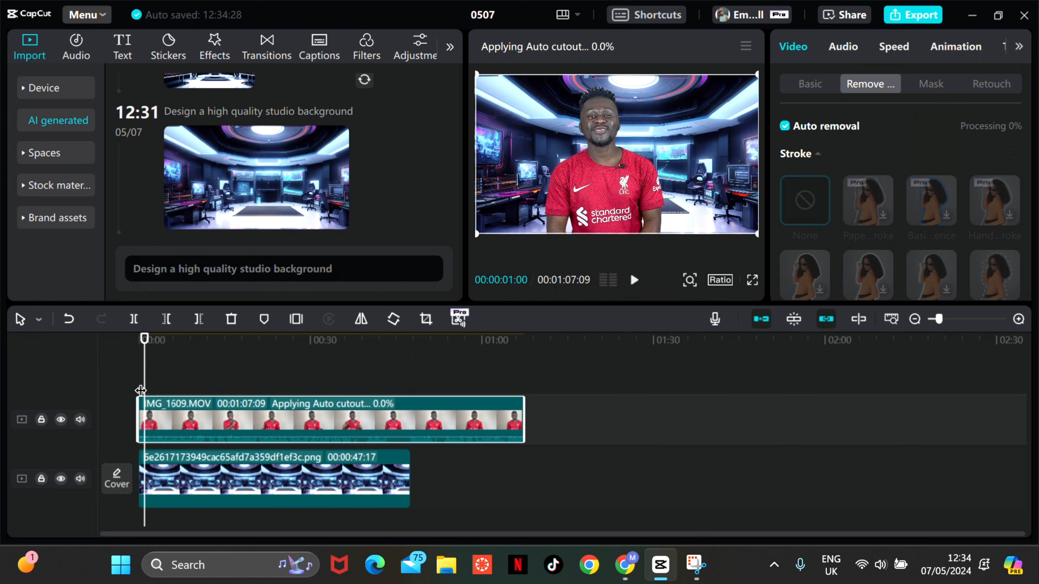
{"action": "key", "text": "space"}
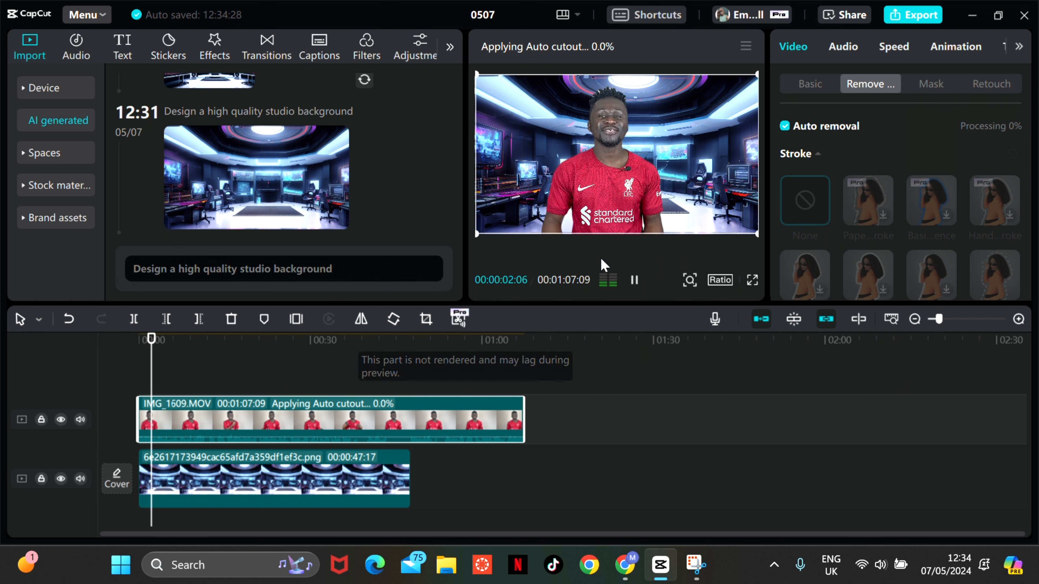
{"action": "left_click", "coordinate": [751, 280]}
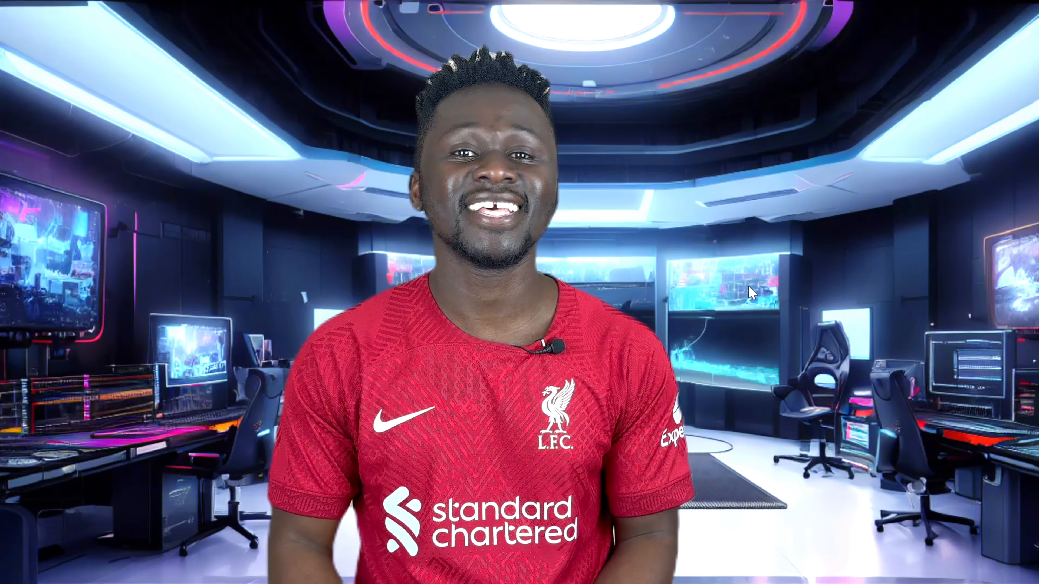
{"action": "key", "text": "Escape"}
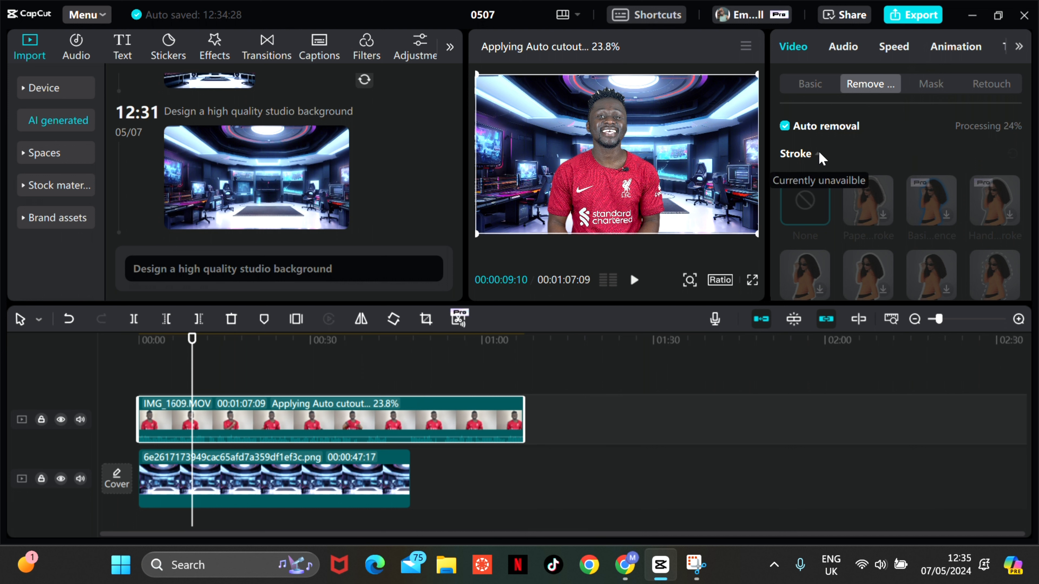
{"action": "left_click", "coordinate": [805, 83]}
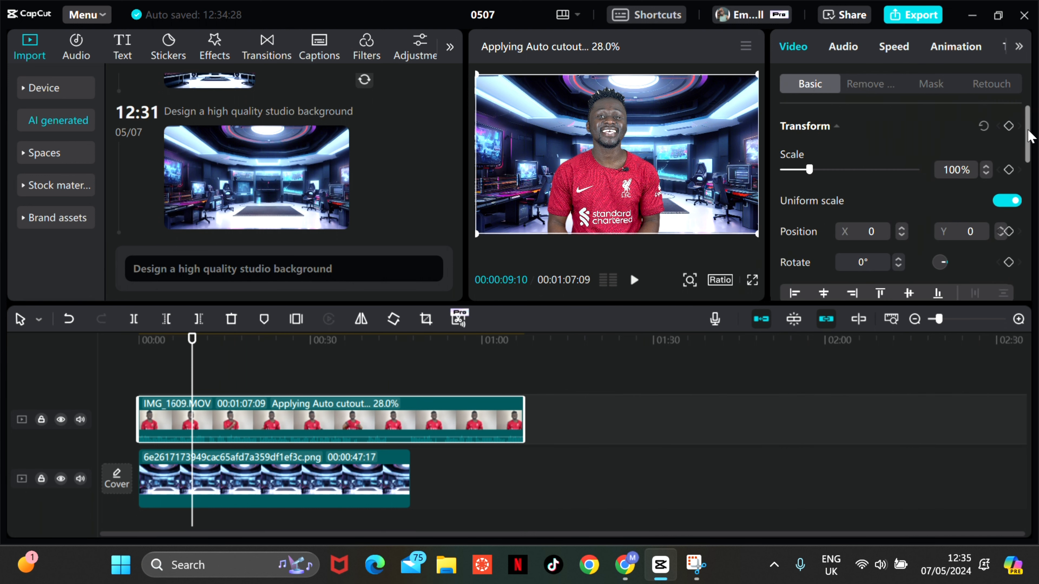
{"action": "left_click_drag", "start_coordinate": [1027, 135], "coordinate": [1016, 227]}
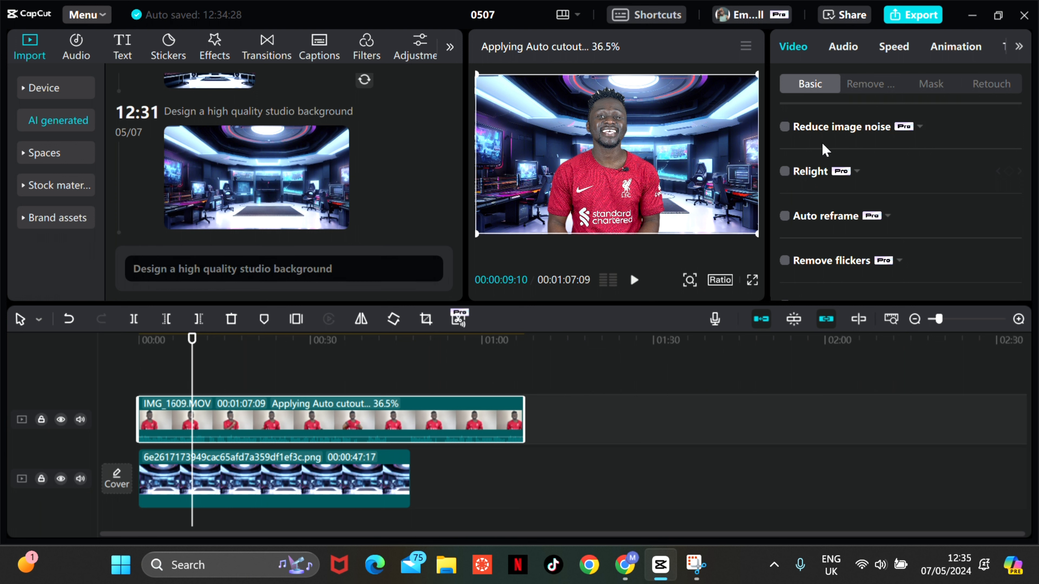
{"action": "left_click", "coordinate": [955, 48]}
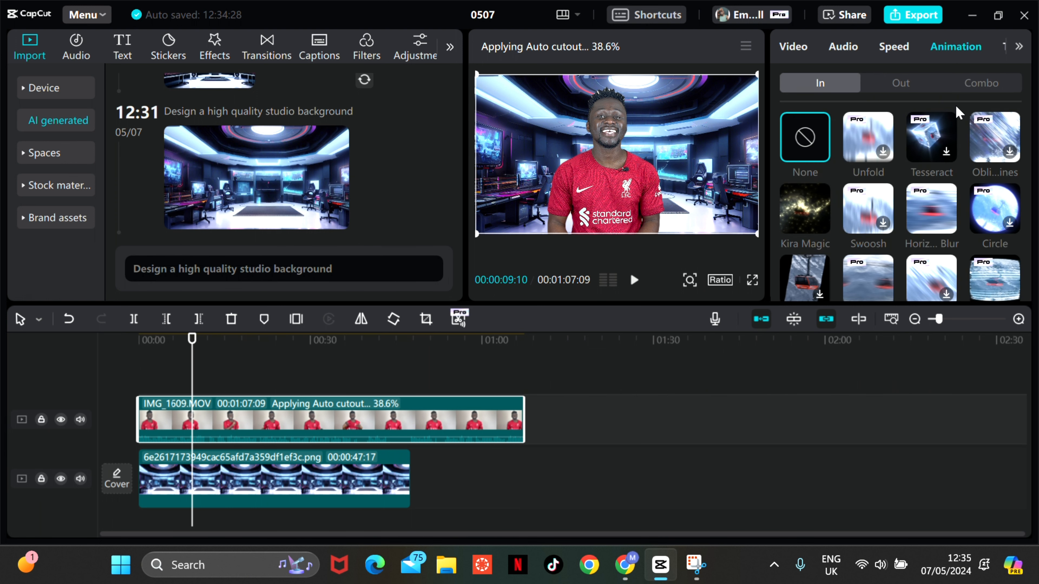
{"action": "left_click", "coordinate": [1020, 50]}
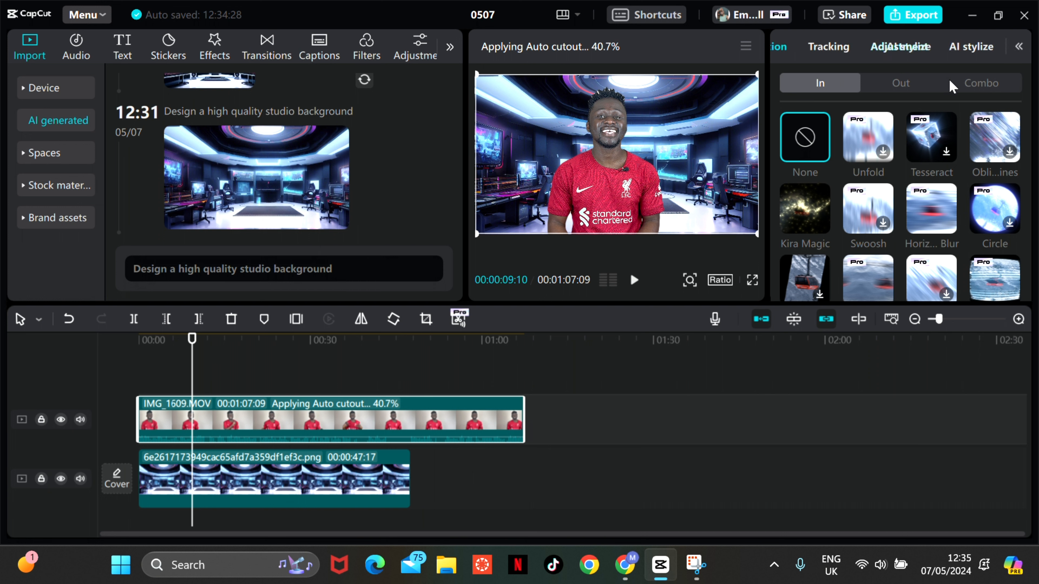
- Set the Tint of the IMG_1609.MOV clip to -8 in its basic colour adjustments
{"action": "left_click", "coordinate": [916, 54]}
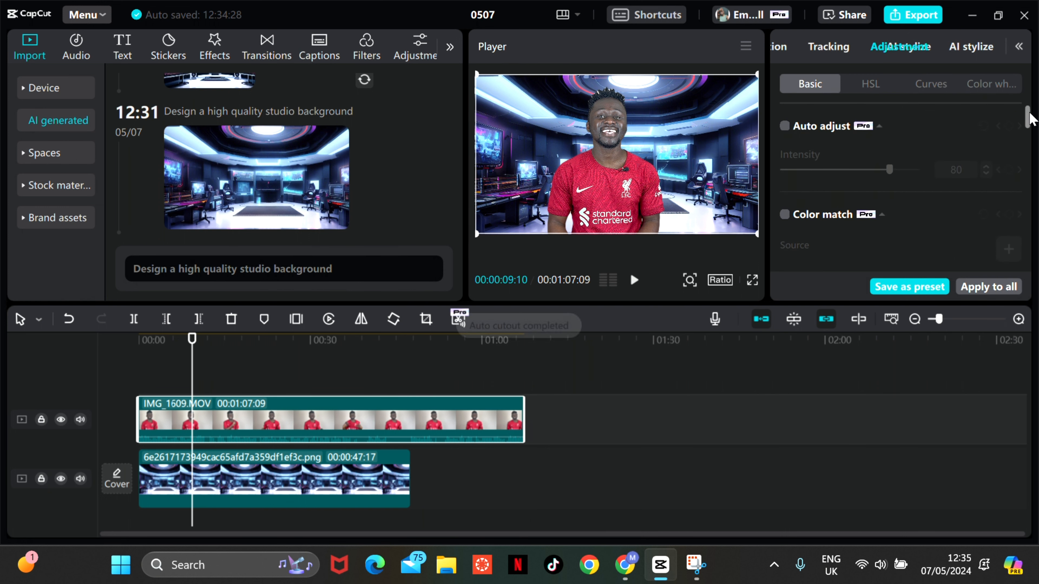
{"action": "left_click_drag", "start_coordinate": [1032, 128], "coordinate": [1033, 200]}
{"action": "scroll", "coordinate": [1029, 195], "scroll_direction": "up", "scroll_amount": 1}
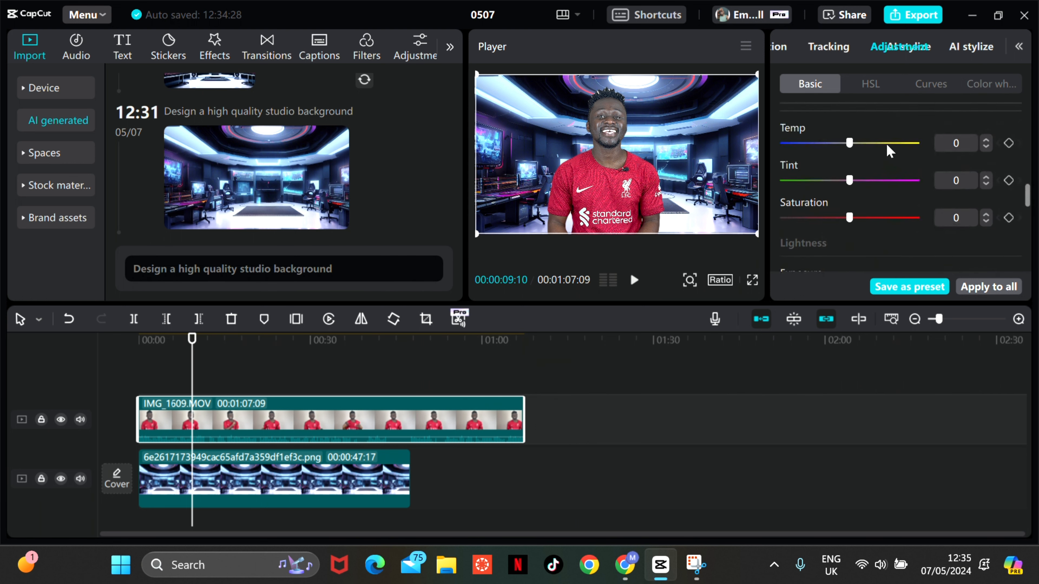
{"action": "left_click_drag", "start_coordinate": [849, 144], "coordinate": [800, 146]}
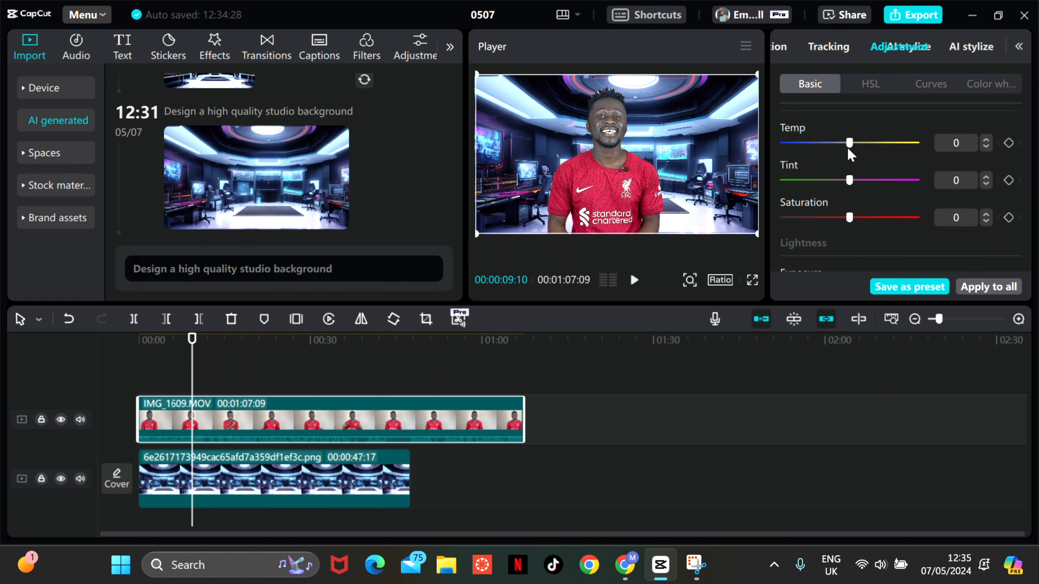
{"action": "mouse_move", "coordinate": [850, 180]}
{"action": "left_mouse_down"}
{"action": "mouse_move", "coordinate": [883, 181]}
{"action": "mouse_move", "coordinate": [840, 183]}
{"action": "left_mouse_up"}
{"action": "mouse_move", "coordinate": [852, 221]}
{"action": "left_mouse_down"}
{"action": "mouse_move", "coordinate": [883, 218]}
{"action": "mouse_move", "coordinate": [823, 219]}
{"action": "mouse_move", "coordinate": [850, 219]}
{"action": "left_mouse_up"}
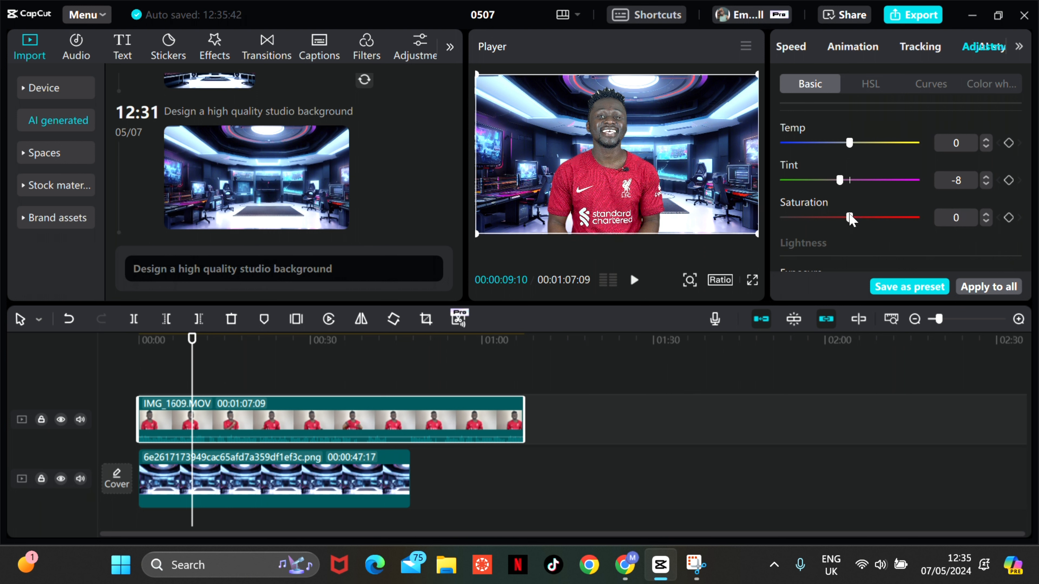
- Try out the Exposure, Contrast and Highlight adjustments on the IMG_1609.MOV clip
{"action": "left_click_drag", "start_coordinate": [1031, 200], "coordinate": [1032, 213]}
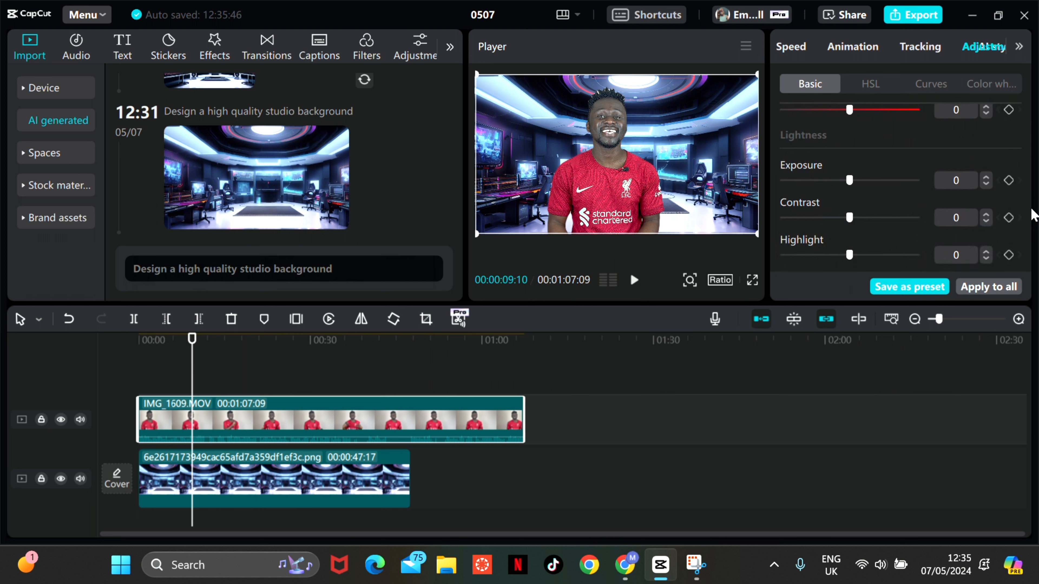
{"action": "mouse_move", "coordinate": [849, 180]}
{"action": "left_mouse_down"}
{"action": "mouse_move", "coordinate": [888, 188]}
{"action": "mouse_move", "coordinate": [886, 198]}
{"action": "mouse_move", "coordinate": [846, 198]}
{"action": "left_mouse_up"}
{"action": "mouse_move", "coordinate": [850, 218]}
{"action": "left_mouse_down"}
{"action": "mouse_move", "coordinate": [898, 218]}
{"action": "mouse_move", "coordinate": [851, 218]}
{"action": "left_mouse_up"}
{"action": "mouse_move", "coordinate": [850, 254]}
{"action": "left_mouse_down"}
{"action": "mouse_move", "coordinate": [890, 256]}
{"action": "mouse_move", "coordinate": [851, 258]}
{"action": "left_mouse_up"}
{"action": "left_click_drag", "start_coordinate": [1027, 207], "coordinate": [1029, 228]}
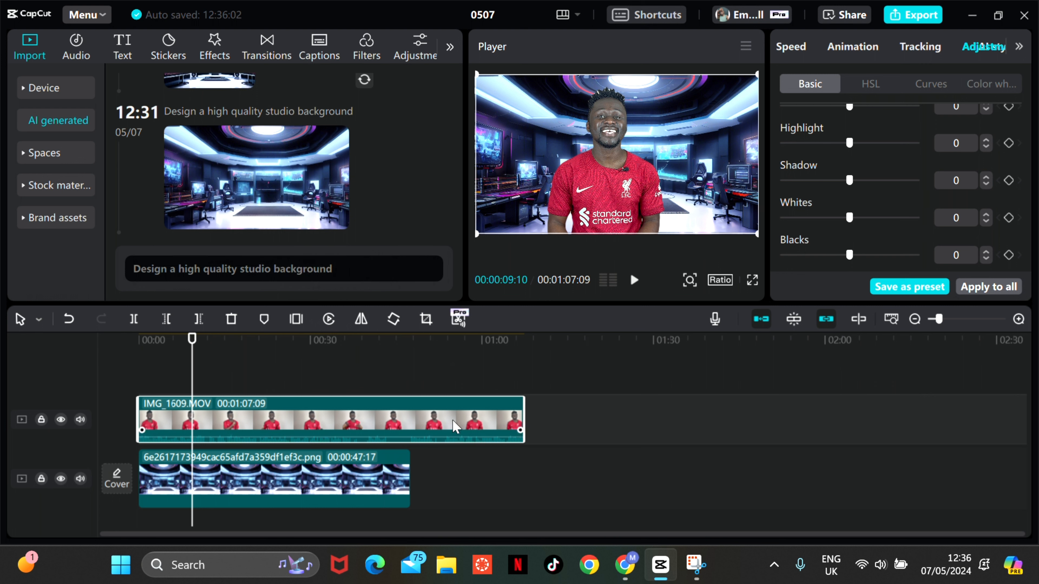
- Switch to Google Chrome and open the Leonardo.Ai AI Image Generation page
{"action": "mouse_move", "coordinate": [634, 573]}
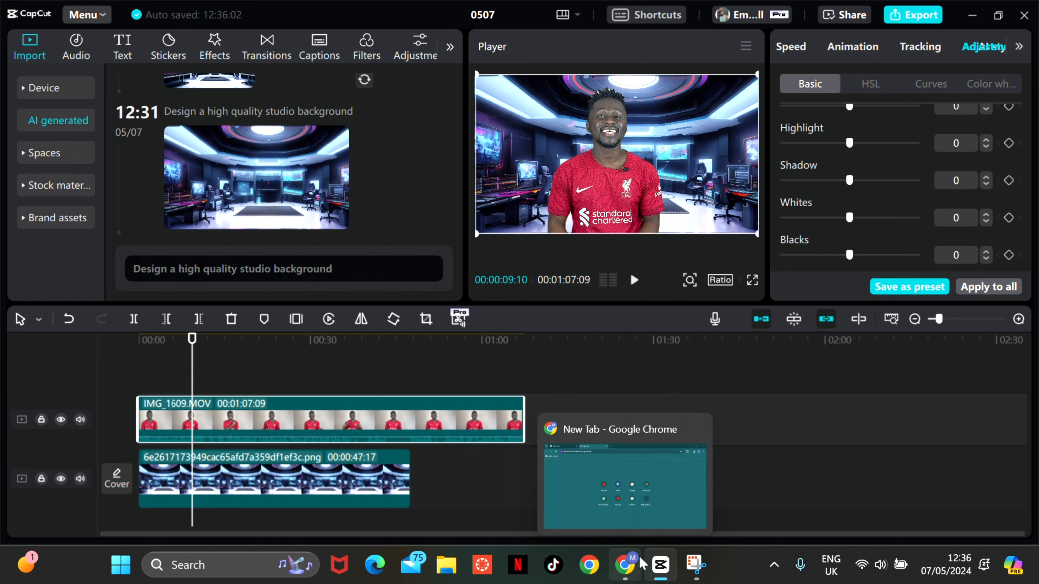
{"action": "left_click", "coordinate": [623, 569]}
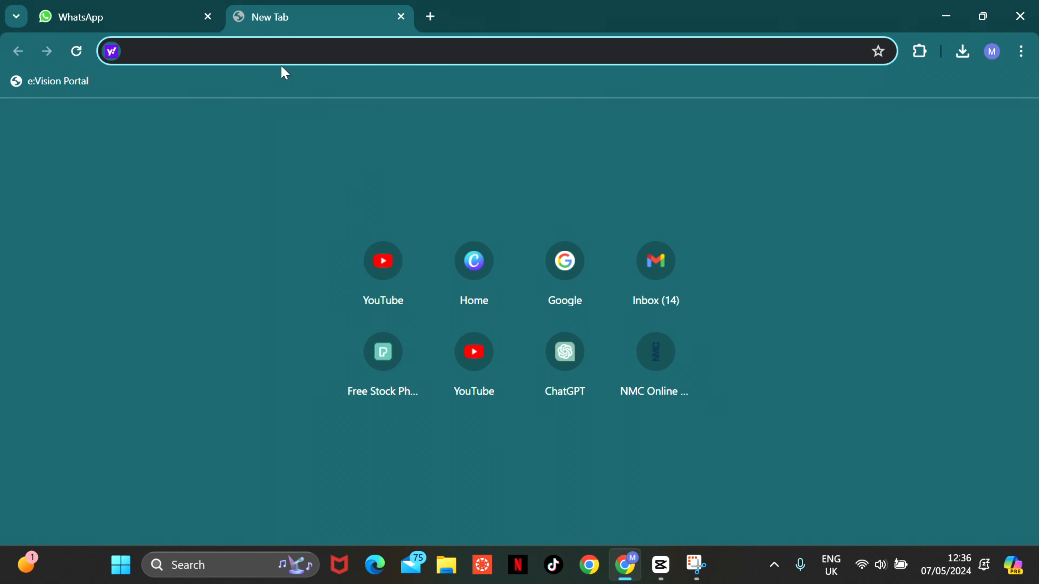
{"action": "type", "text": "leana"}
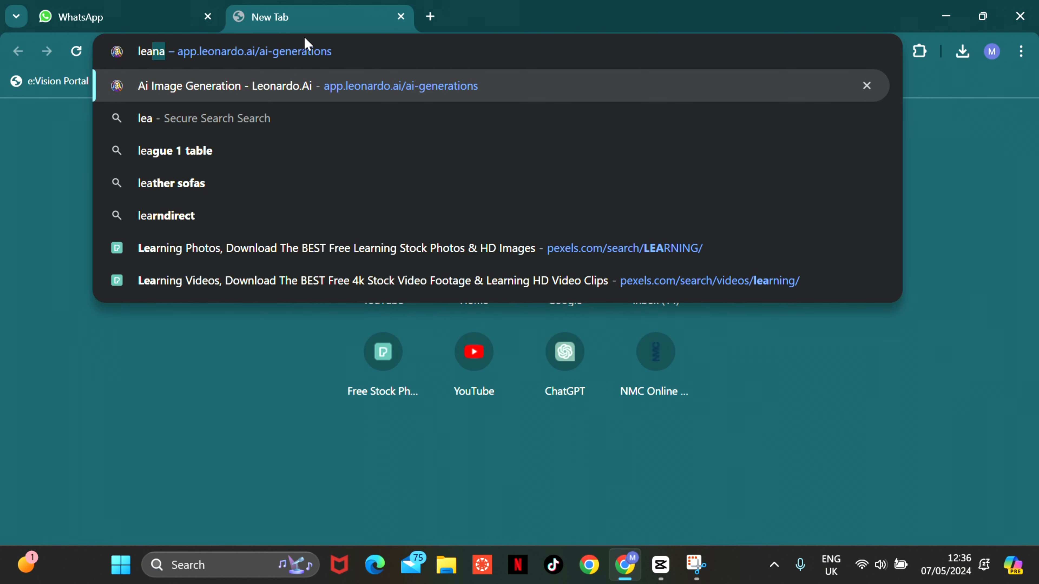
{"action": "left_click", "coordinate": [297, 91]}
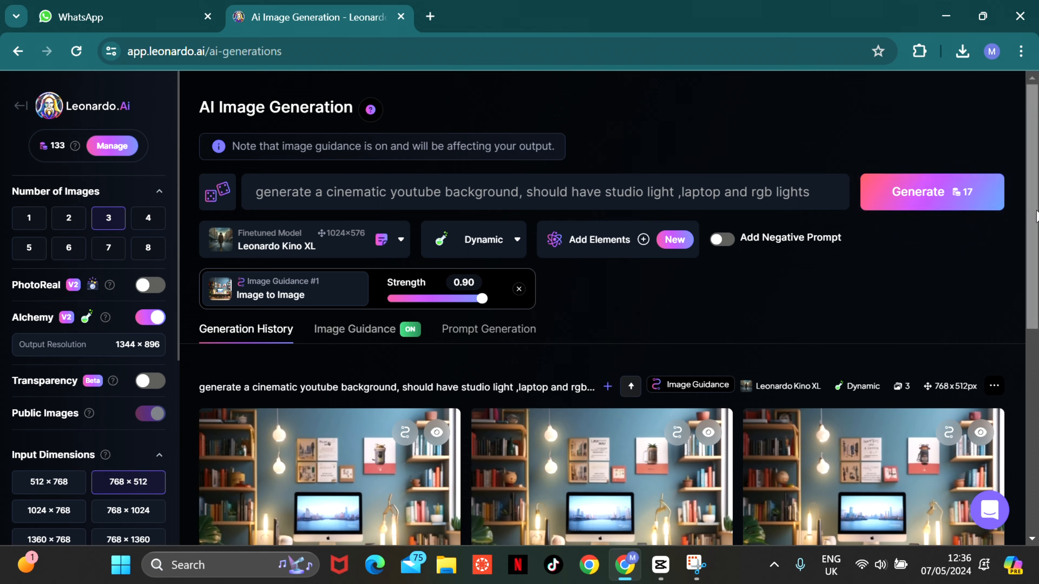
- Download the first image generated from the cinematic YouTube background prompt and show the browser's recent downloads
{"action": "scroll", "coordinate": [1033, 205], "scroll_direction": "down", "scroll_amount": 3}
{"action": "scroll", "coordinate": [1033, 192], "scroll_direction": "up", "scroll_amount": 3}
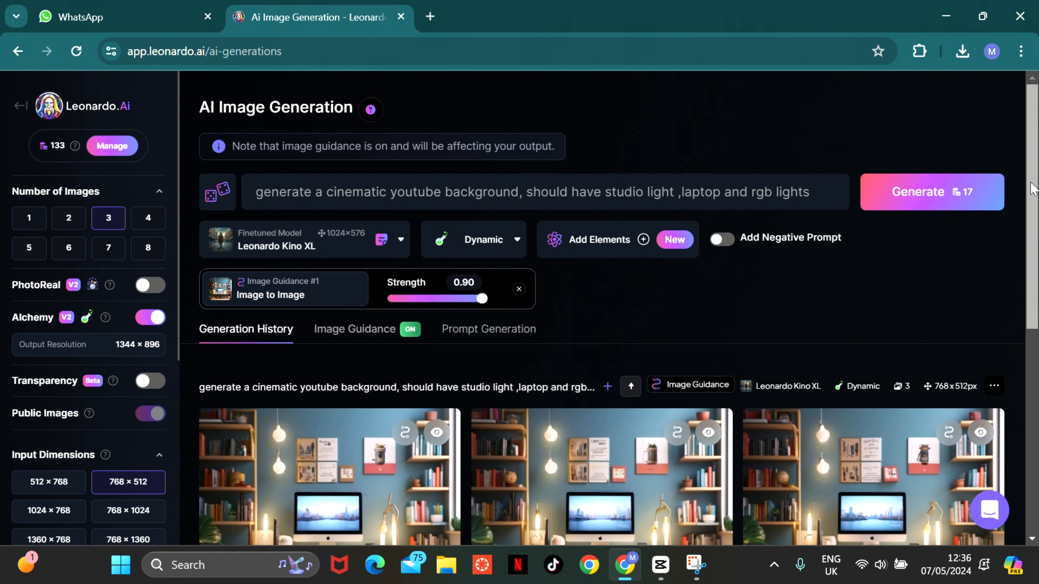
{"action": "scroll", "coordinate": [1033, 190], "scroll_direction": "down", "scroll_amount": 2}
{"action": "scroll", "coordinate": [1033, 229], "scroll_direction": "up", "scroll_amount": 2}
{"action": "left_click", "coordinate": [413, 191]}
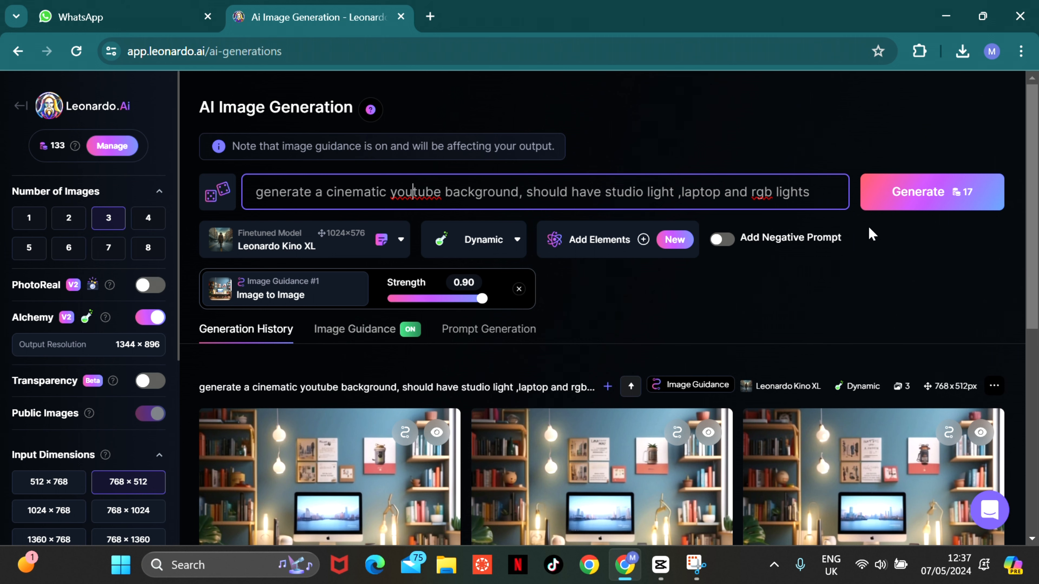
{"action": "scroll", "coordinate": [227, 225], "scroll_direction": "down", "scroll_amount": 5}
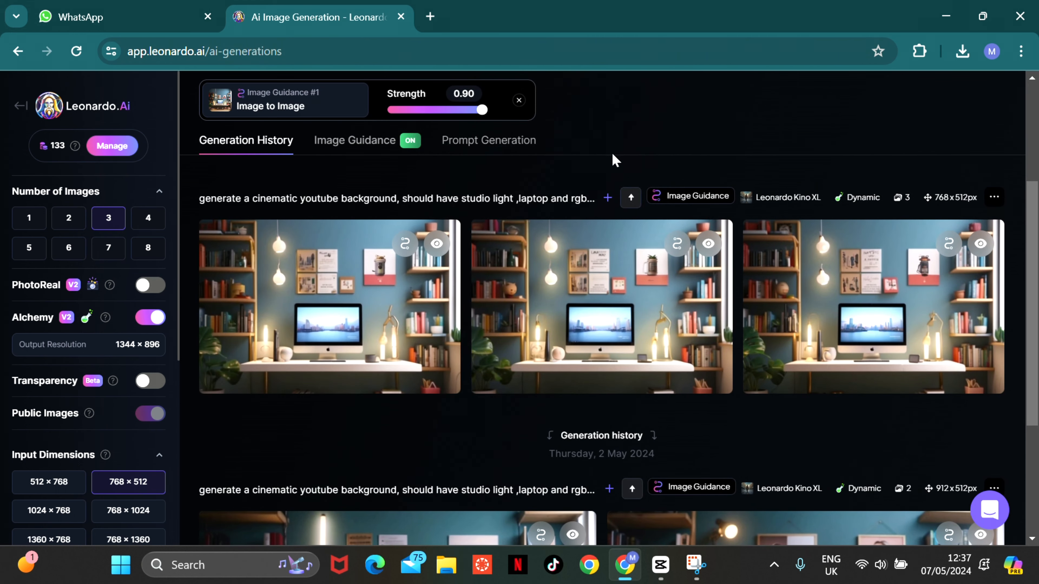
{"action": "left_click", "coordinate": [322, 286]}
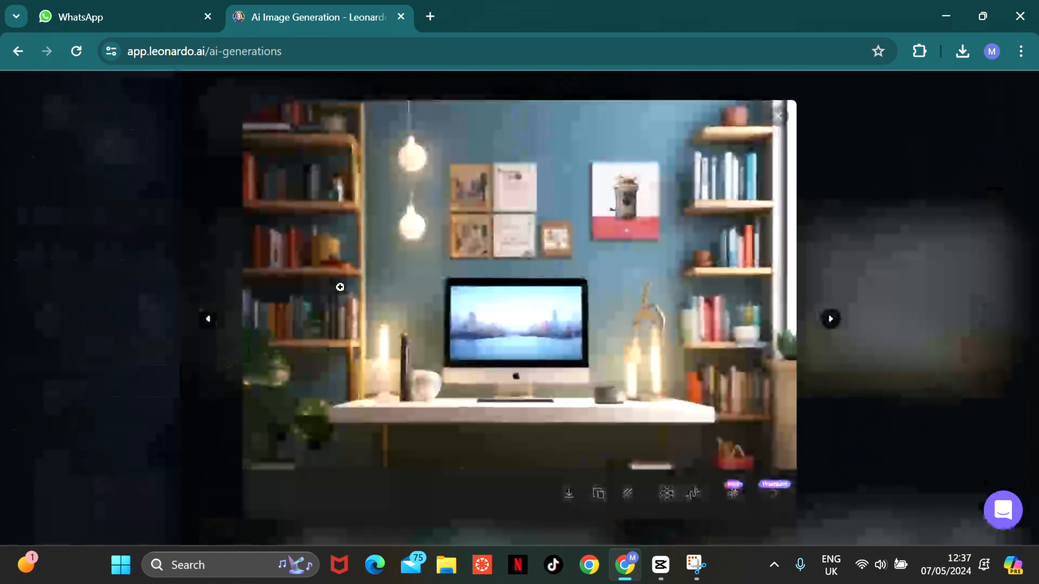
{"action": "left_click", "coordinate": [568, 494]}
{"action": "left_click", "coordinate": [962, 51]}
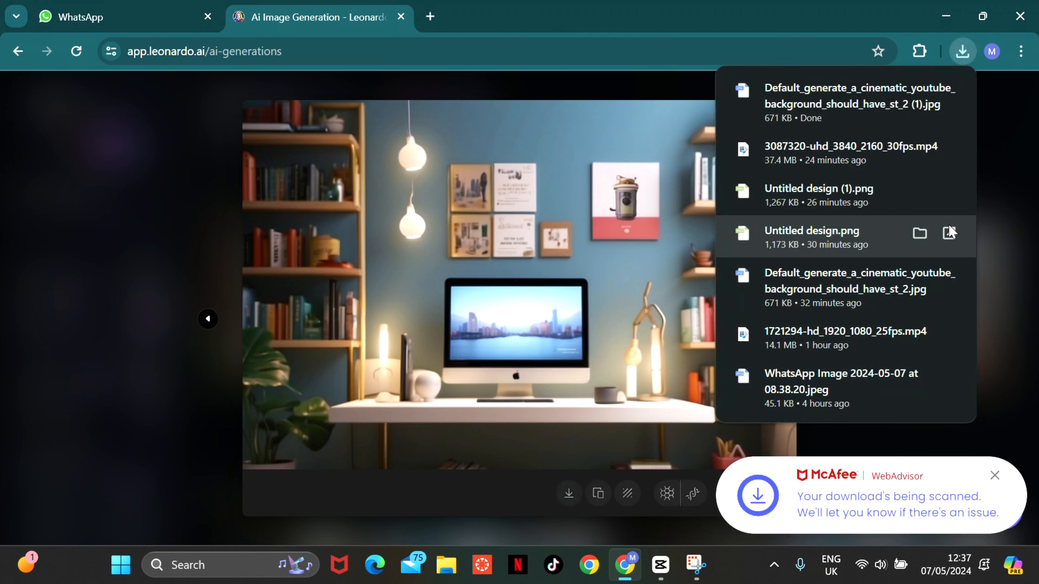
- Close the downloads list and the enlarged image preview to return to the Leonardo.Ai generation history
{"action": "left_click", "coordinate": [1013, 102]}
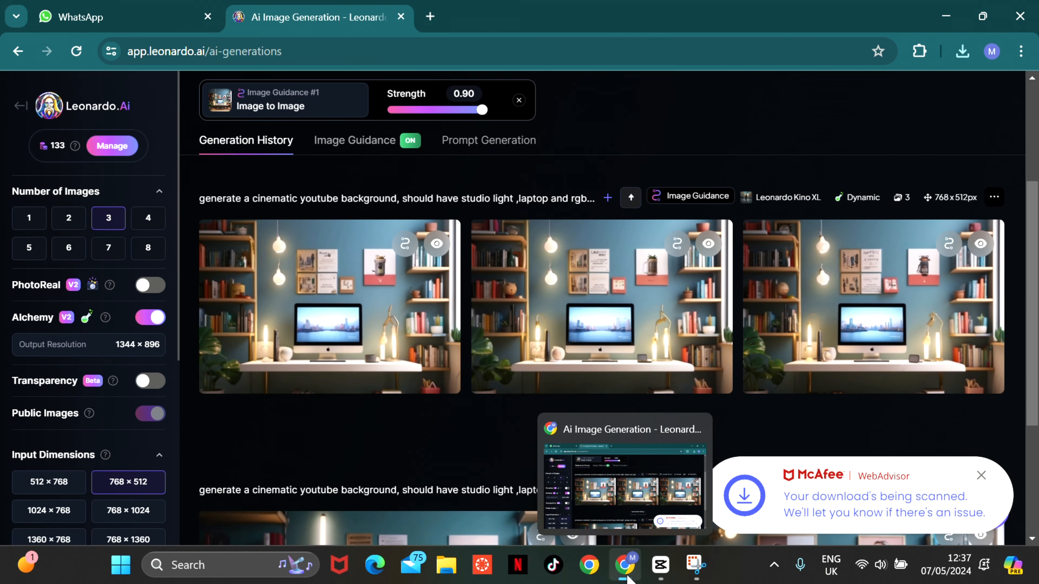
{"action": "left_click", "coordinate": [625, 567]}
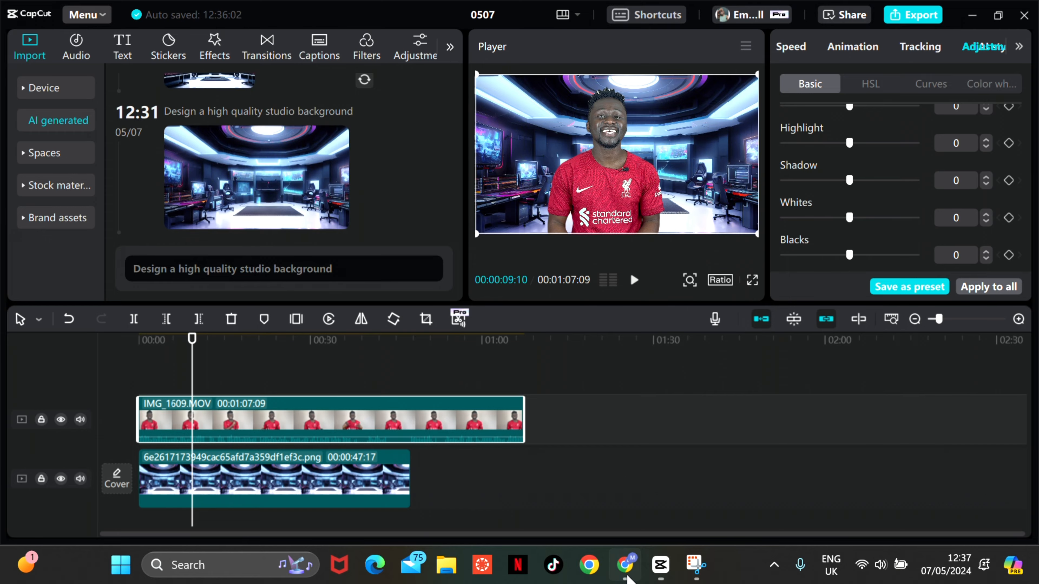
{"action": "left_click", "coordinate": [625, 566]}
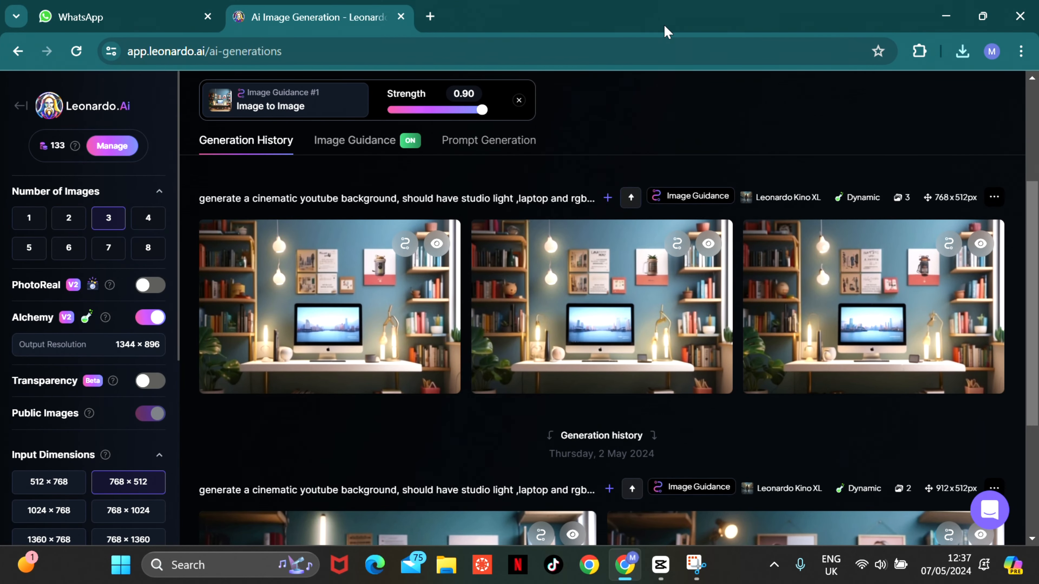
- Open the Canva home page and create a new YouTube Thumbnail design of 1280 × 720 px
{"action": "left_click", "coordinate": [521, 59]}
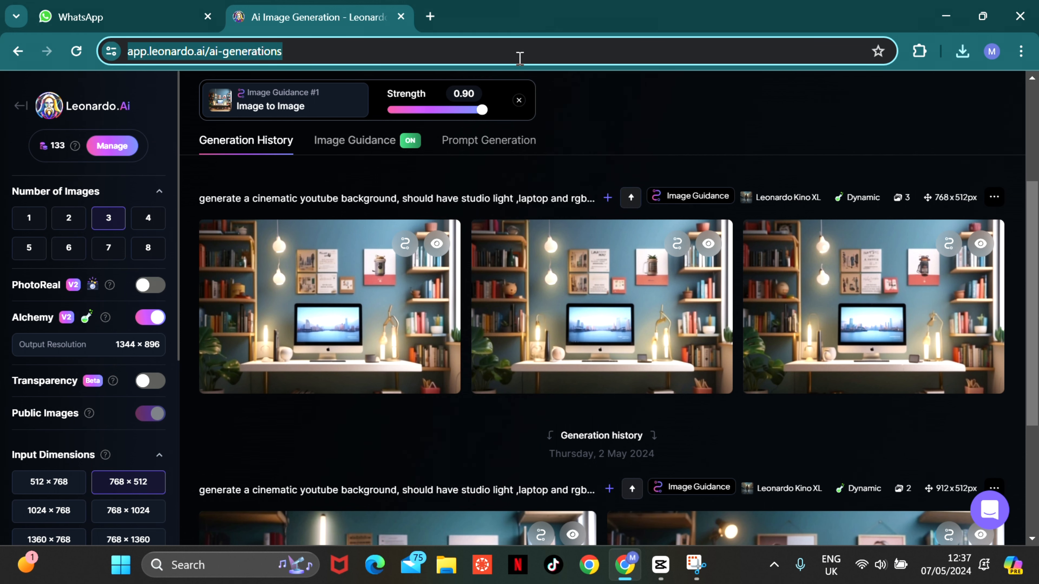
{"action": "type", "text": "can"}
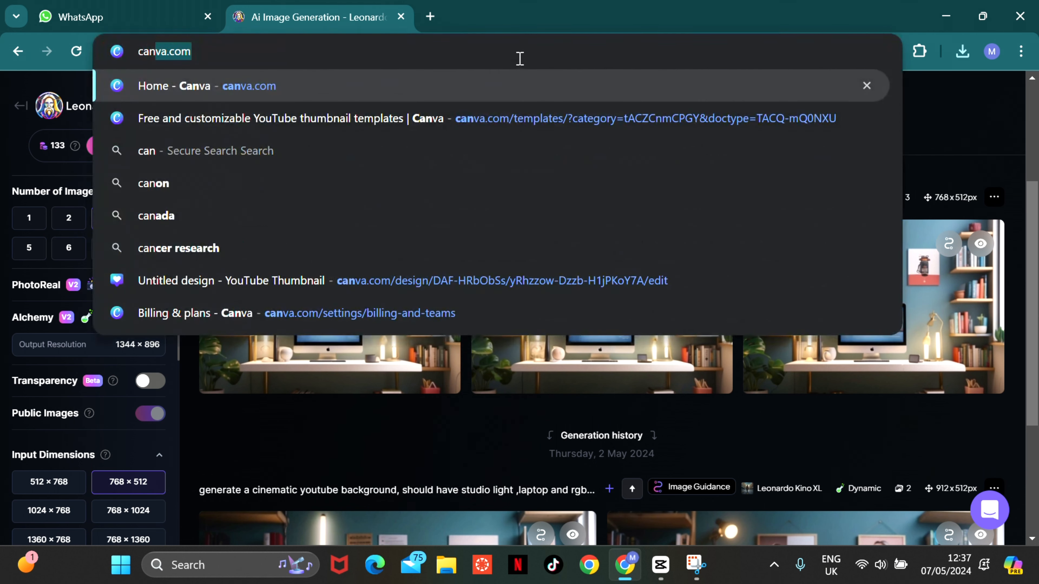
{"action": "left_click", "coordinate": [202, 87]}
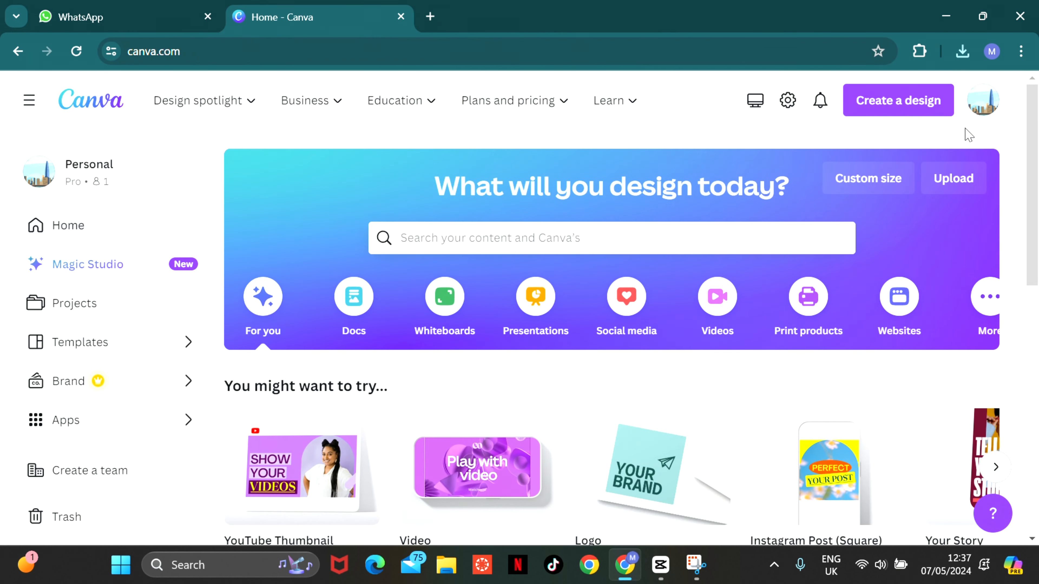
{"action": "left_click", "coordinate": [865, 105]}
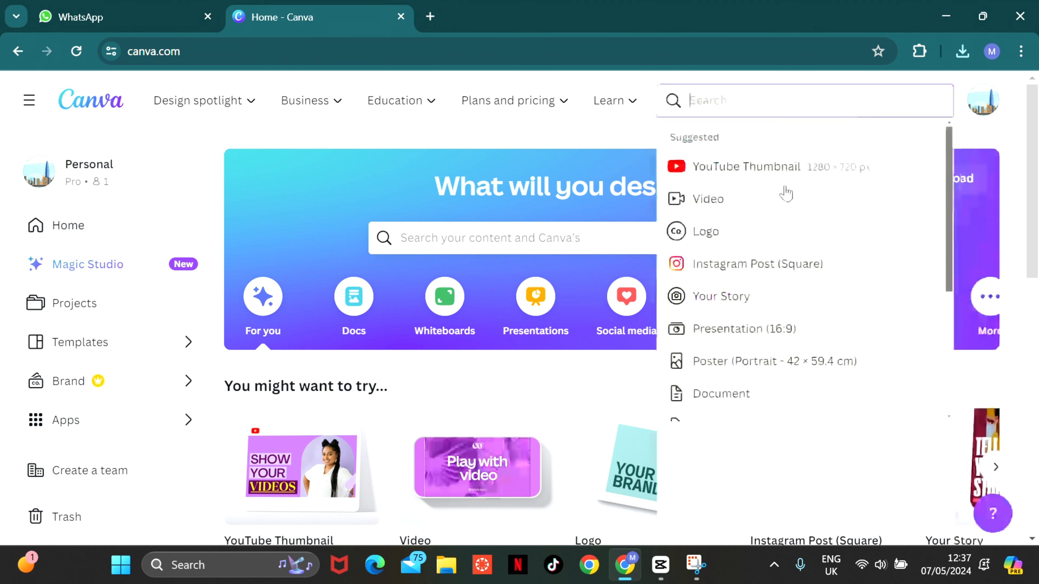
{"action": "left_click", "coordinate": [754, 167]}
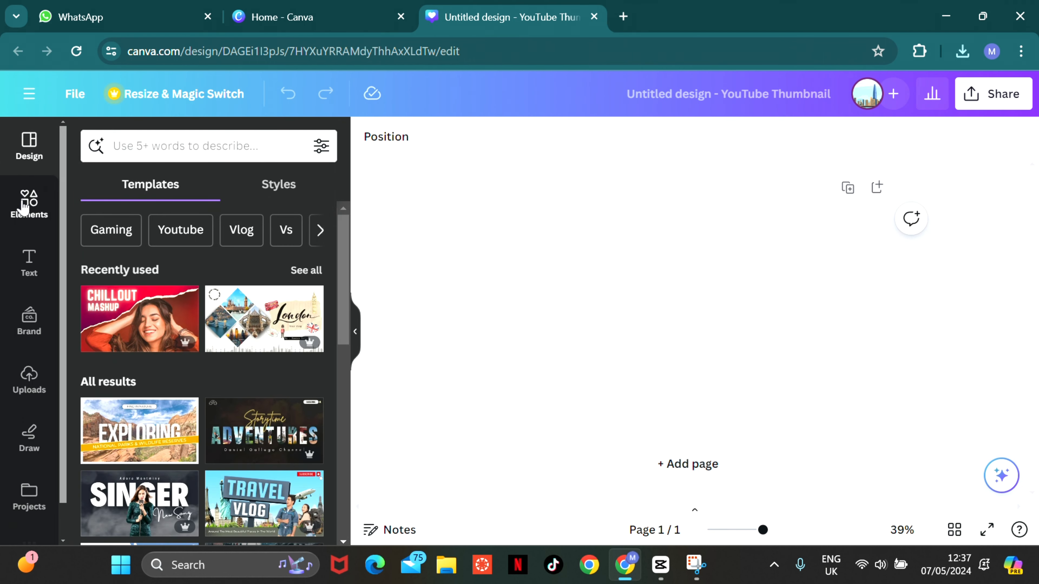
- Add the uploaded desk-and-bookshelves image to the blank page and enlarge it on all sides to fill the canvas
{"action": "left_click", "coordinate": [29, 380]}
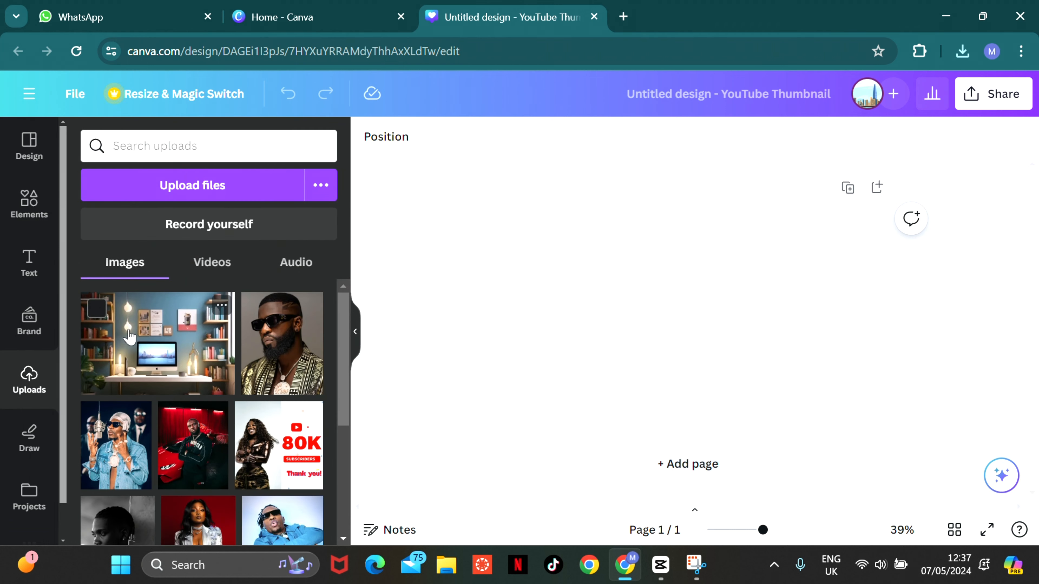
{"action": "left_click", "coordinate": [145, 338]}
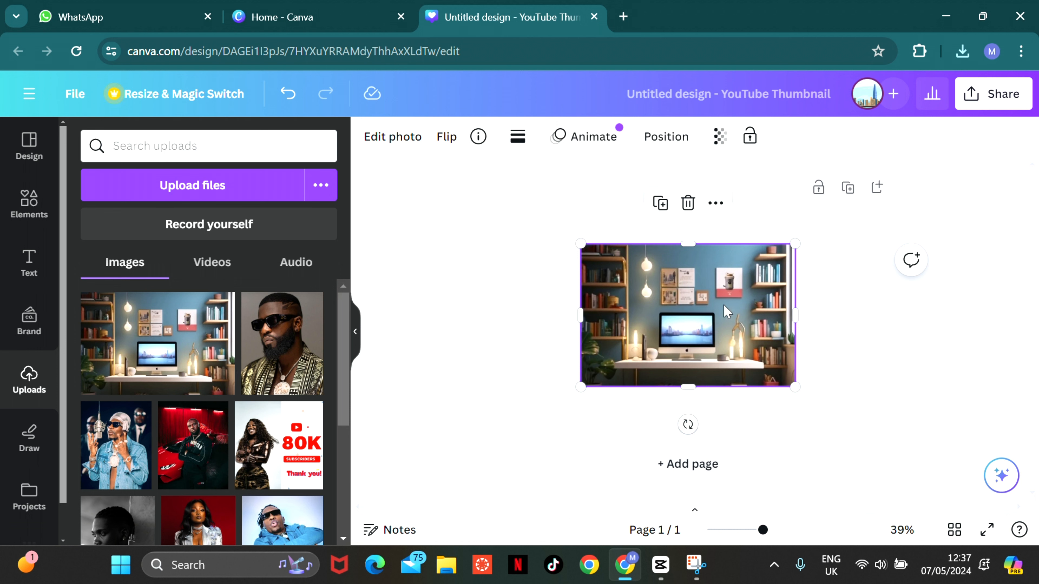
{"action": "left_click_drag", "start_coordinate": [796, 313], "coordinate": [815, 314]}
{"action": "left_click_drag", "start_coordinate": [577, 314], "coordinate": [537, 317]}
{"action": "left_click_drag", "start_coordinate": [676, 386], "coordinate": [685, 414]}
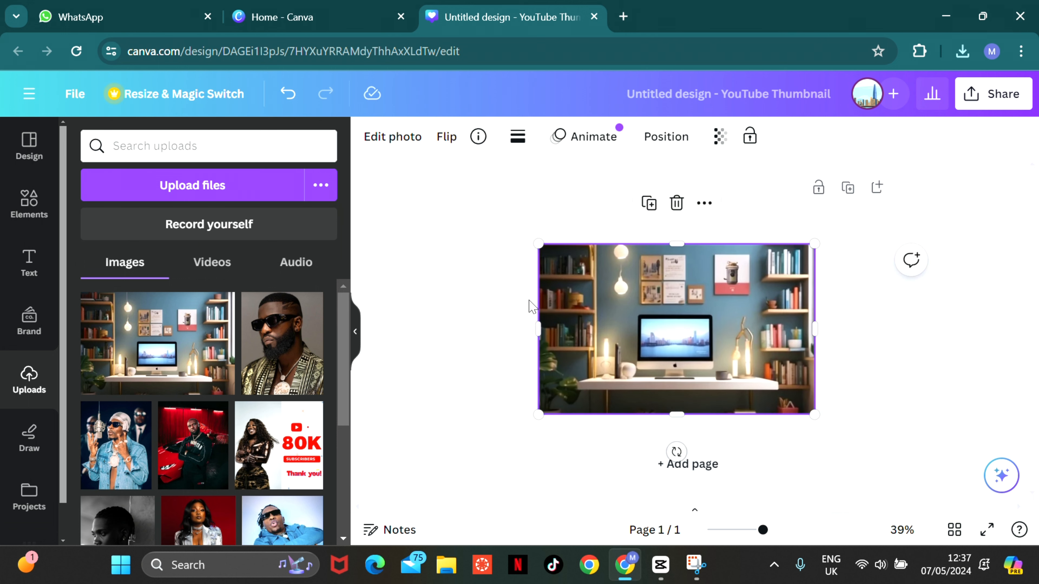
{"action": "left_click_drag", "start_coordinate": [542, 326], "coordinate": [515, 326]}
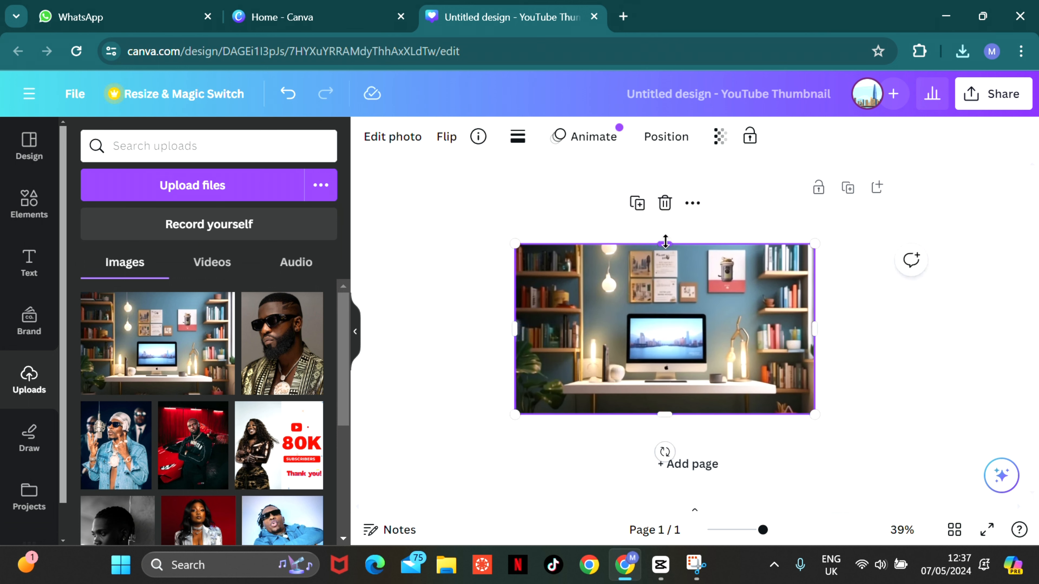
{"action": "left_click_drag", "start_coordinate": [664, 235], "coordinate": [665, 203]}
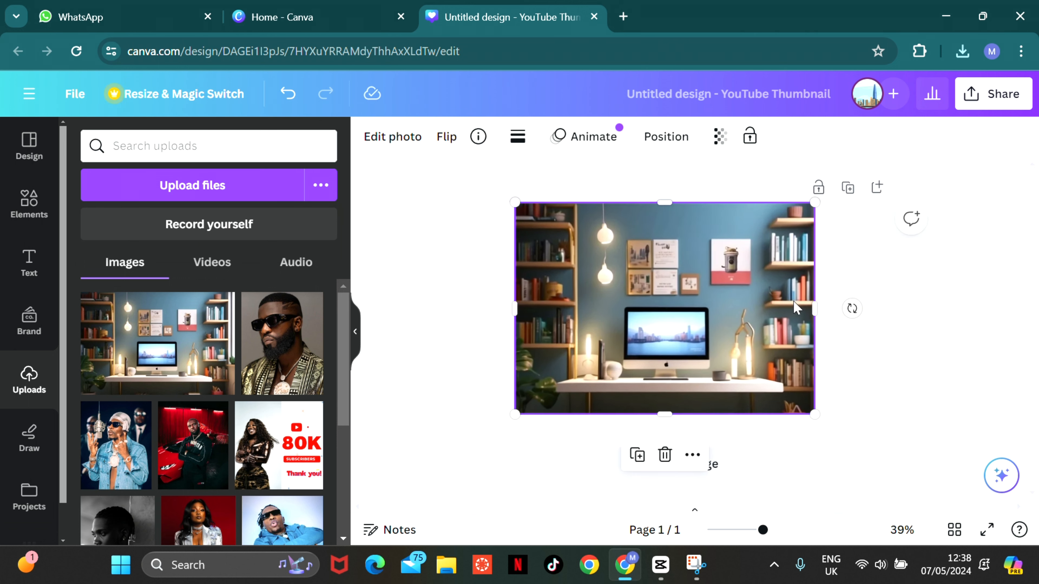
{"action": "left_click_drag", "start_coordinate": [818, 308], "coordinate": [866, 309]}
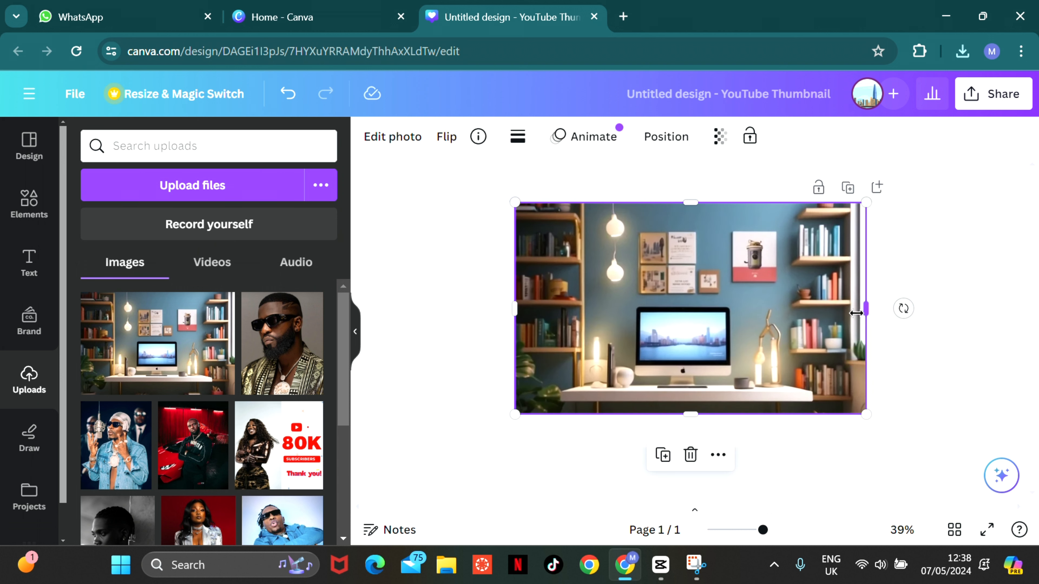
{"action": "left_click_drag", "start_coordinate": [512, 310], "coordinate": [487, 310]}
{"action": "left_click_drag", "start_coordinate": [783, 318], "coordinate": [793, 318]}
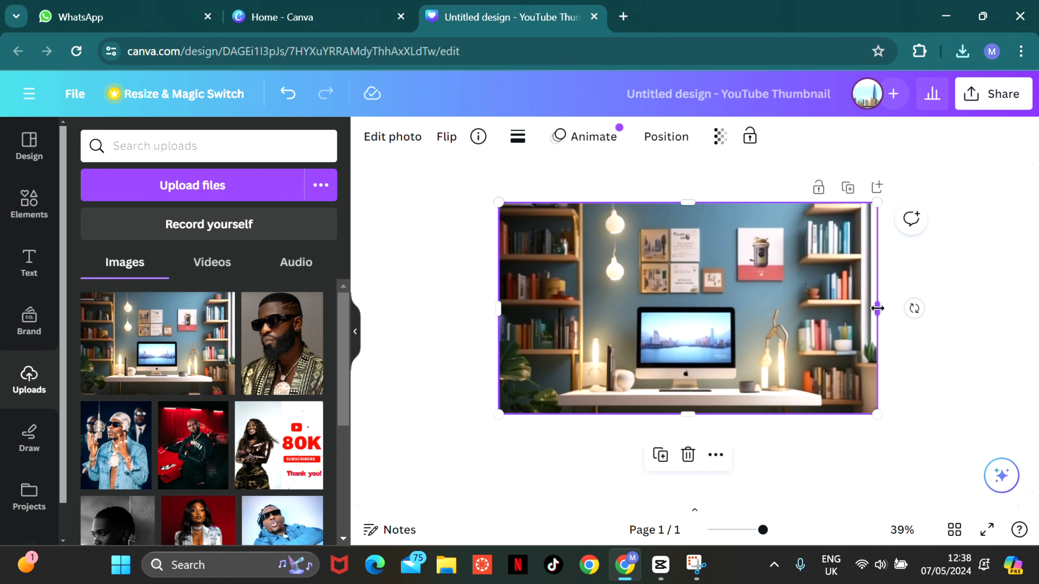
{"action": "left_click_drag", "start_coordinate": [878, 308], "coordinate": [889, 308]}
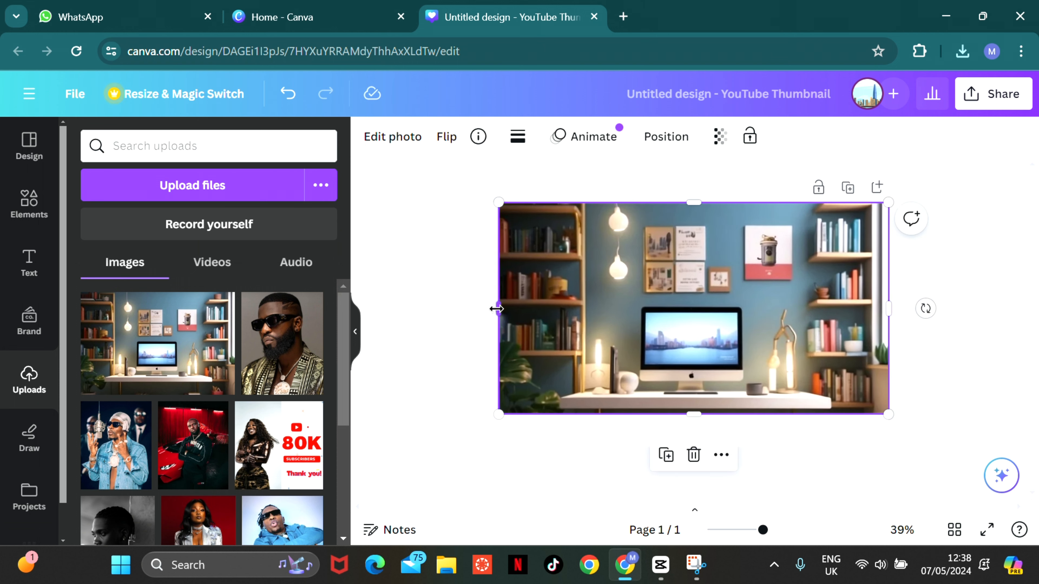
{"action": "left_click_drag", "start_coordinate": [497, 309], "coordinate": [487, 309]}
{"action": "left_click_drag", "start_coordinate": [685, 410], "coordinate": [686, 436]}
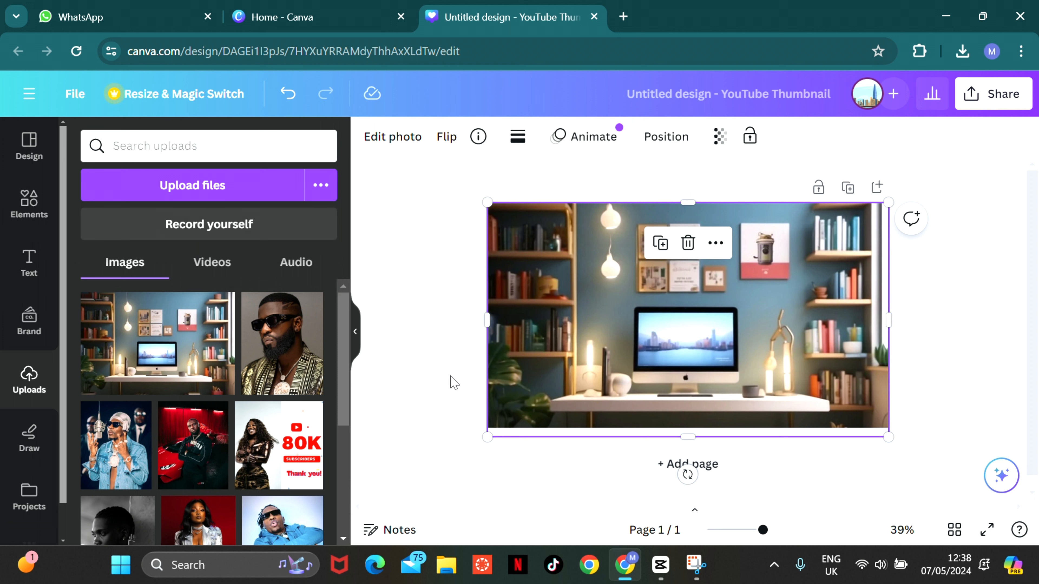
- Add the recently used red play button graphic, shrink it and place it over the red-and-white wall poster
{"action": "left_click", "coordinate": [29, 203]}
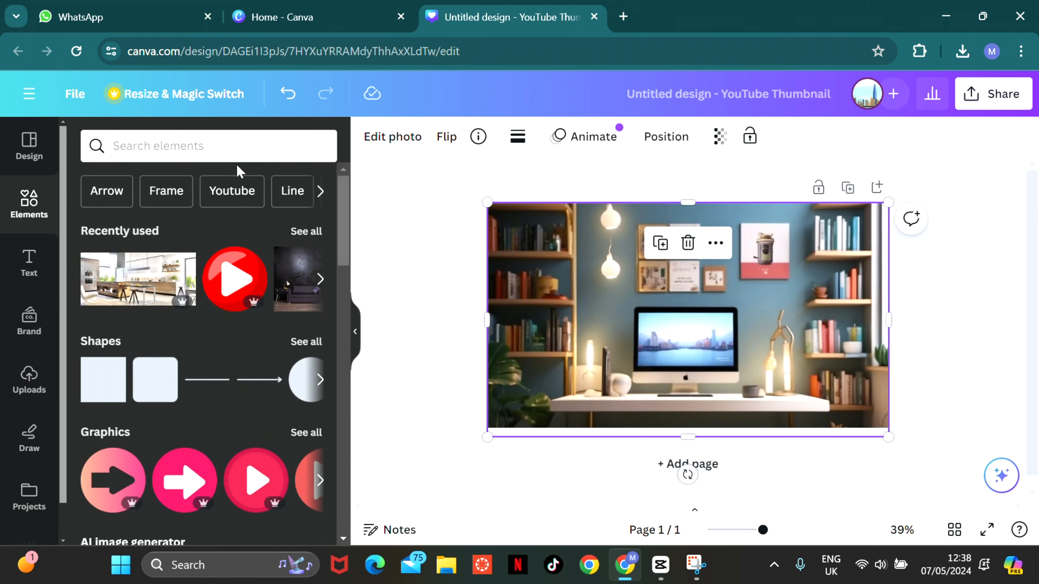
{"action": "left_click", "coordinate": [235, 280]}
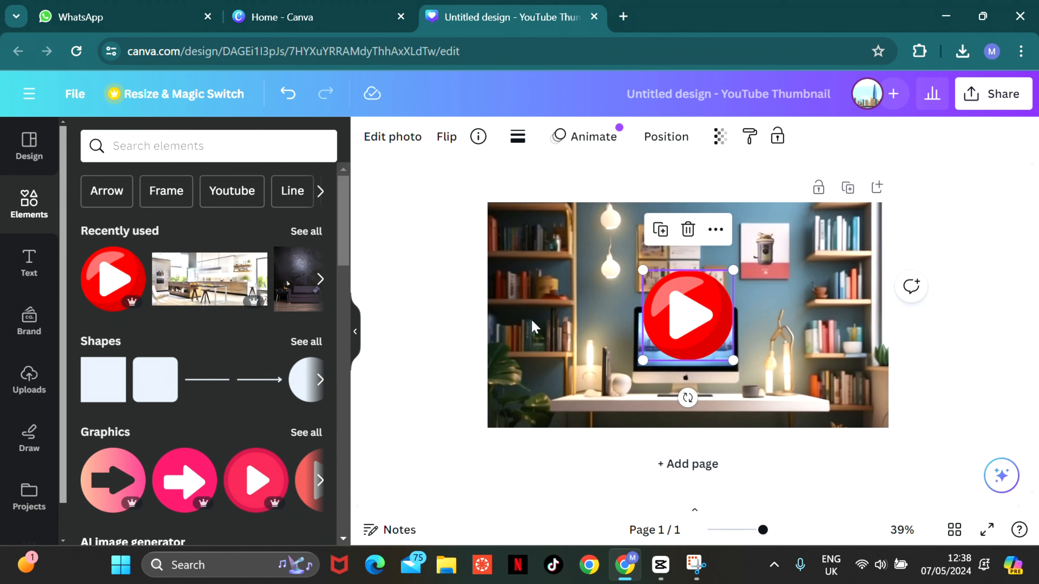
{"action": "left_click_drag", "start_coordinate": [726, 275], "coordinate": [787, 271]}
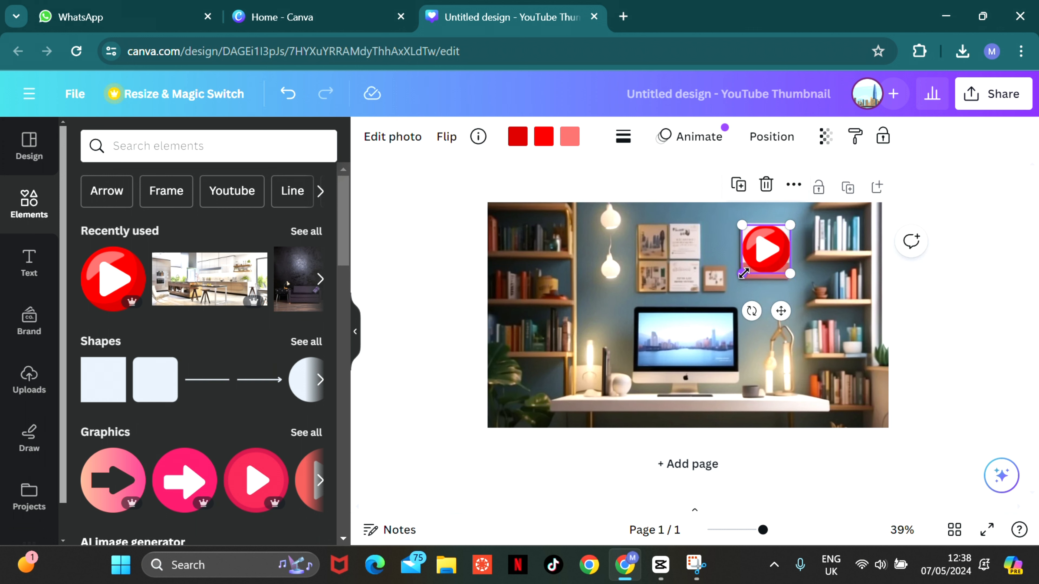
{"action": "left_click", "coordinate": [749, 355]}
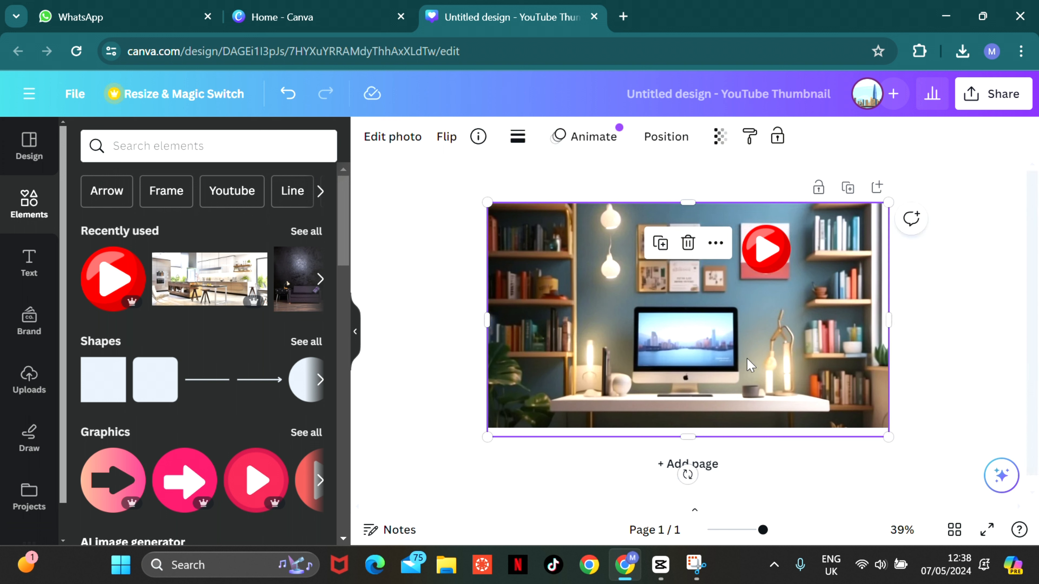
- Make the red play button slightly smaller and fine-tune its position on the wall poster
{"action": "left_click", "coordinate": [765, 250]}
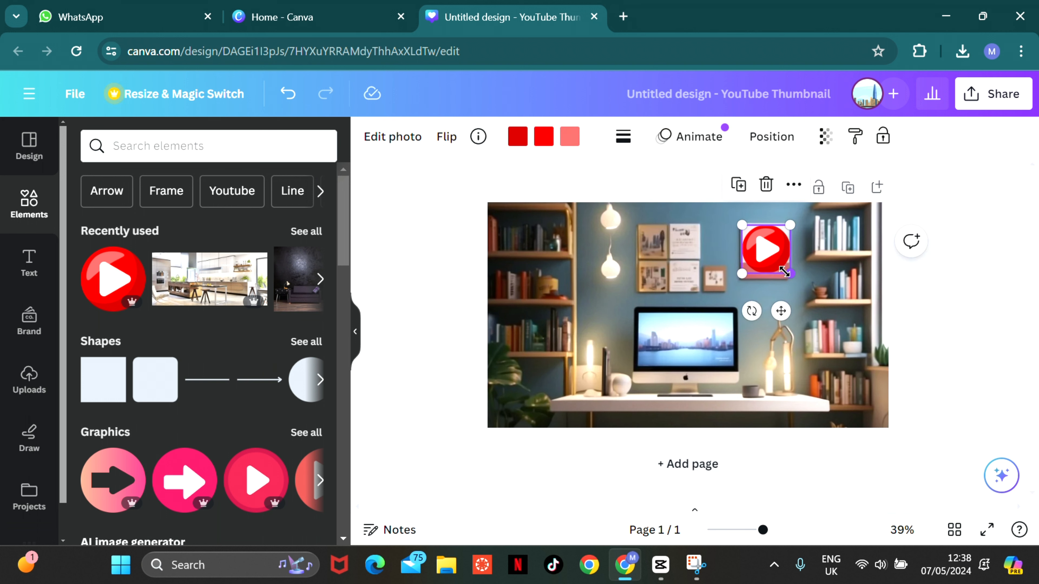
{"action": "left_click_drag", "start_coordinate": [789, 271], "coordinate": [768, 246]}
{"action": "left_click", "coordinate": [761, 358]}
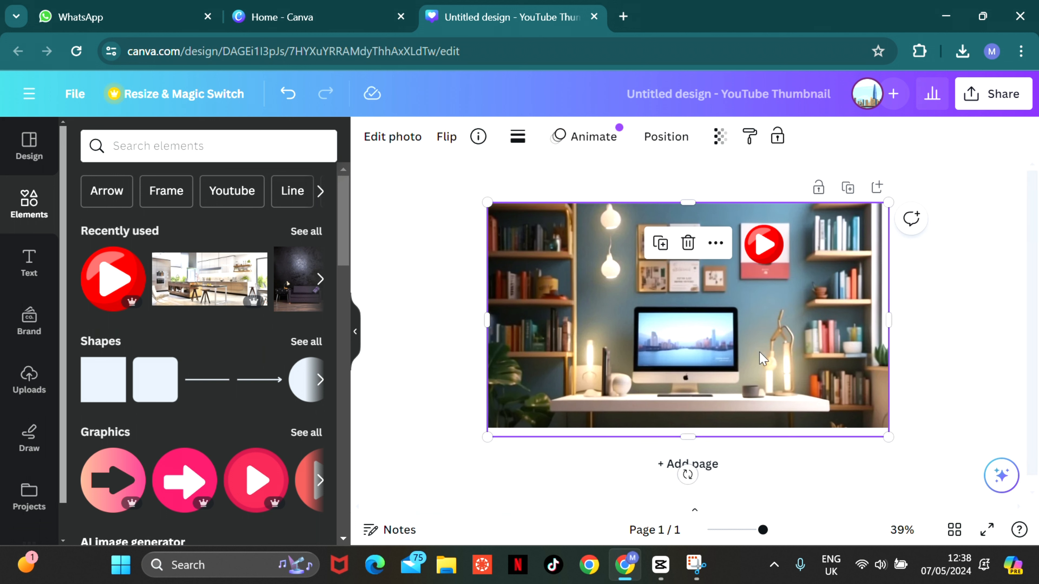
{"action": "left_click", "coordinate": [773, 247]}
{"action": "left_click_drag", "start_coordinate": [771, 246], "coordinate": [770, 248]}
{"action": "left_click", "coordinate": [760, 339]}
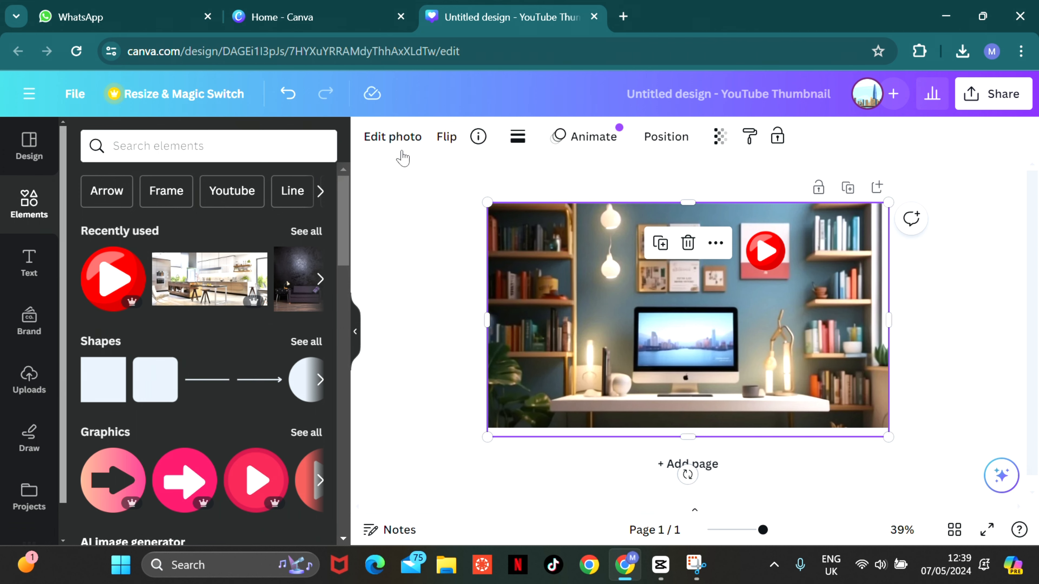
- Apply the Fresco filter to the background photo
{"action": "left_click", "coordinate": [395, 137]}
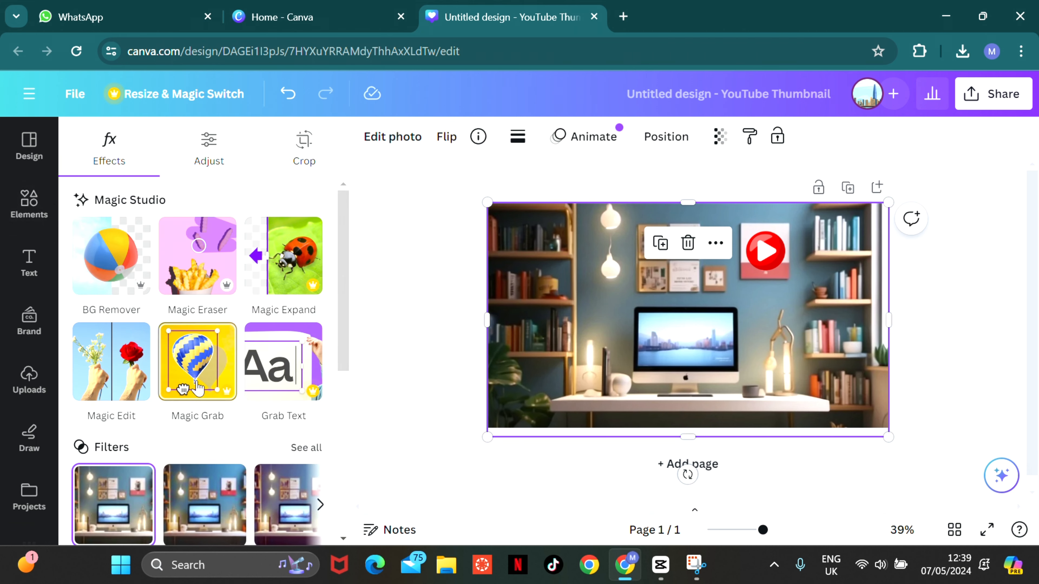
{"action": "left_click_drag", "start_coordinate": [348, 259], "coordinate": [343, 332]}
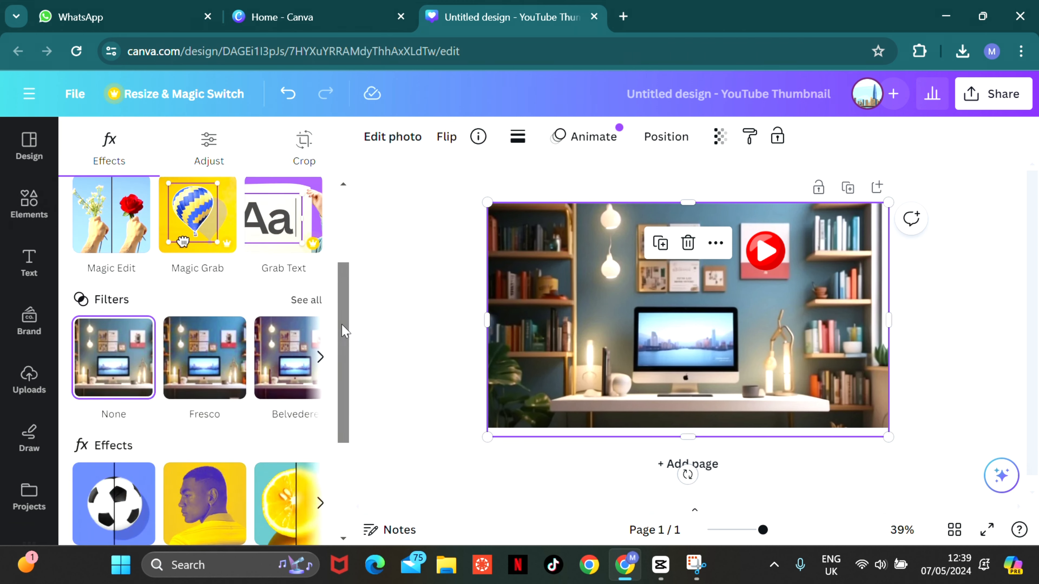
{"action": "left_click", "coordinate": [182, 359]}
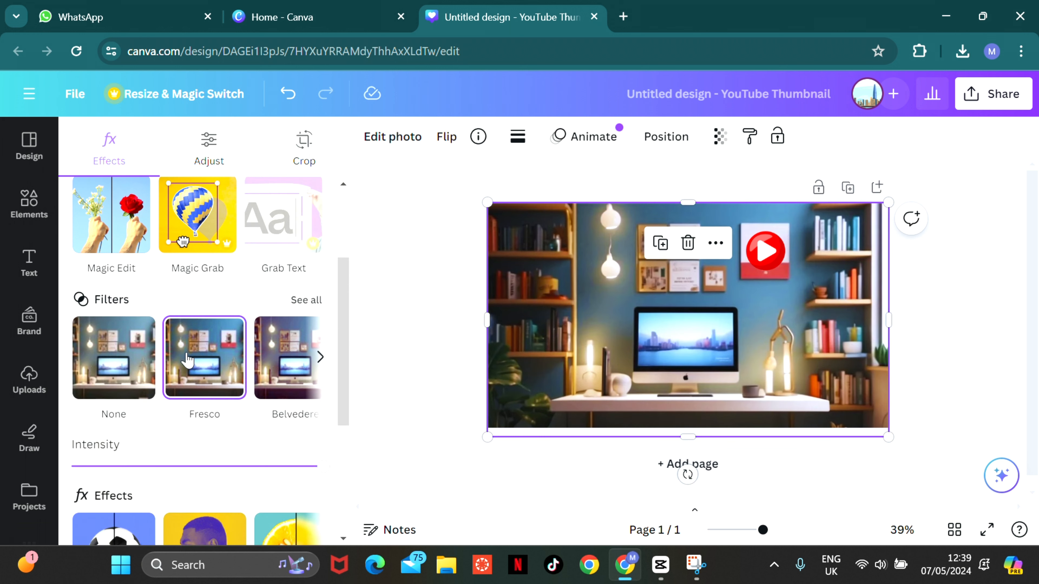
- Try the Luna and Flint filters on the background photo and return to the Fresco filter
{"action": "left_click", "coordinate": [319, 360]}
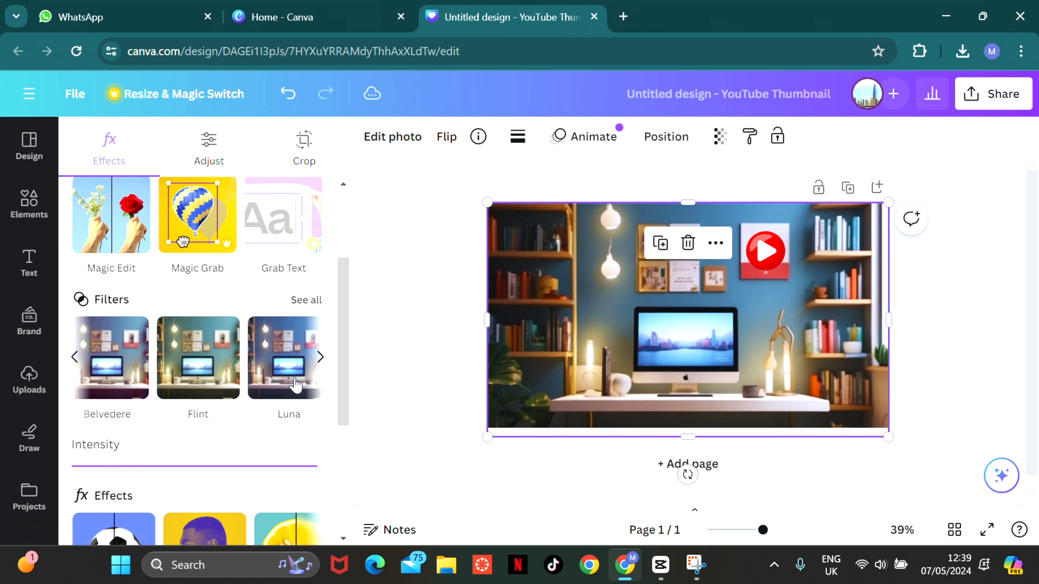
{"action": "left_click", "coordinate": [284, 374]}
{"action": "left_click", "coordinate": [174, 371]}
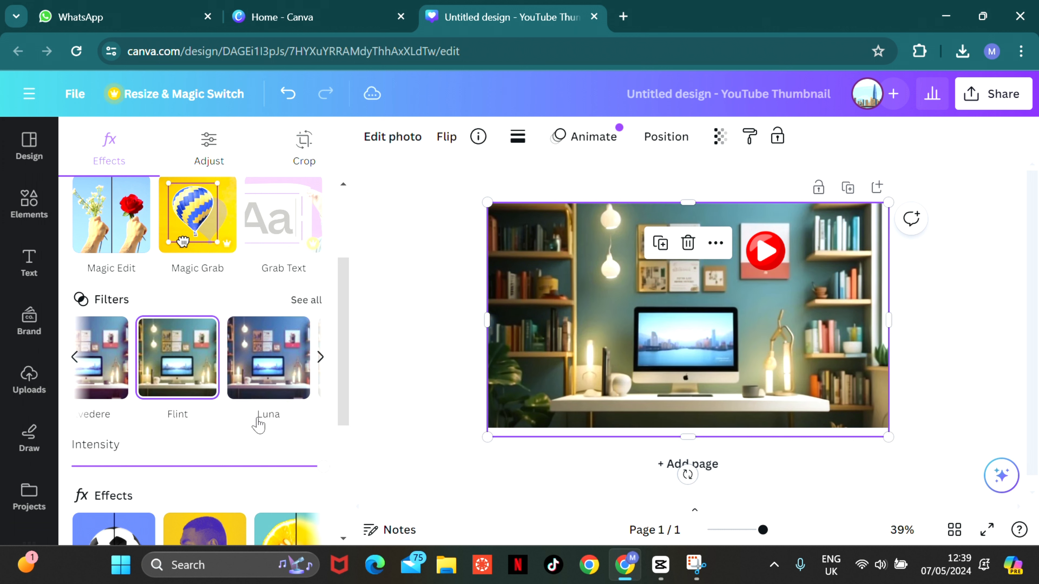
{"action": "left_click", "coordinate": [75, 357]}
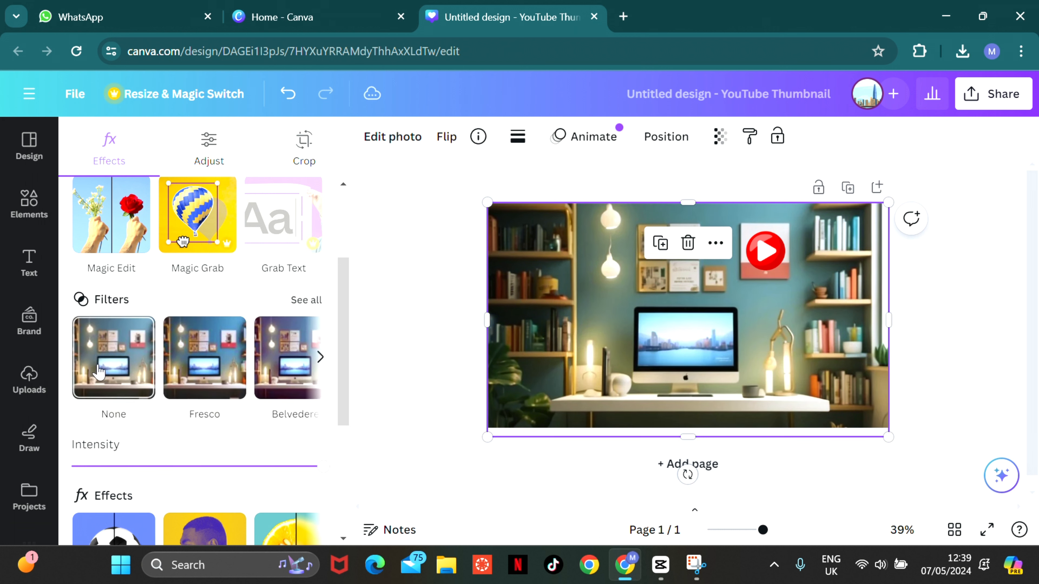
{"action": "left_click", "coordinate": [219, 365]}
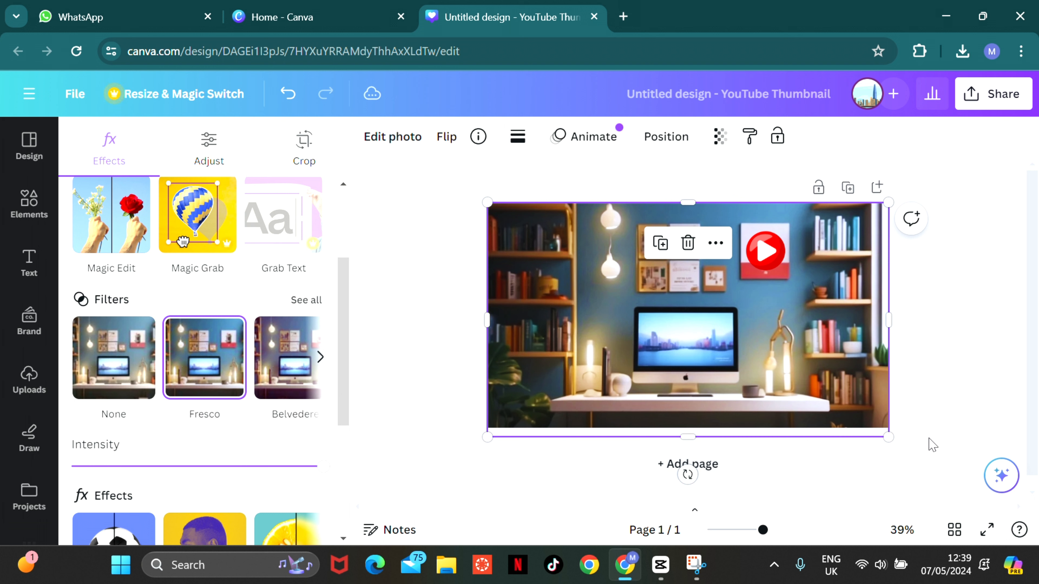
- Download the finished thumbnail design as a PNG at 1,280 × 720 px
{"action": "left_click", "coordinate": [1015, 98]}
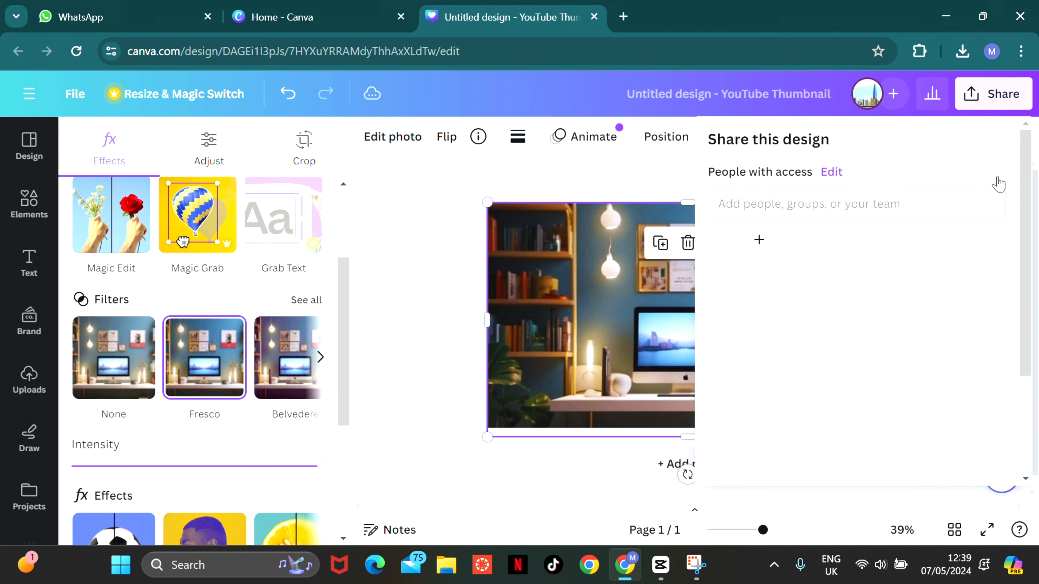
{"action": "scroll", "coordinate": [1035, 381], "scroll_direction": "down", "scroll_amount": 3}
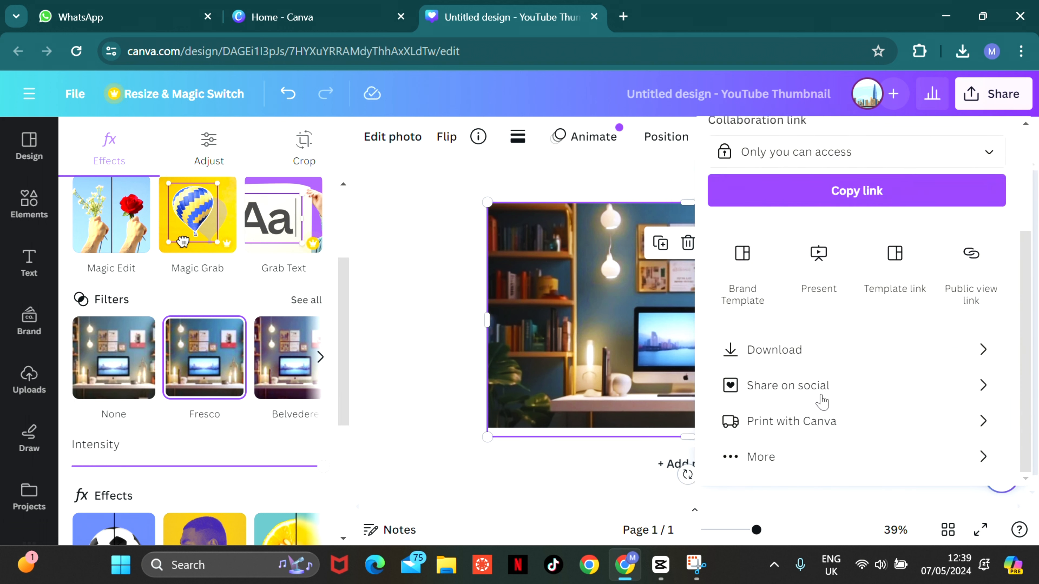
{"action": "left_click", "coordinate": [785, 350]}
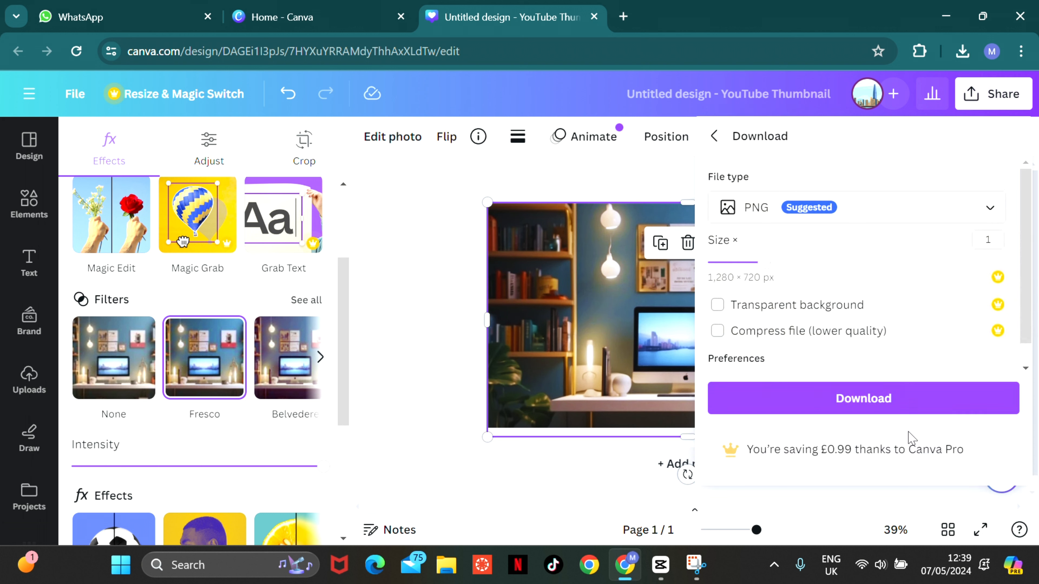
{"action": "left_click", "coordinate": [887, 415]}
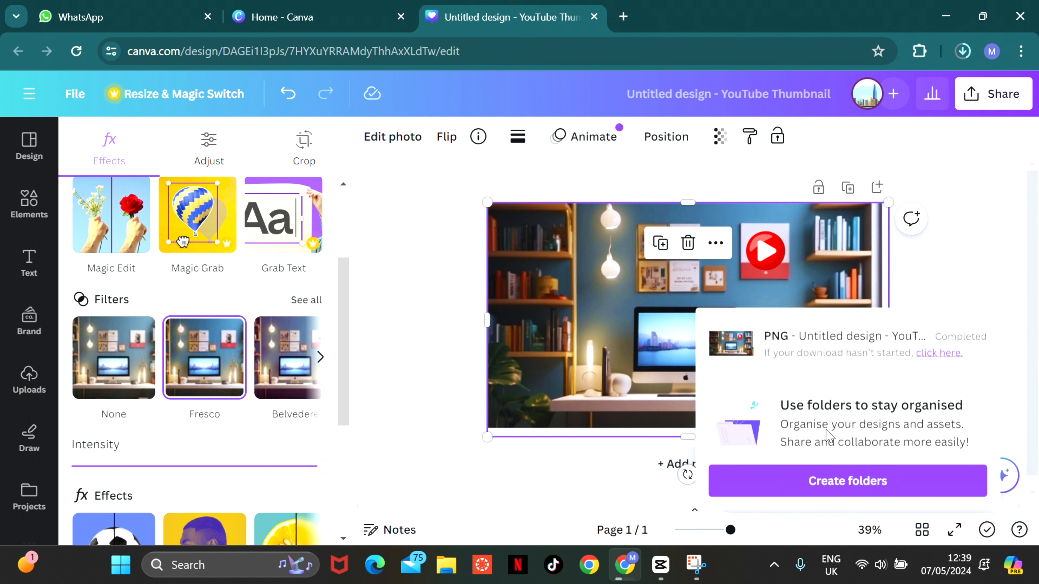
- Switch to CapCut and import the image "Untitled design (2)" from the Downloads folder as local media
{"action": "left_click", "coordinate": [661, 564]}
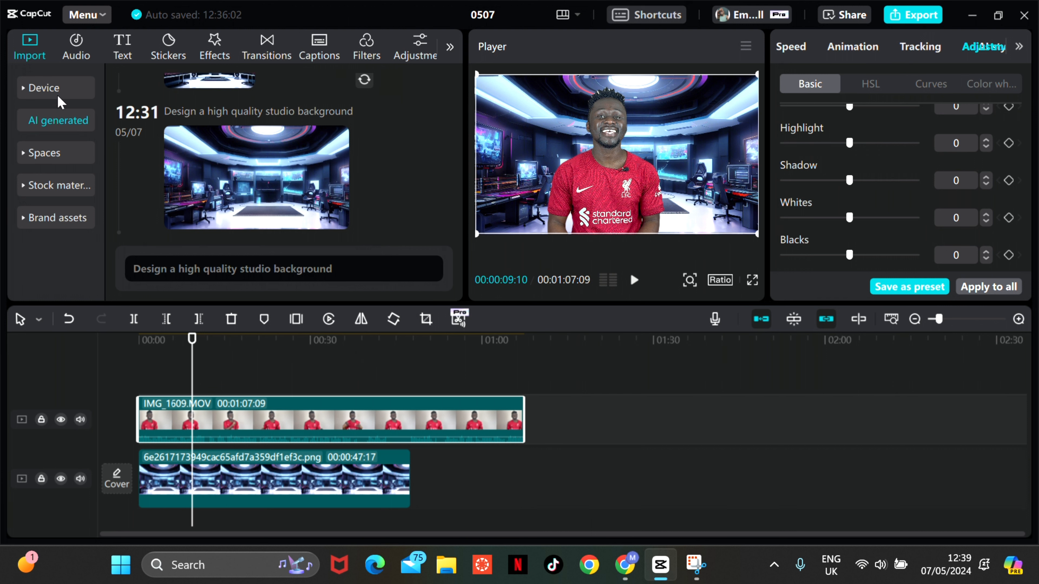
{"action": "left_click", "coordinate": [45, 86]}
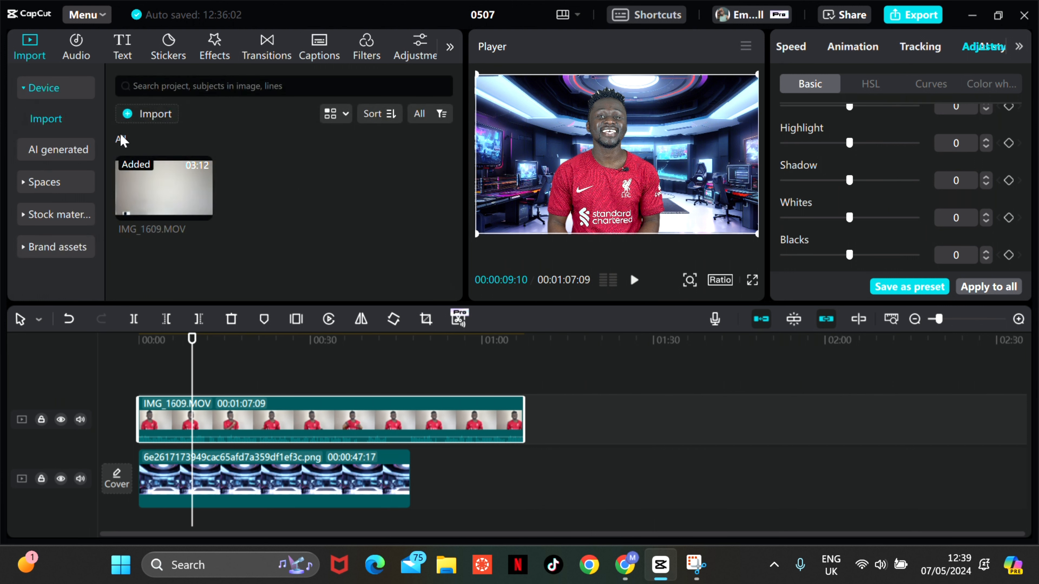
{"action": "left_click", "coordinate": [143, 113]}
{"action": "left_click", "coordinate": [202, 173]}
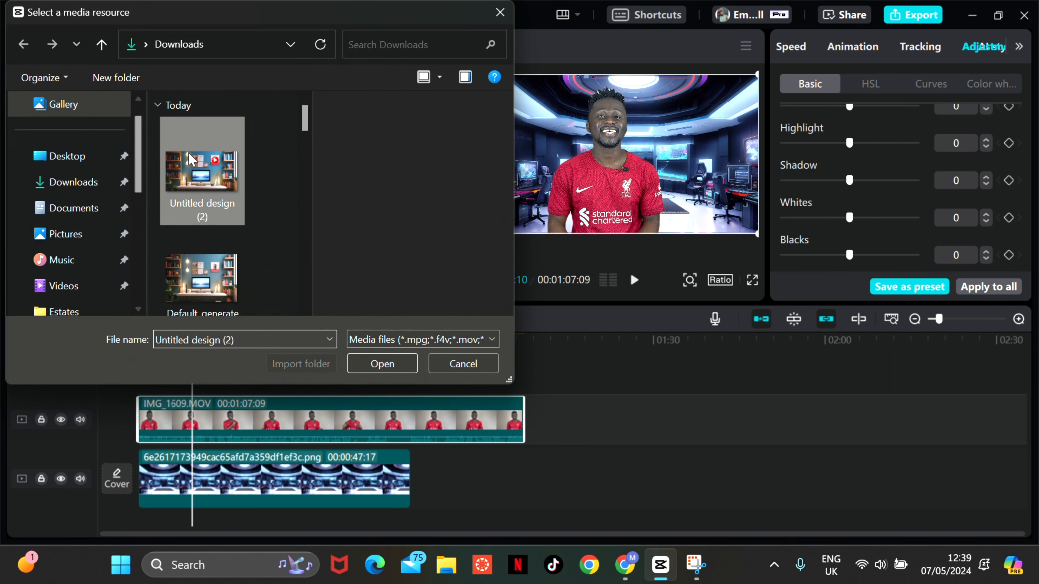
{"action": "left_click", "coordinate": [391, 362]}
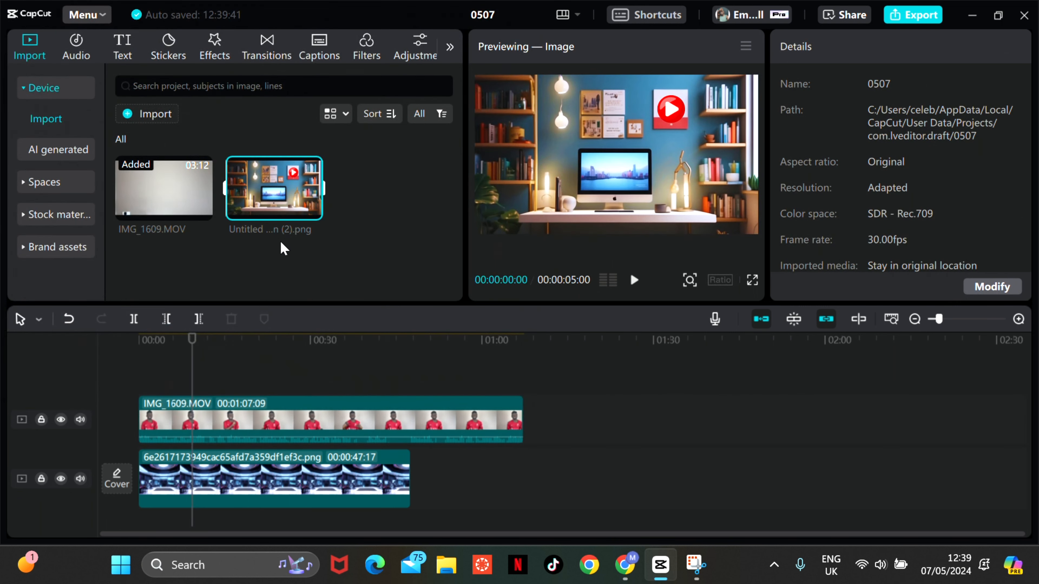
- Shorten the end of the AI-generated studio background clip and place the imported design image directly after it on the same track
{"action": "left_click", "coordinate": [400, 483]}
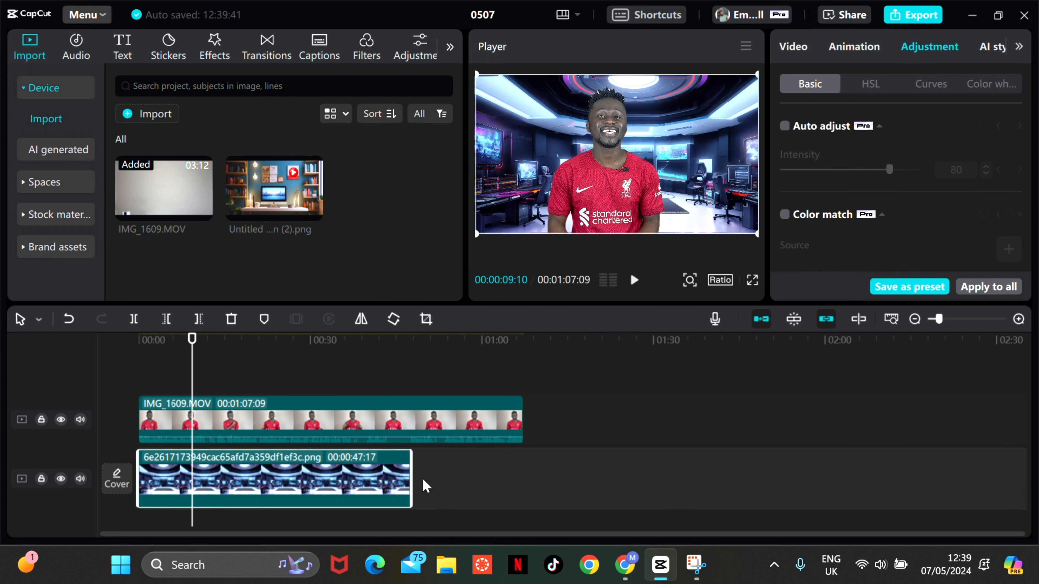
{"action": "left_click_drag", "start_coordinate": [413, 476], "coordinate": [334, 476]}
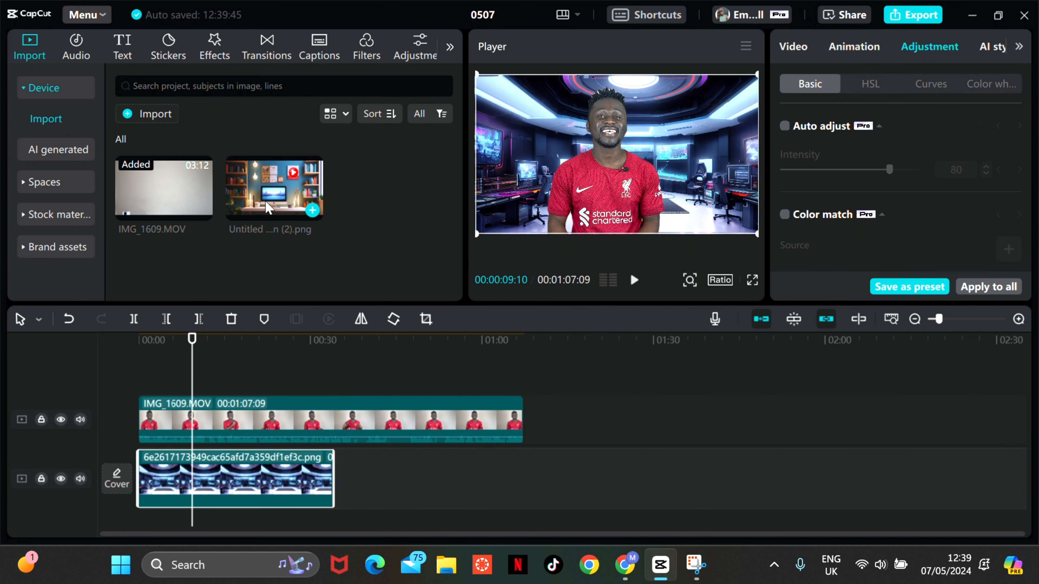
{"action": "left_click_drag", "start_coordinate": [268, 193], "coordinate": [344, 487]}
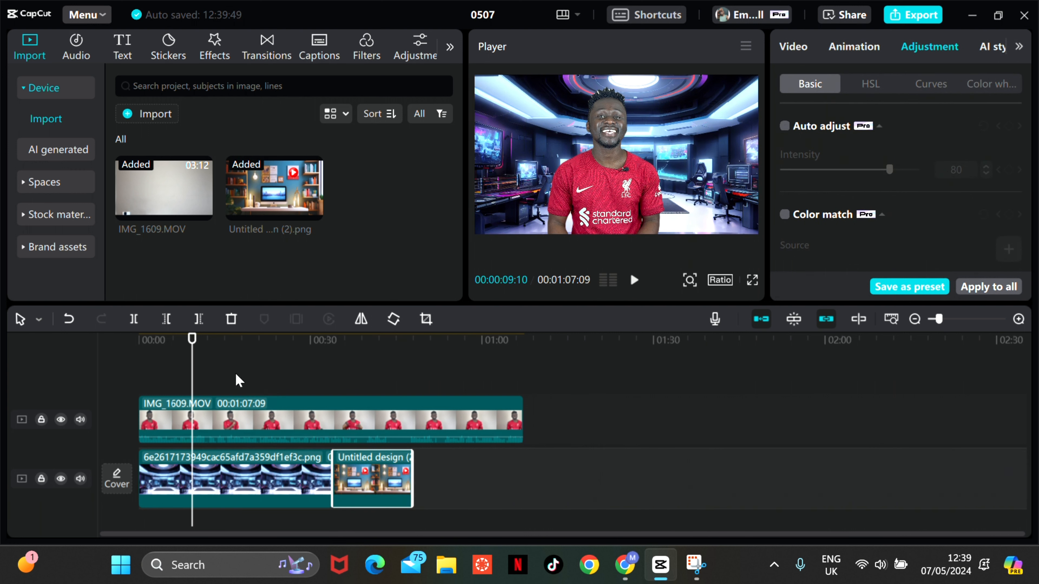
- Play the video to find the arm gesture and trim the AI studio background clip to end there, at about 12 seconds
{"action": "left_click", "coordinate": [246, 372]}
{"action": "key", "text": "space"}
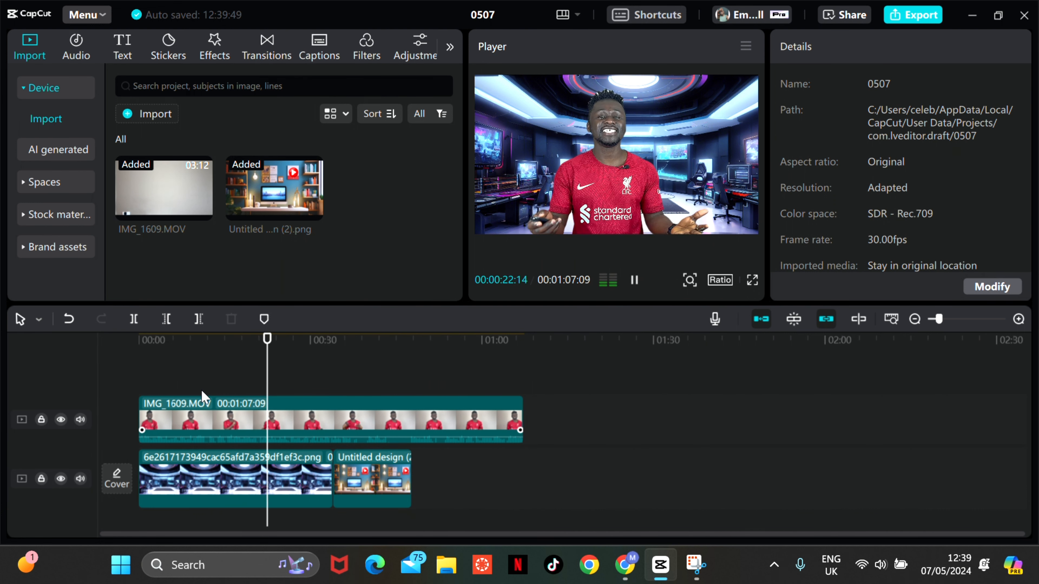
{"action": "left_click", "coordinate": [162, 378]}
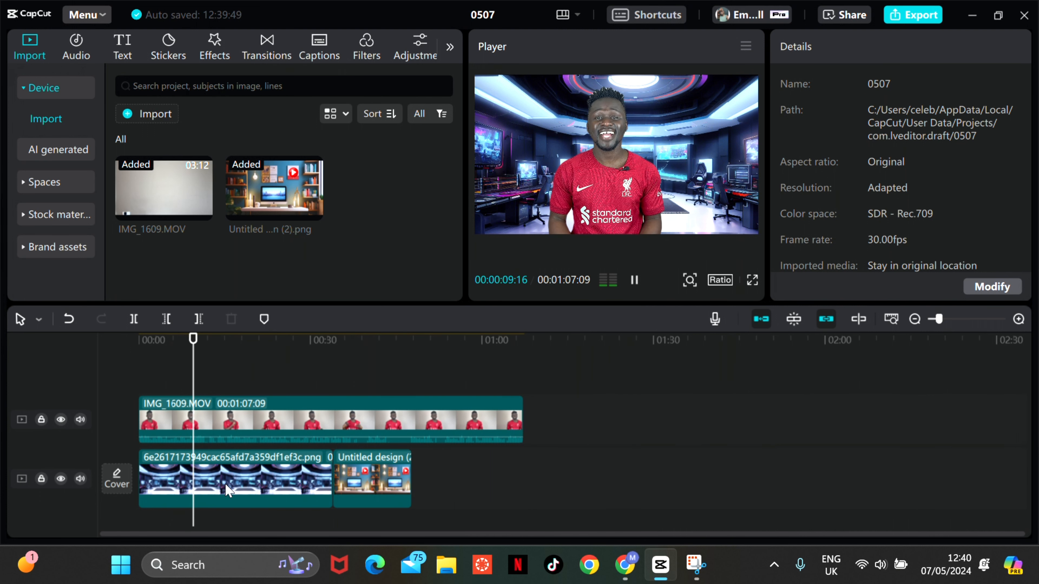
{"action": "key", "text": "space"}
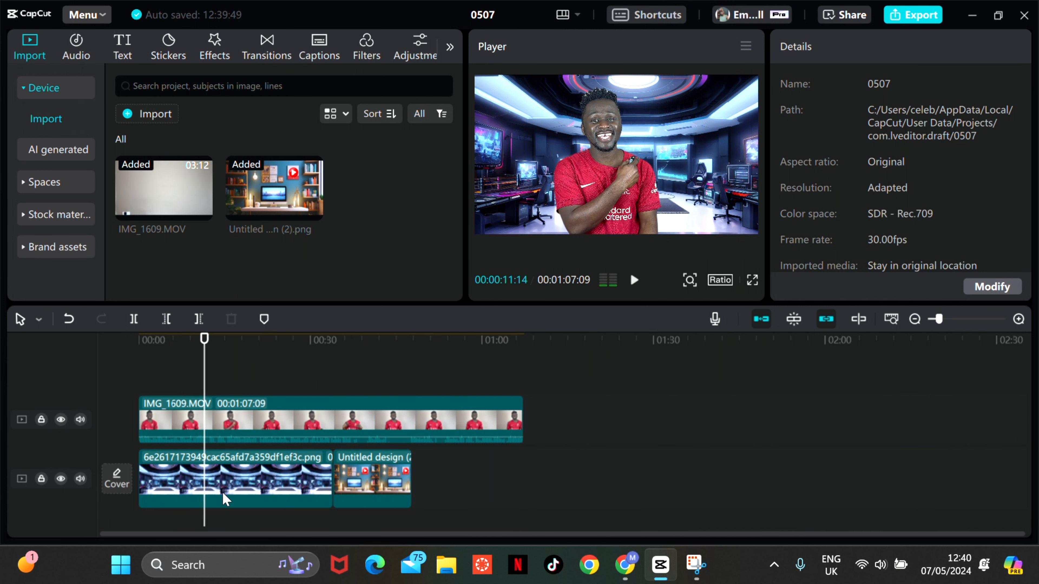
{"action": "key", "text": "space"}
{"action": "key", "text": "space"}
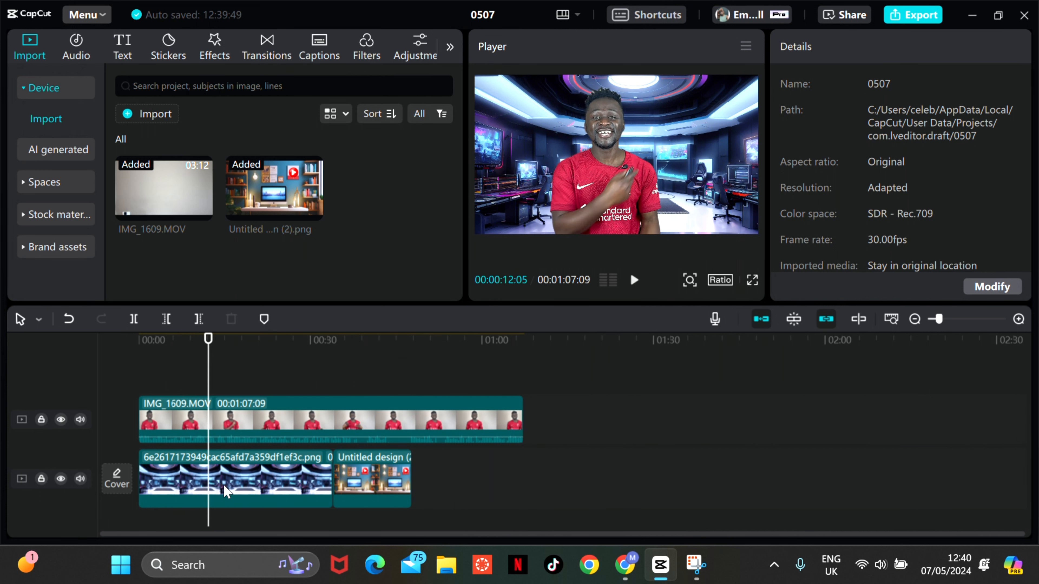
{"action": "left_click", "coordinate": [256, 489]}
{"action": "left_click_drag", "start_coordinate": [332, 478], "coordinate": [209, 490]}
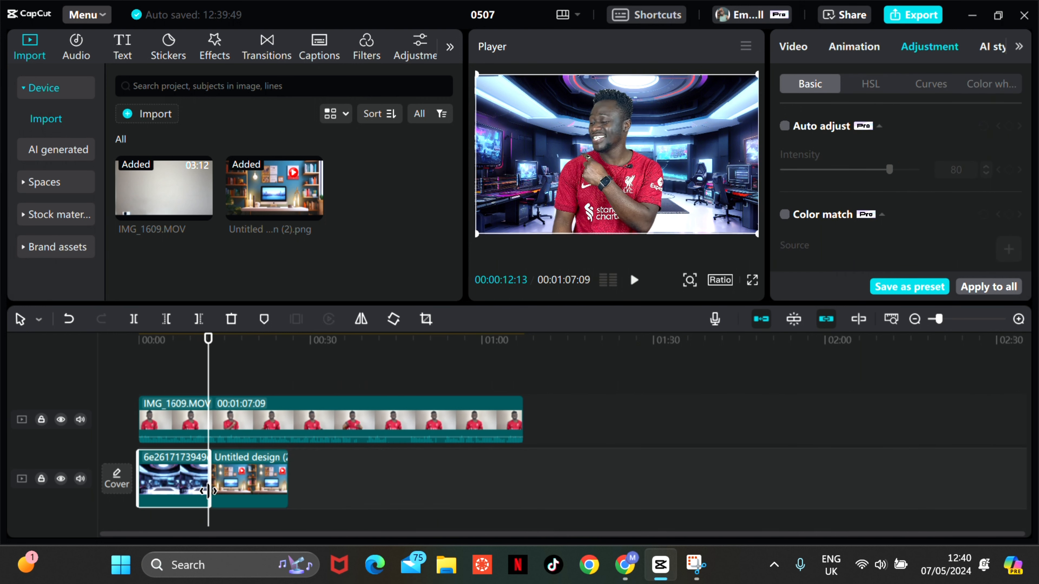
- Play back the switch from the AI studio background to the bookshelf background, including in full-screen preview
{"action": "left_click", "coordinate": [193, 376]}
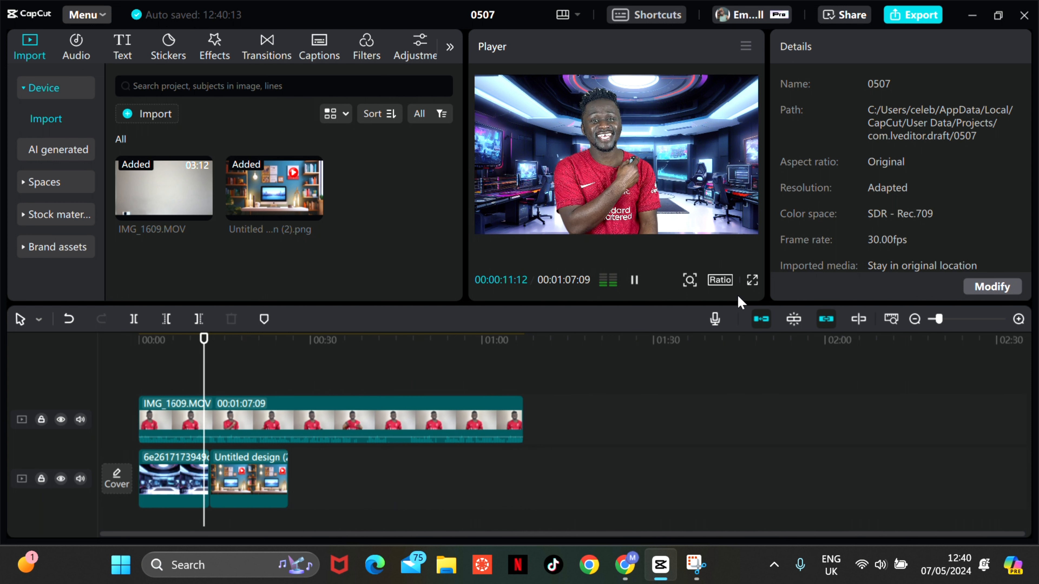
{"action": "key", "text": "space"}
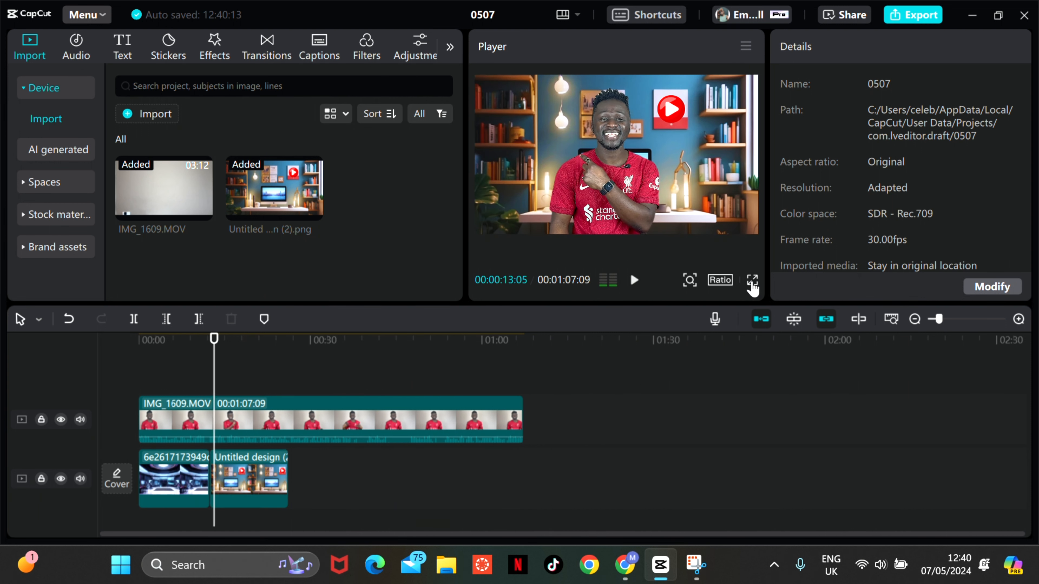
{"action": "left_click", "coordinate": [752, 283]}
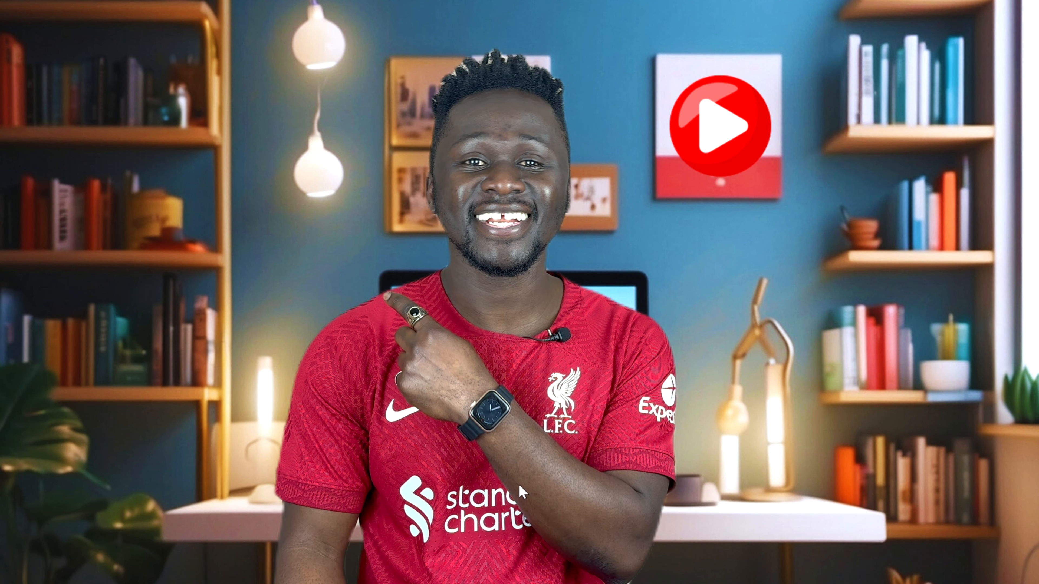
{"action": "key", "text": "Escape"}
{"action": "left_click", "coordinate": [189, 376]}
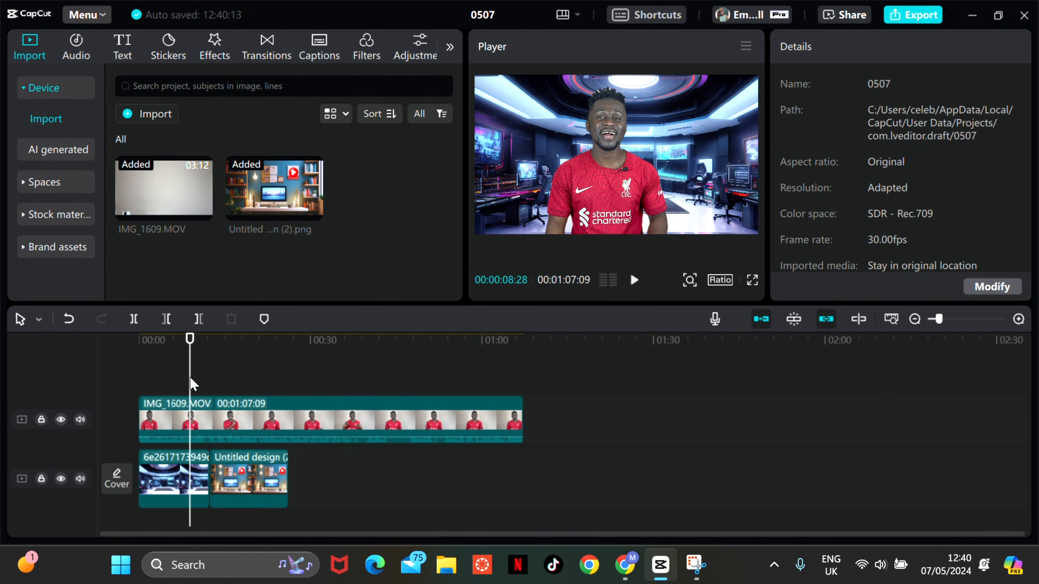
{"action": "left_click", "coordinate": [255, 411]}
{"action": "key", "text": "space"}
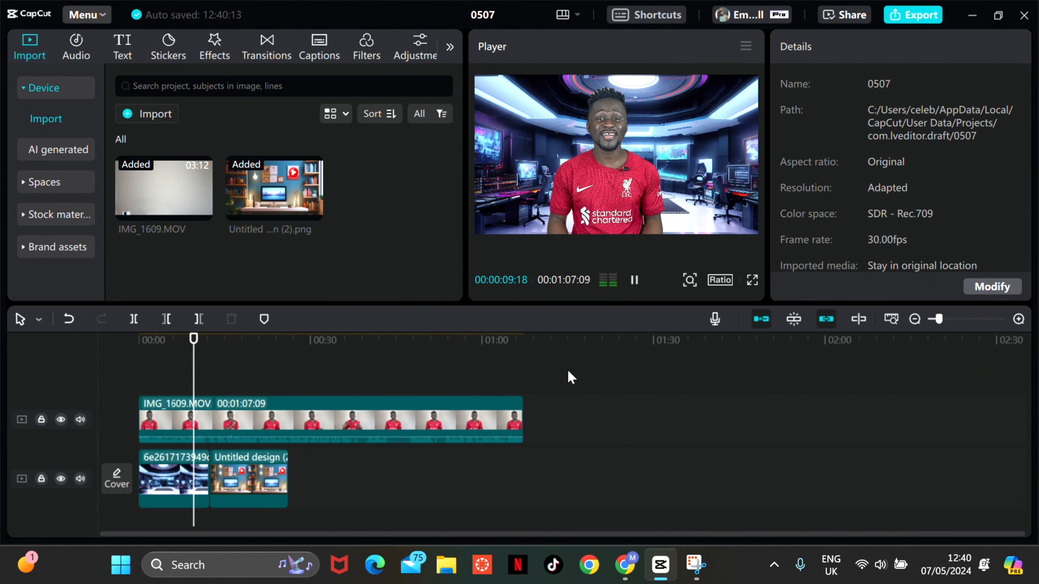
{"action": "left_click", "coordinate": [751, 283]}
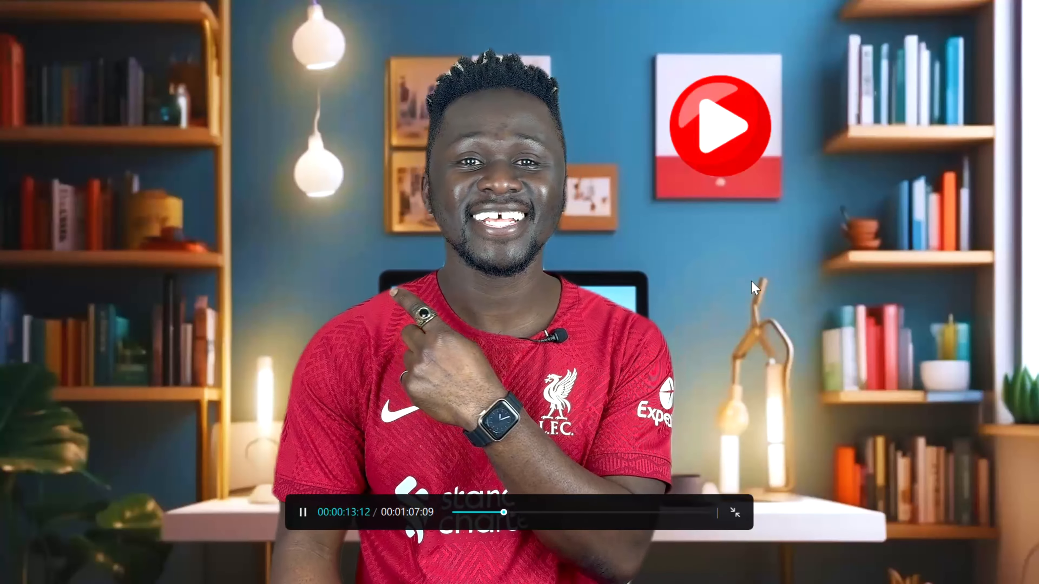
{"action": "key", "text": "space"}
{"action": "key", "text": "Escape"}
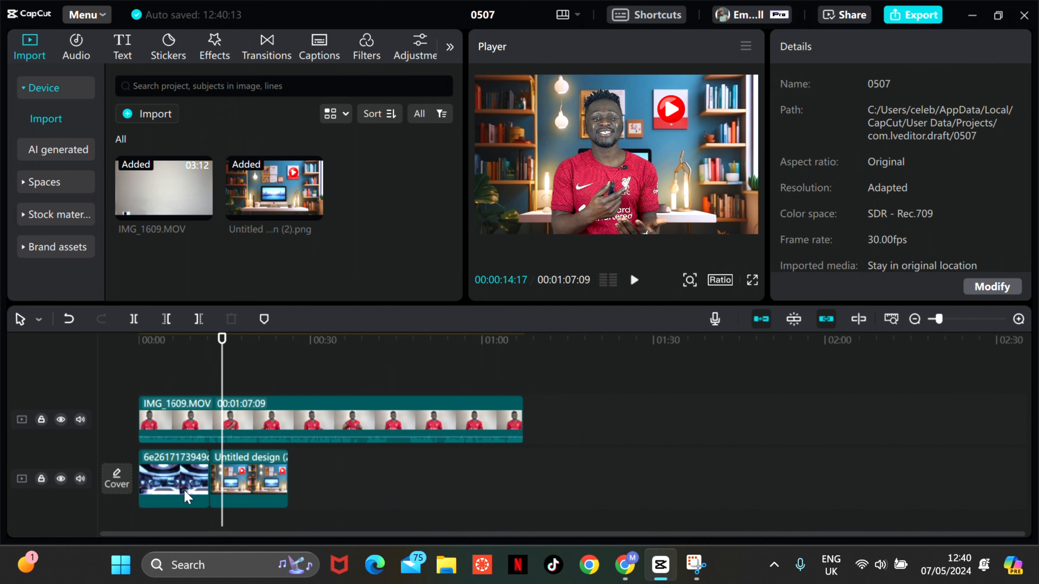
- Slightly enlarge the talking-head clip over the bookshelf background and increase its colour saturation
{"action": "left_click", "coordinate": [192, 370]}
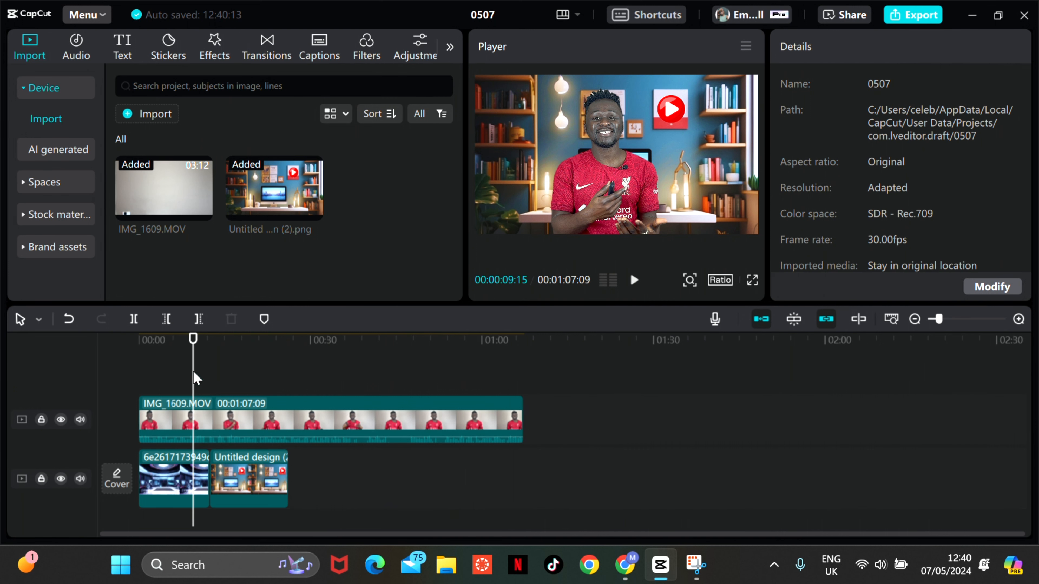
{"action": "left_click", "coordinate": [247, 489]}
{"action": "left_click", "coordinate": [262, 391]}
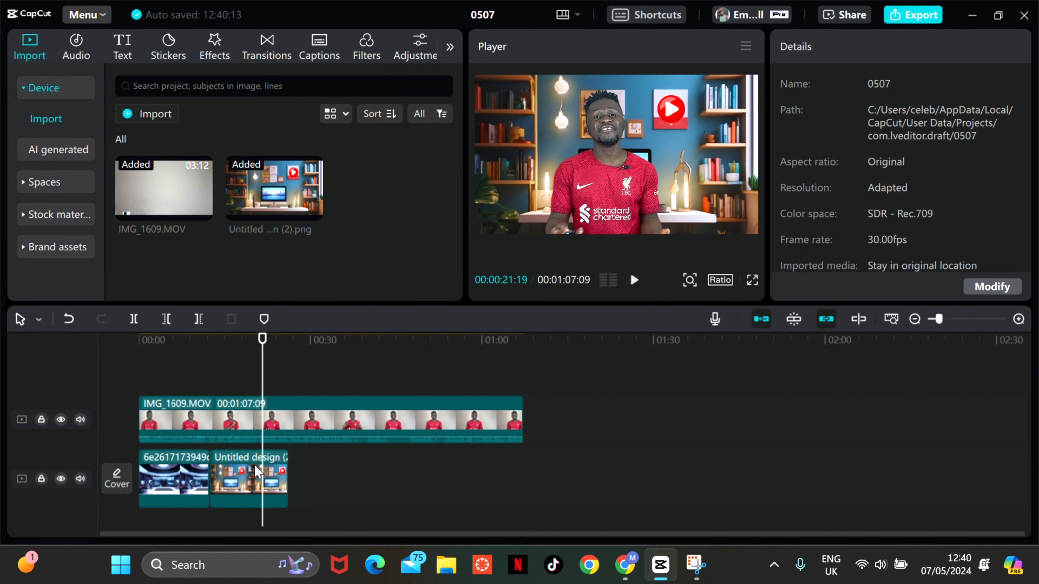
{"action": "left_click", "coordinate": [254, 481]}
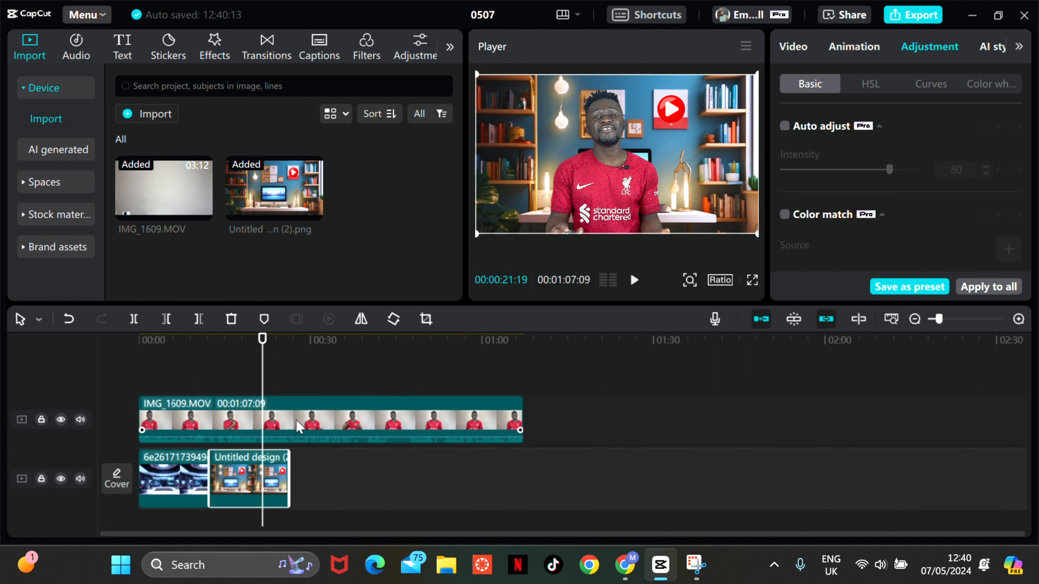
{"action": "left_click", "coordinate": [298, 427]}
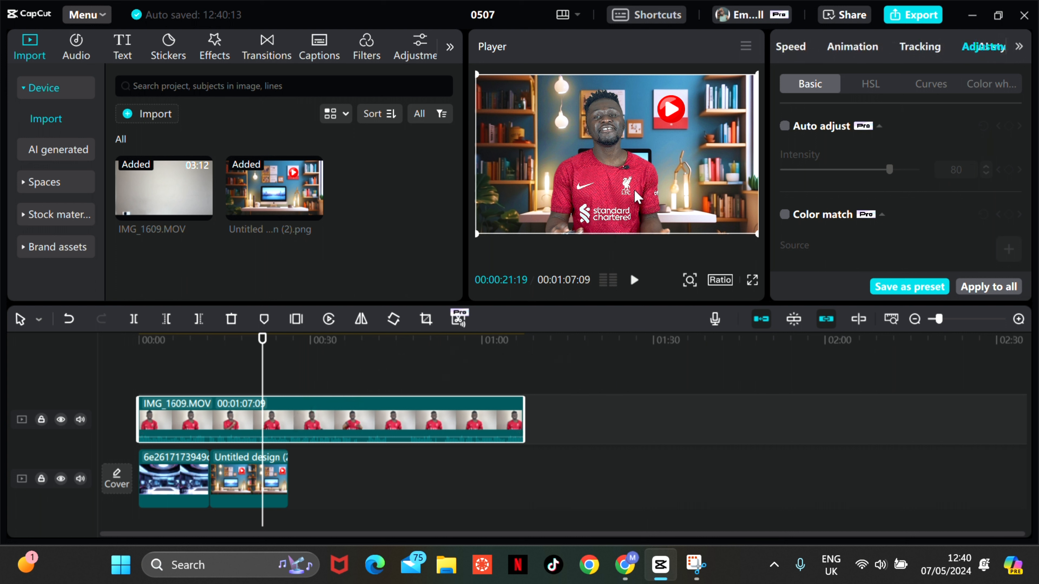
{"action": "left_click_drag", "start_coordinate": [757, 233], "coordinate": [775, 256]}
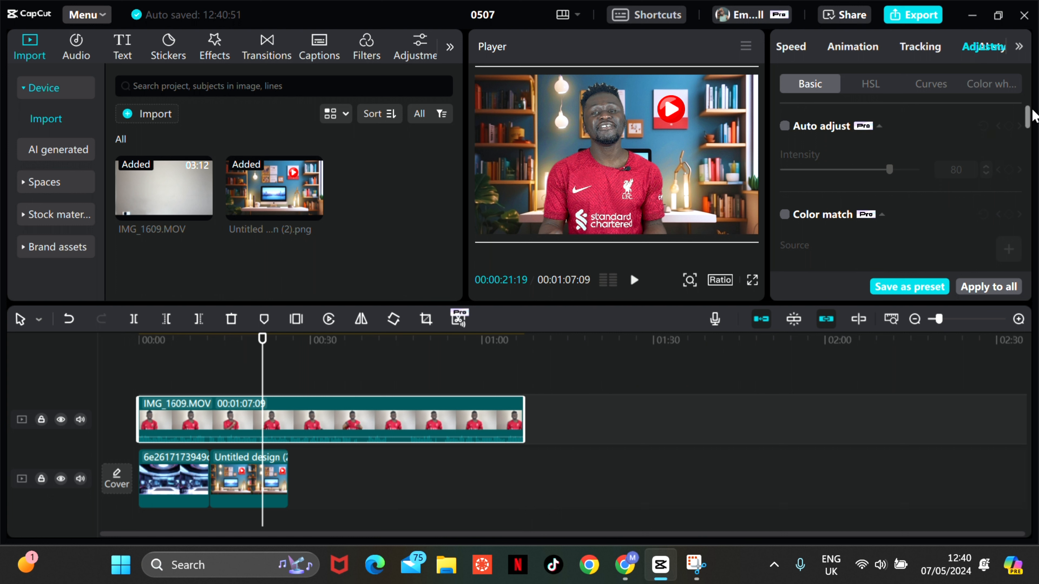
{"action": "left_click_drag", "start_coordinate": [1032, 122], "coordinate": [1035, 203]}
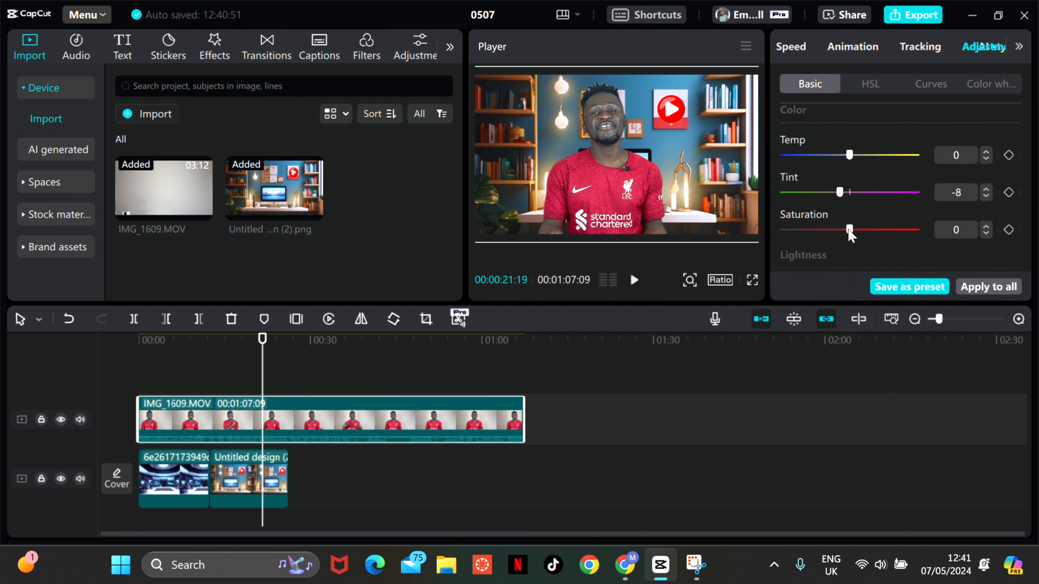
{"action": "left_click_drag", "start_coordinate": [849, 230], "coordinate": [873, 227]}
- Set the bookshelf background image's contrast to 11, highlight to -16 and shadow to -8
{"action": "left_click", "coordinate": [260, 477]}
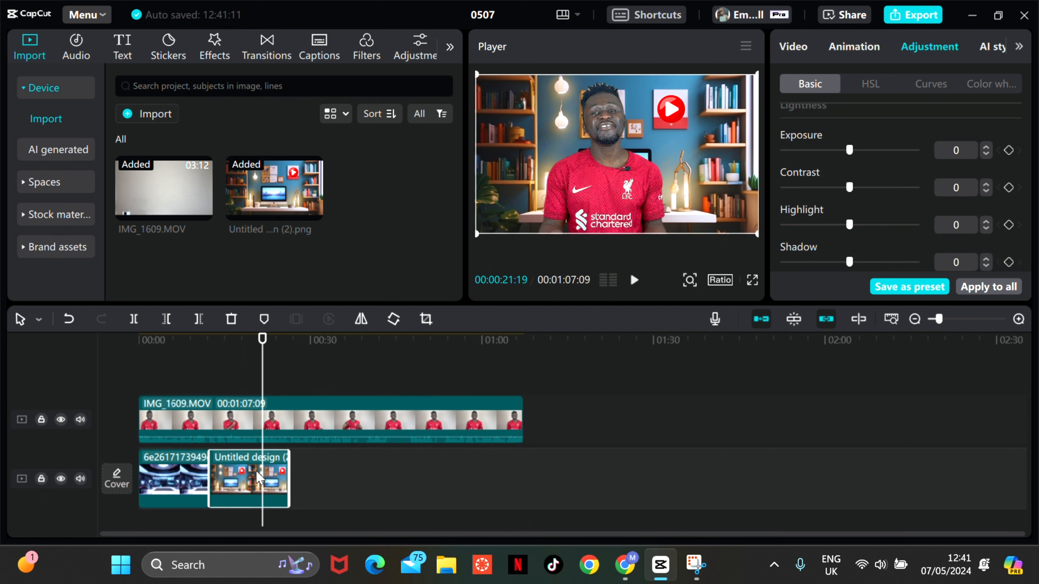
{"action": "left_click_drag", "start_coordinate": [850, 187], "coordinate": [862, 226]}
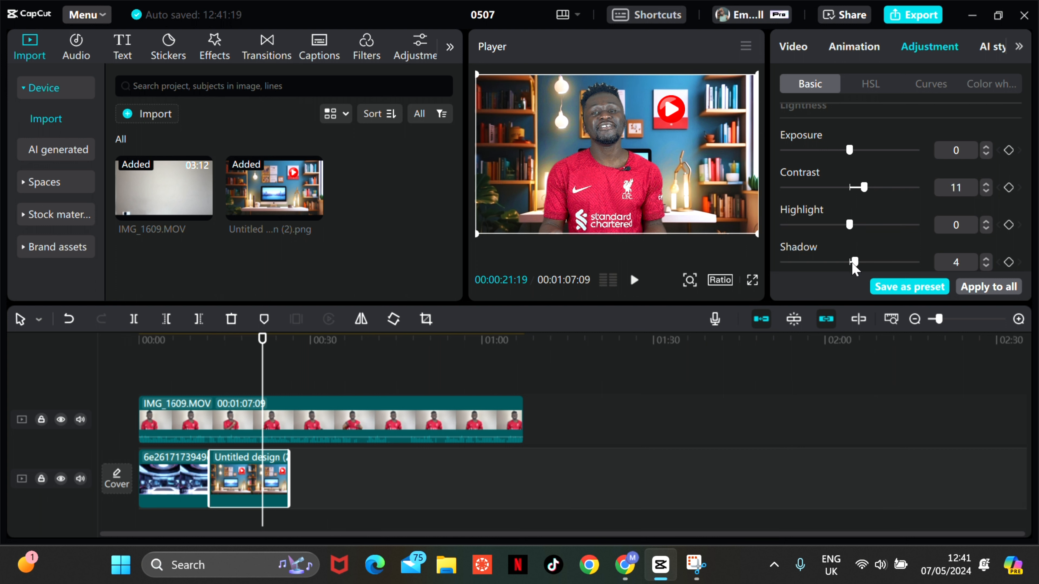
{"action": "mouse_move", "coordinate": [854, 268]}
{"action": "left_mouse_down"}
{"action": "mouse_move", "coordinate": [916, 269]}
{"action": "mouse_move", "coordinate": [862, 270]}
{"action": "mouse_move", "coordinate": [833, 285]}
{"action": "mouse_move", "coordinate": [837, 277]}
{"action": "left_mouse_up"}
{"action": "mouse_move", "coordinate": [848, 226]}
{"action": "left_mouse_down"}
{"action": "mouse_move", "coordinate": [903, 225]}
{"action": "mouse_move", "coordinate": [804, 225]}
{"action": "mouse_move", "coordinate": [828, 225]}
{"action": "left_mouse_up"}
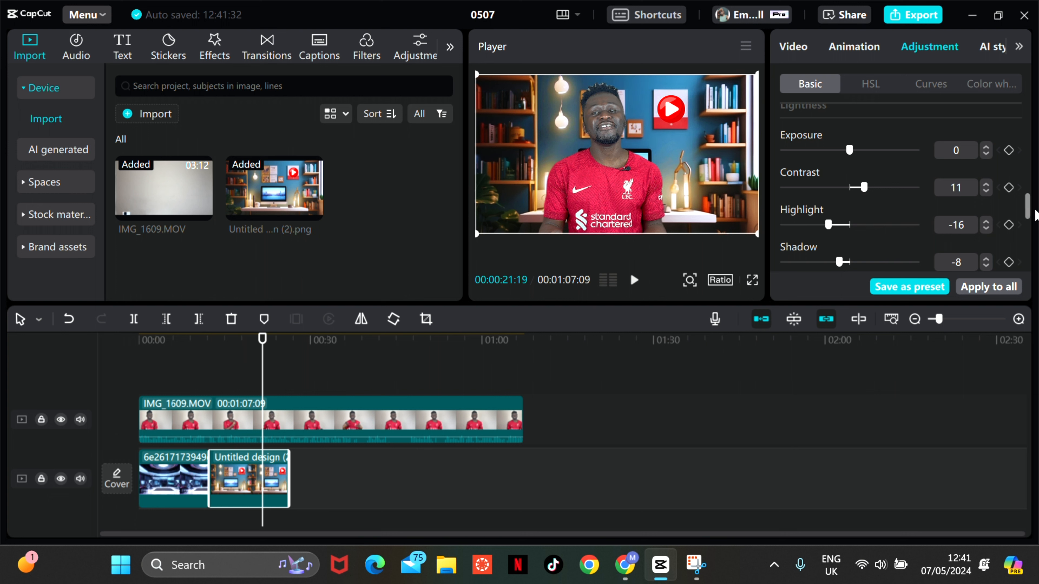
{"action": "left_click_drag", "start_coordinate": [1027, 209], "coordinate": [1027, 135]}
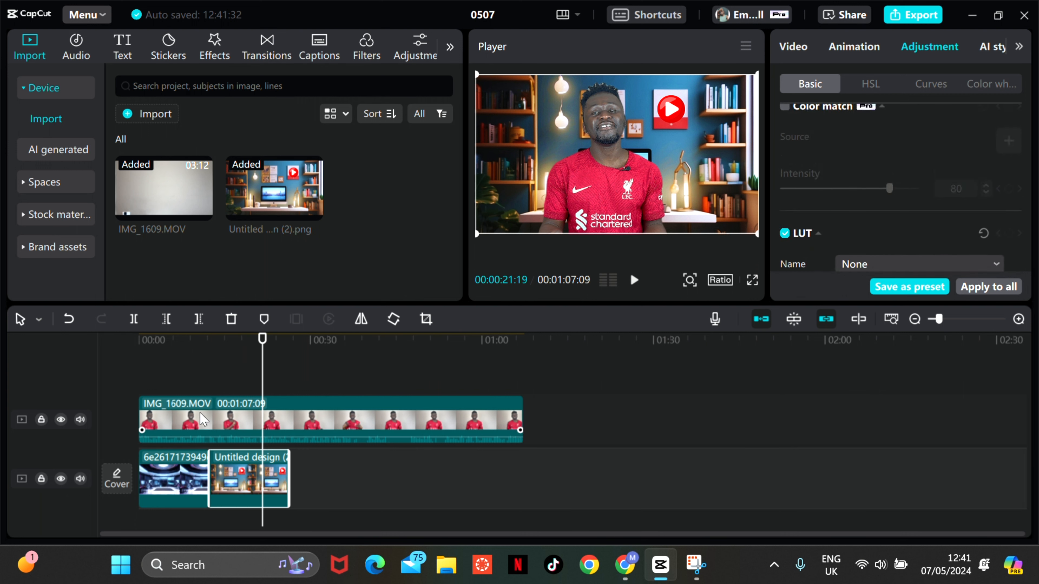
{"action": "left_click", "coordinate": [288, 518]}
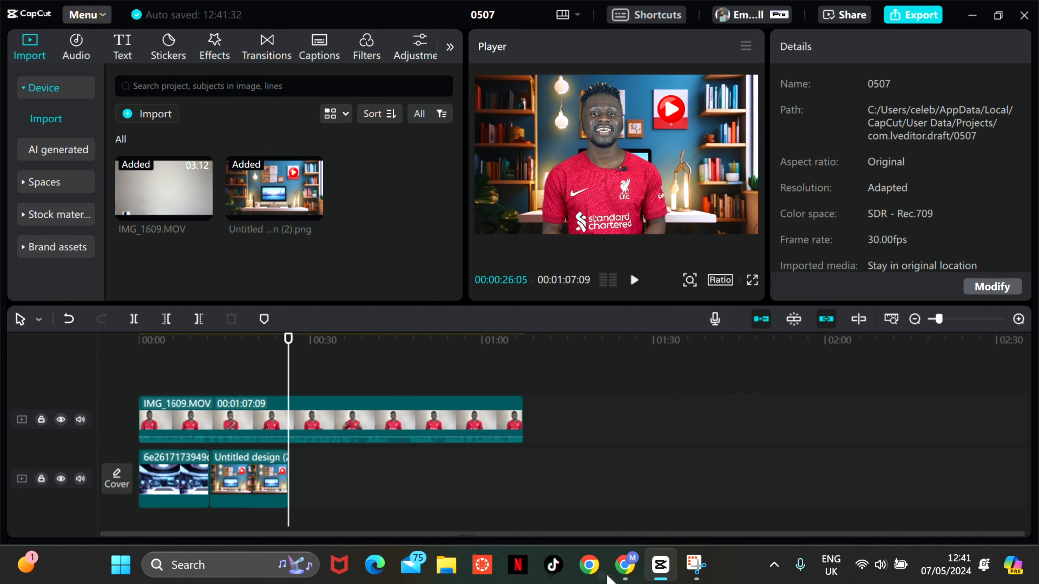
- Switch to Canva in the browser, search the elements for "modern kitchen" and browse the results
{"action": "left_click", "coordinate": [621, 566]}
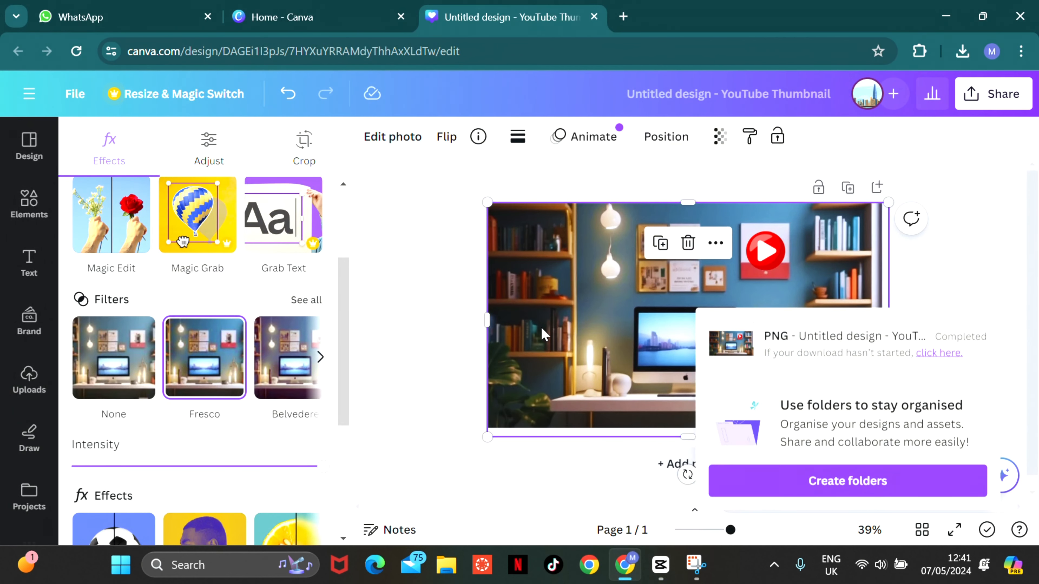
{"action": "left_click", "coordinate": [29, 203]}
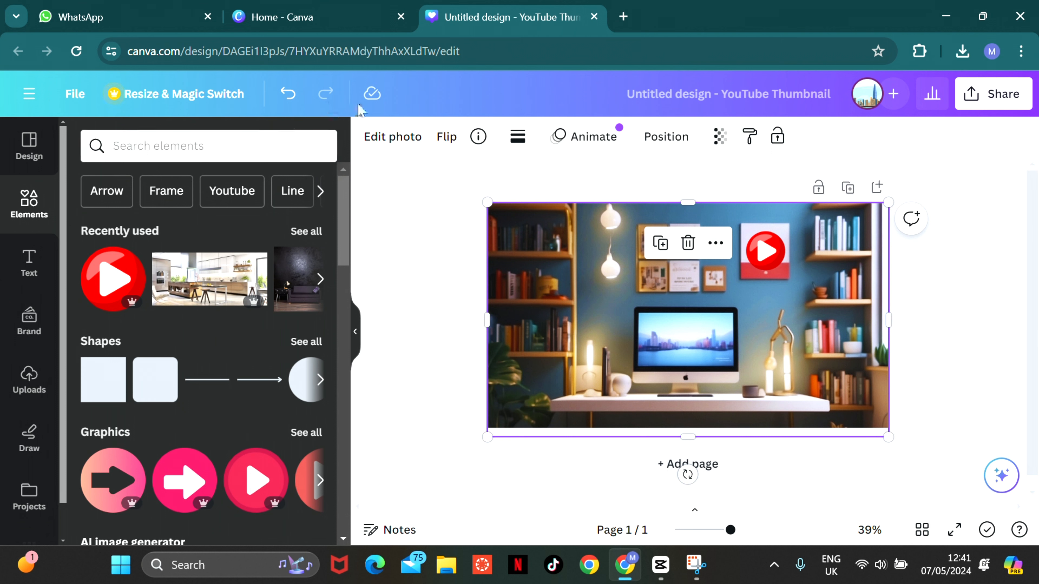
{"action": "left_click", "coordinate": [185, 146]}
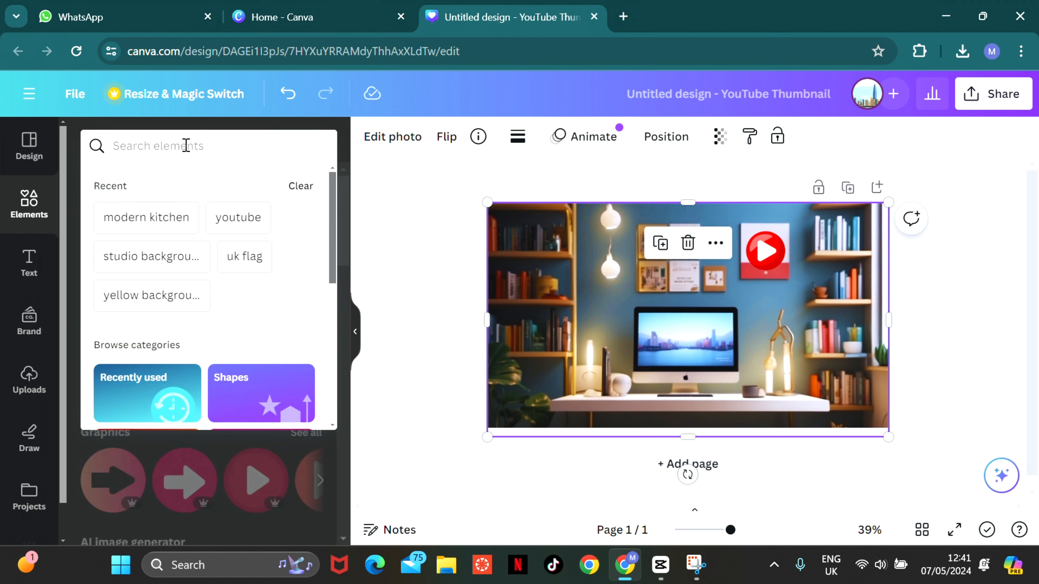
{"action": "left_click", "coordinate": [148, 218]}
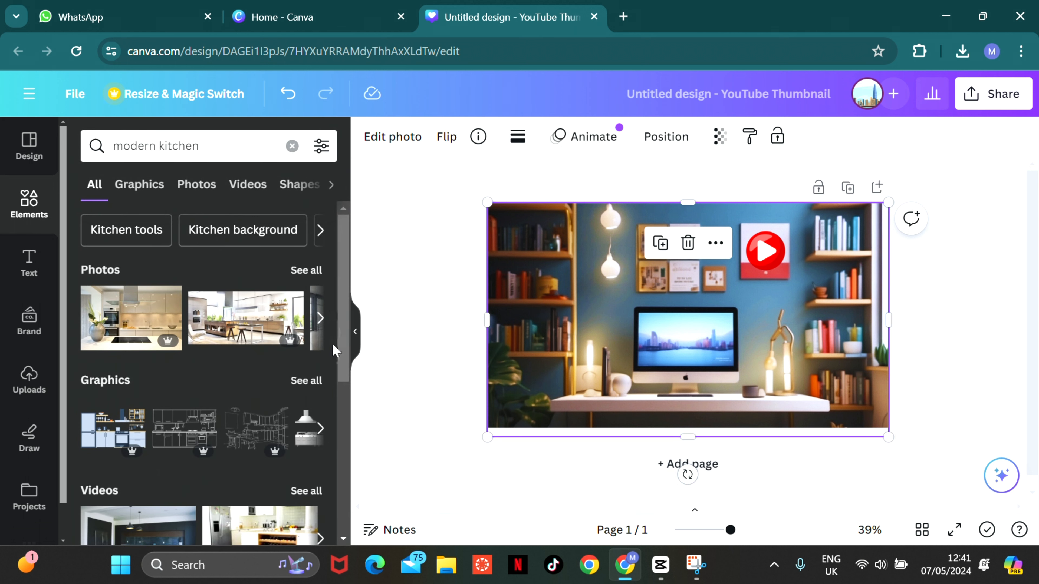
{"action": "left_click_drag", "start_coordinate": [348, 320], "coordinate": [329, 516]}
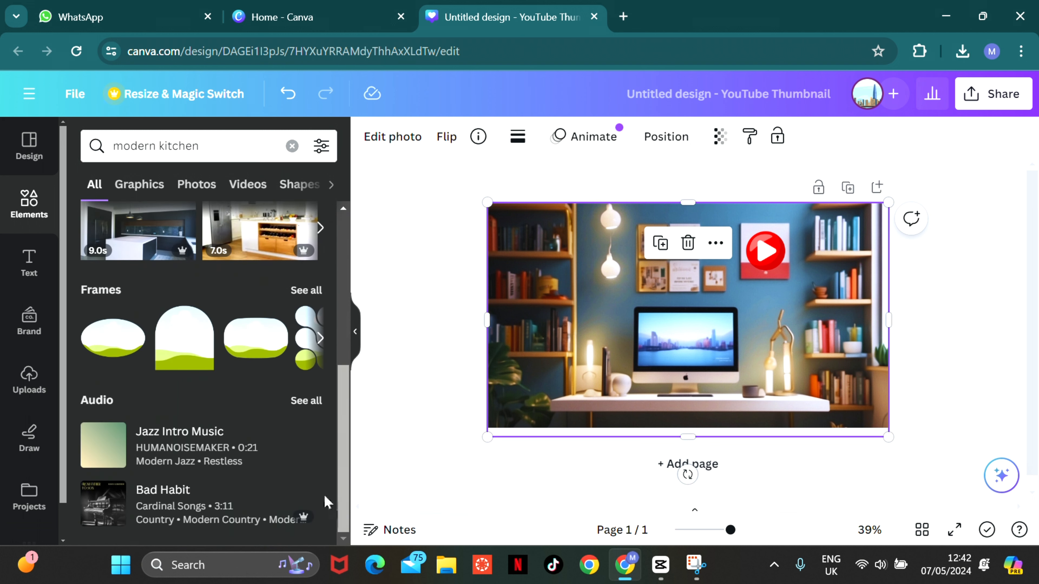
- Browse back and forth through the photo results for "modern kitchen" to compare possible backgrounds
{"action": "scroll", "coordinate": [324, 336], "scroll_direction": "up", "scroll_amount": 10}
{"action": "left_click", "coordinate": [321, 318]}
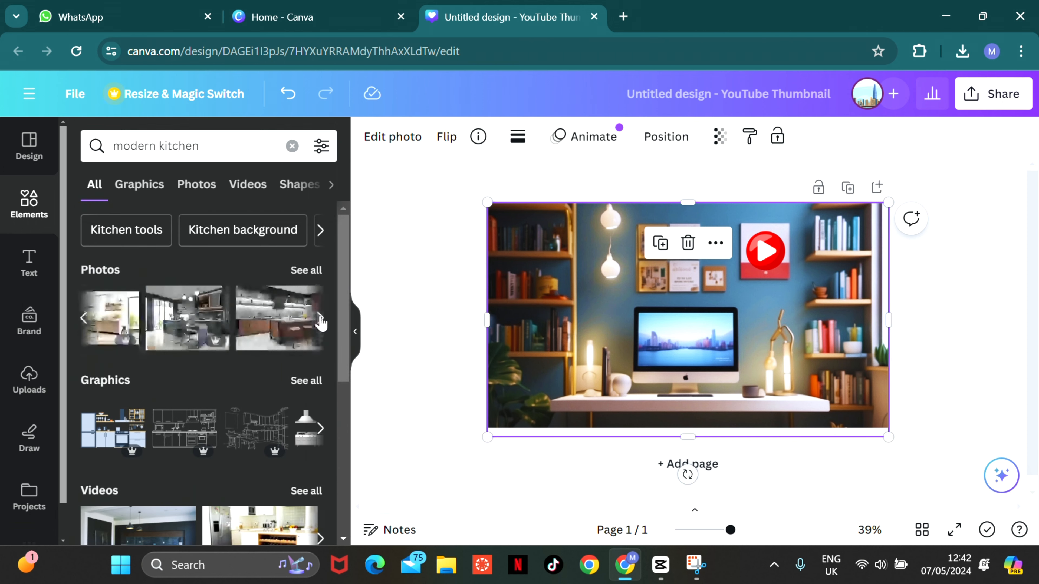
{"action": "left_click", "coordinate": [321, 323]}
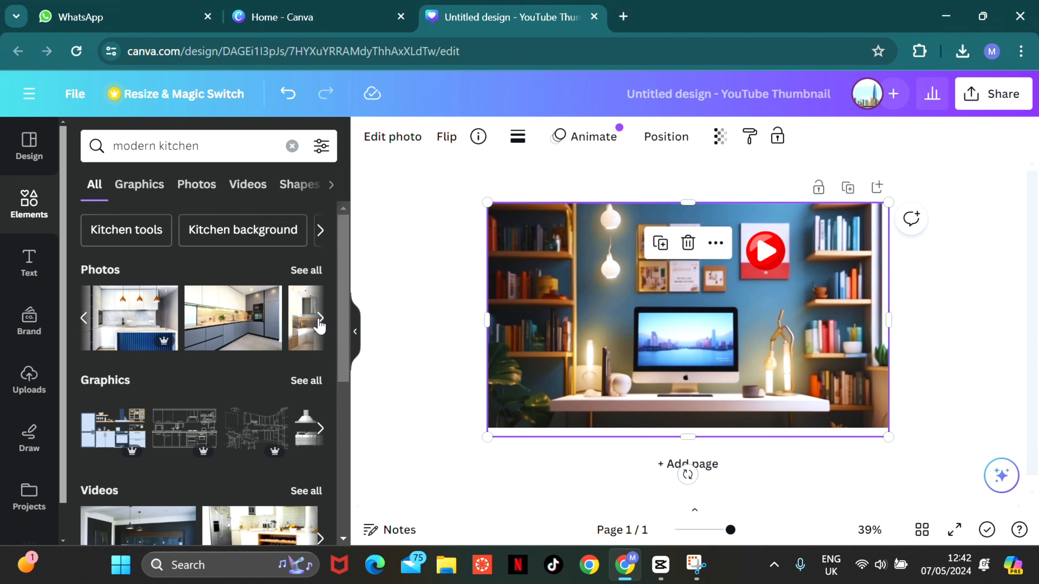
{"action": "left_click", "coordinate": [320, 320]}
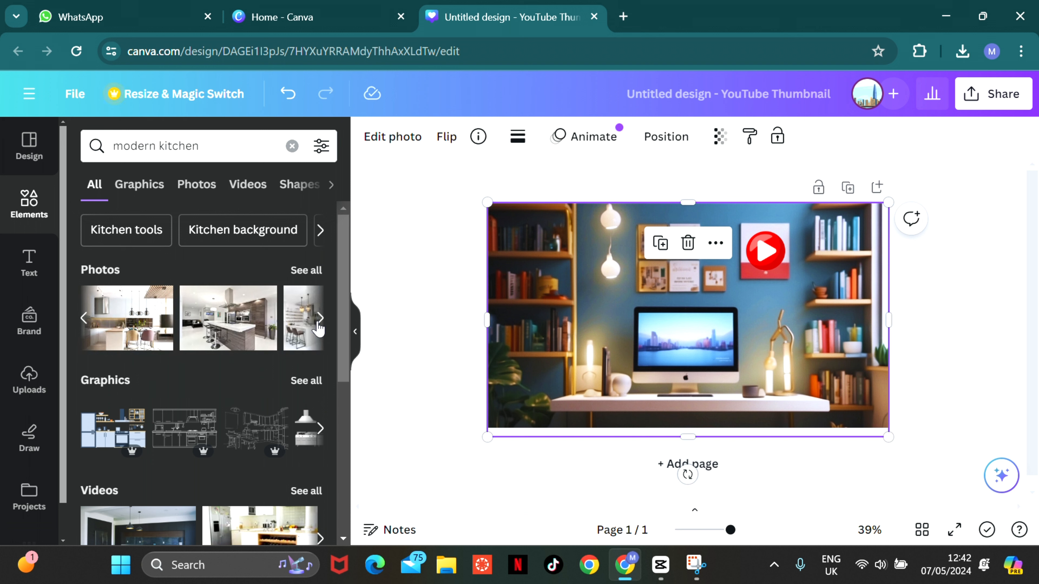
{"action": "left_click", "coordinate": [320, 321]}
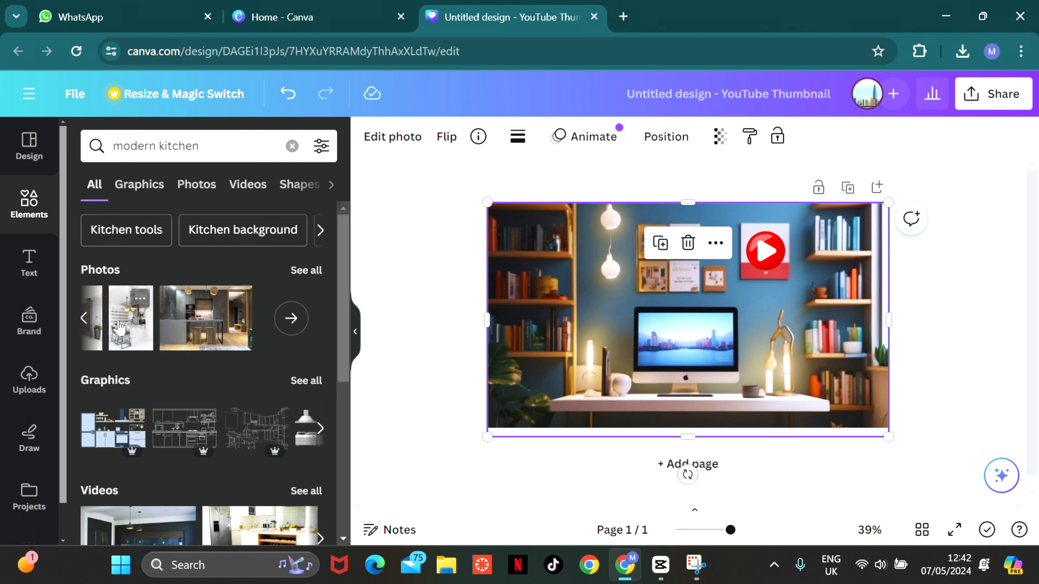
{"action": "left_click", "coordinate": [82, 319]}
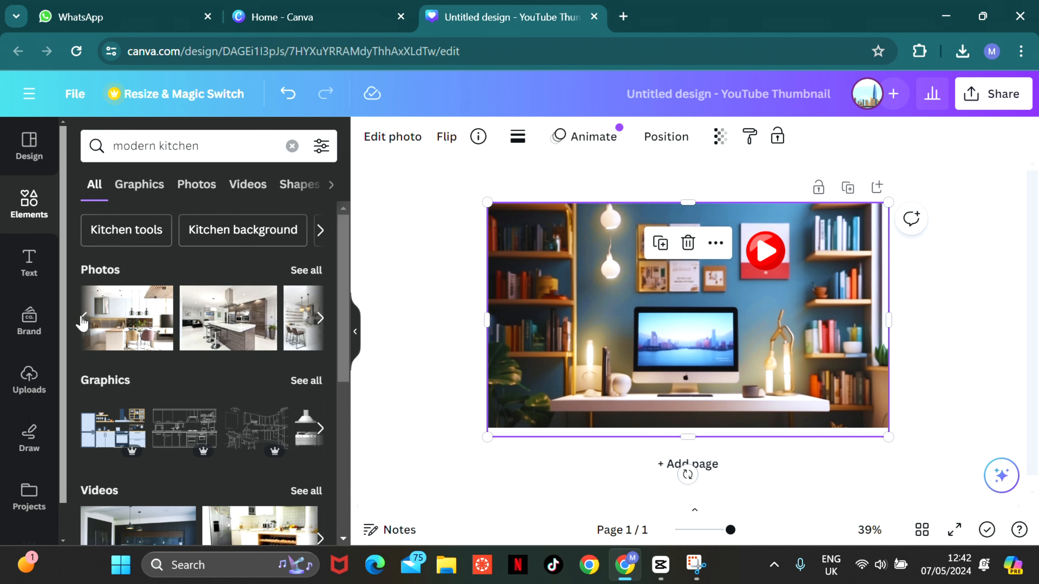
{"action": "left_click", "coordinate": [84, 319]}
{"action": "left_click", "coordinate": [84, 319]}
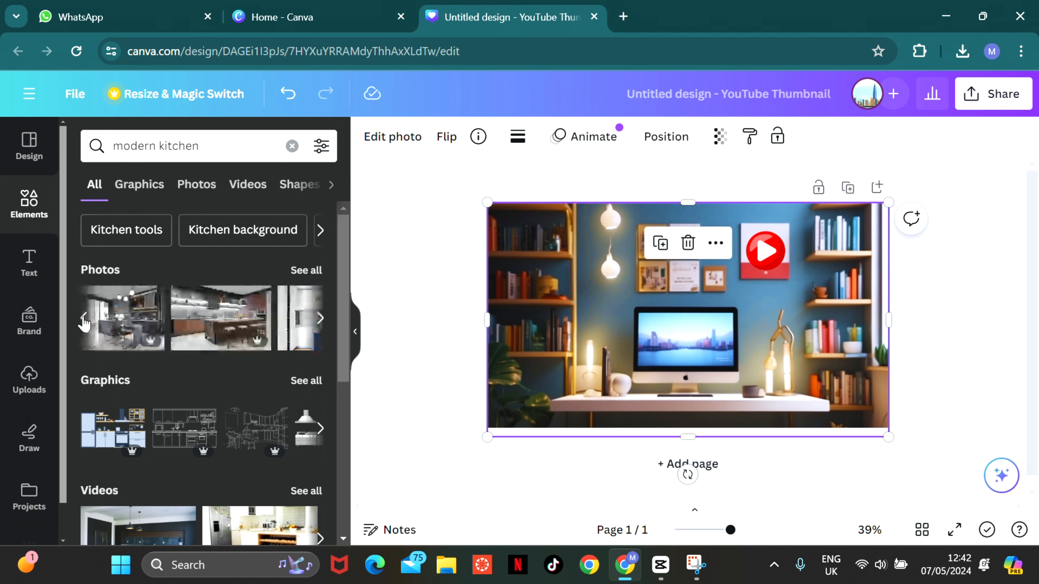
{"action": "left_click", "coordinate": [84, 319]}
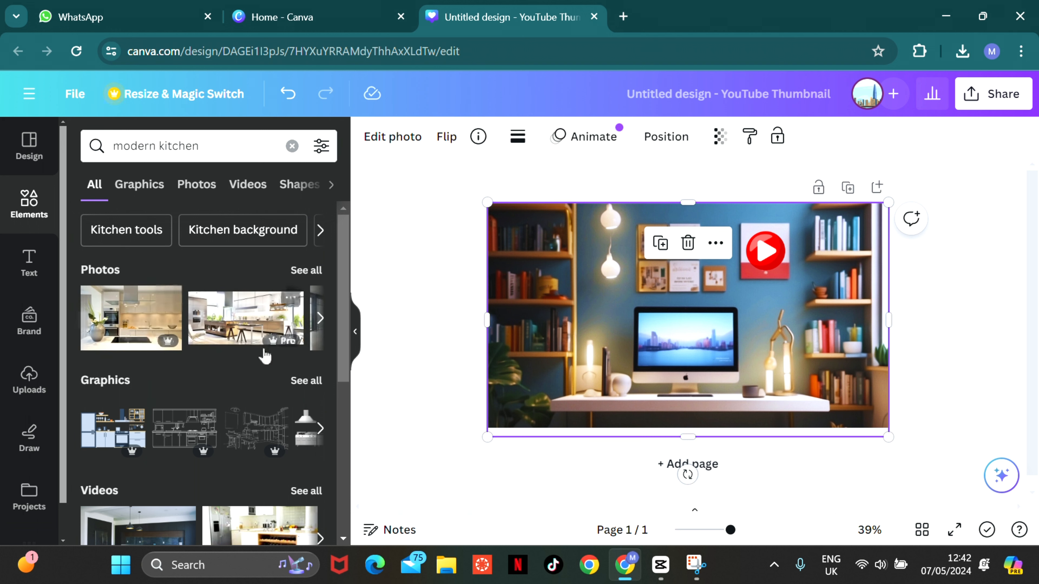
- Add the bright kitchen photo with the island and bar stools to the design and enlarge it to cover the whole page
{"action": "left_click", "coordinate": [251, 326]}
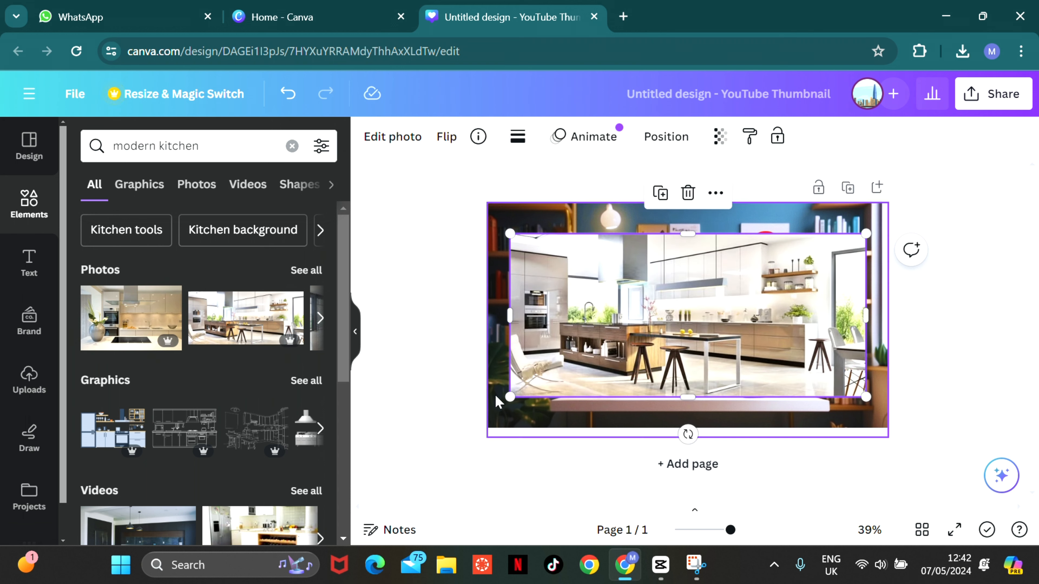
{"action": "left_click_drag", "start_coordinate": [510, 395], "coordinate": [474, 413]}
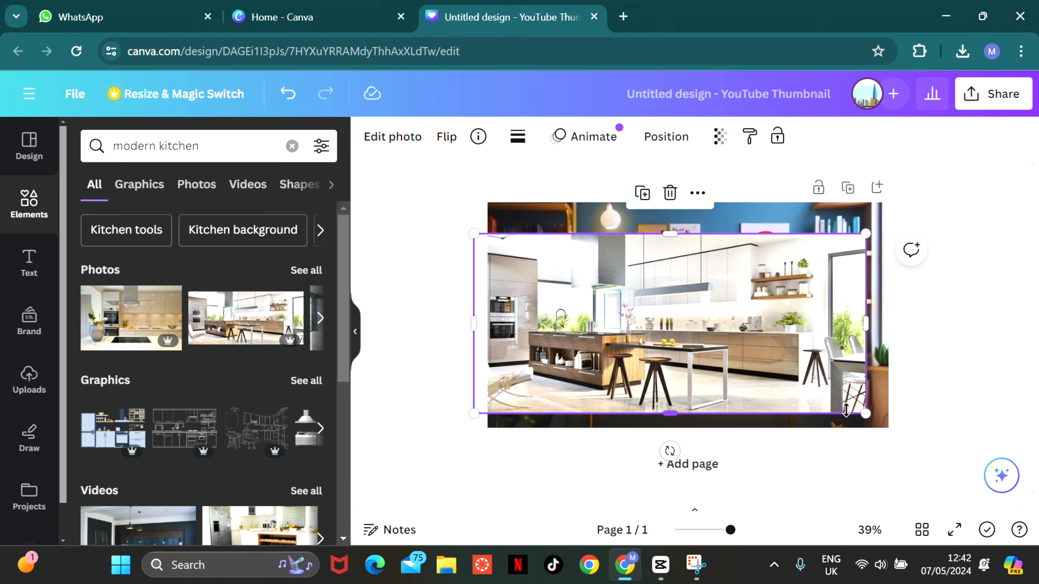
{"action": "left_click_drag", "start_coordinate": [863, 410], "coordinate": [896, 428]}
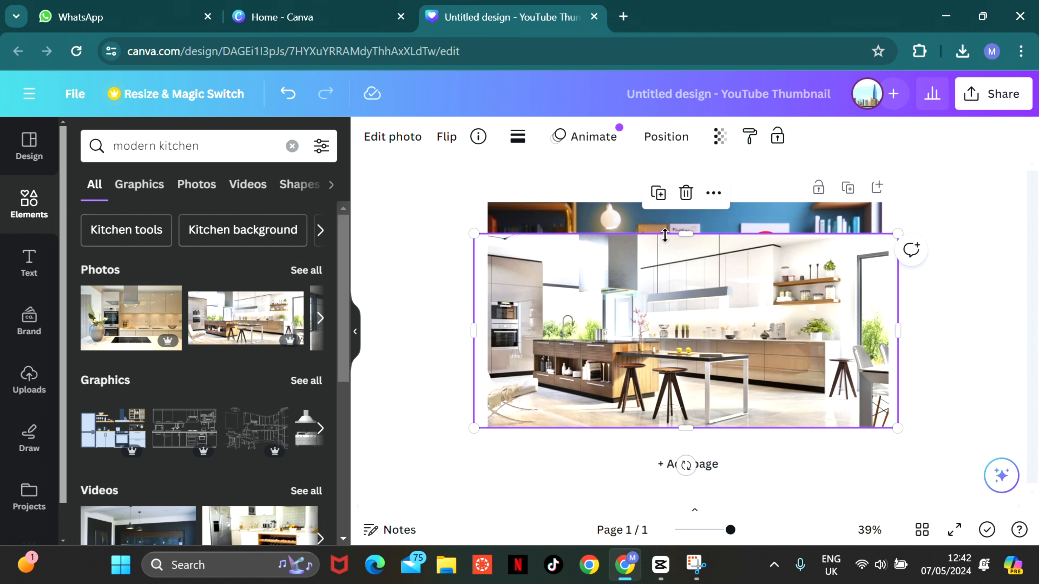
{"action": "left_click_drag", "start_coordinate": [691, 235], "coordinate": [686, 182]}
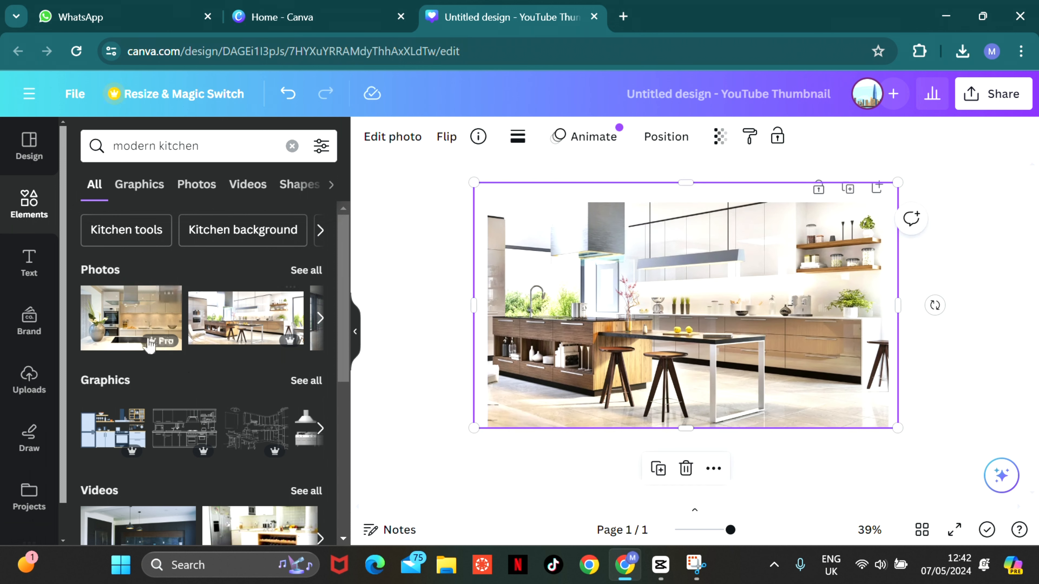
{"action": "left_click", "coordinate": [320, 318]}
{"action": "left_click", "coordinate": [321, 319]}
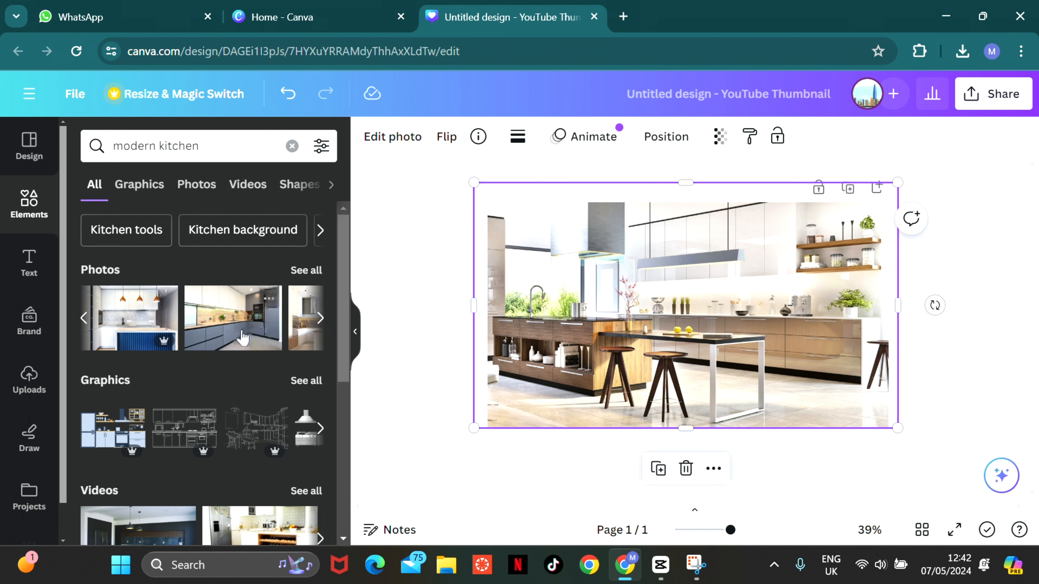
{"action": "left_click", "coordinate": [320, 318]}
{"action": "left_click", "coordinate": [320, 319]}
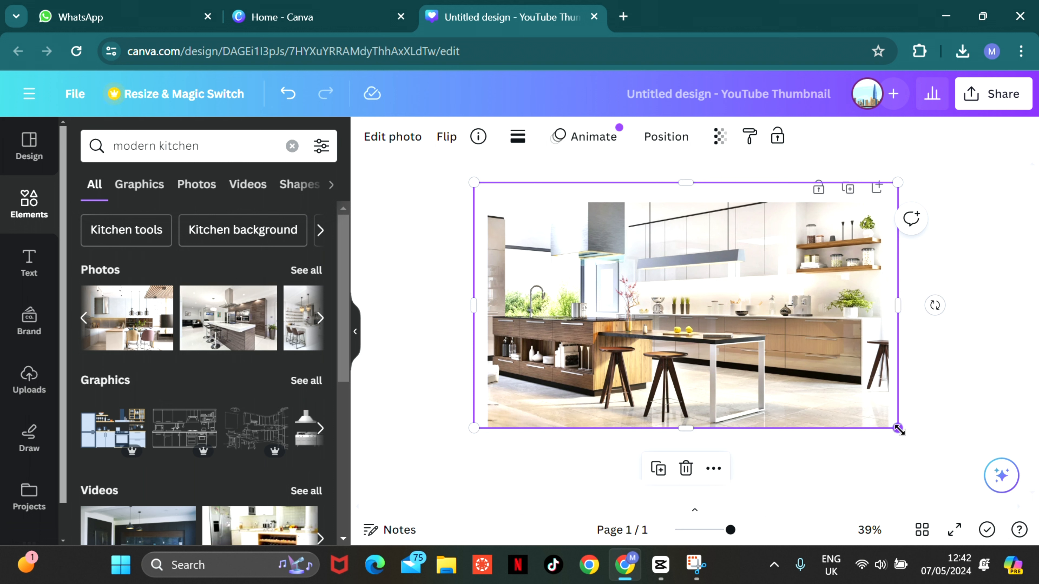
- Download the kitchen design as a PNG
{"action": "left_click", "coordinate": [982, 105]}
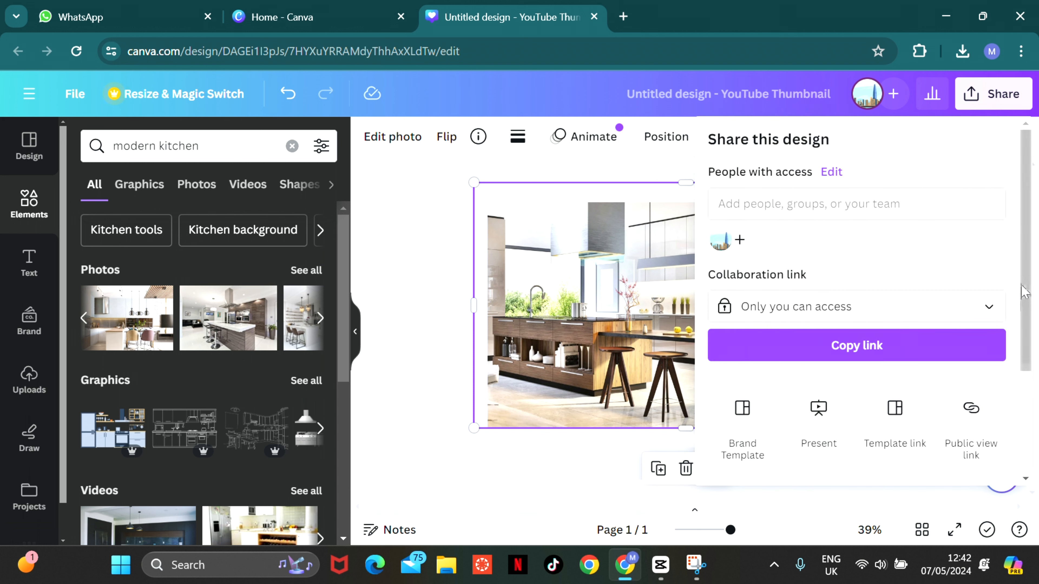
{"action": "scroll", "coordinate": [1020, 298], "scroll_direction": "down", "scroll_amount": 3}
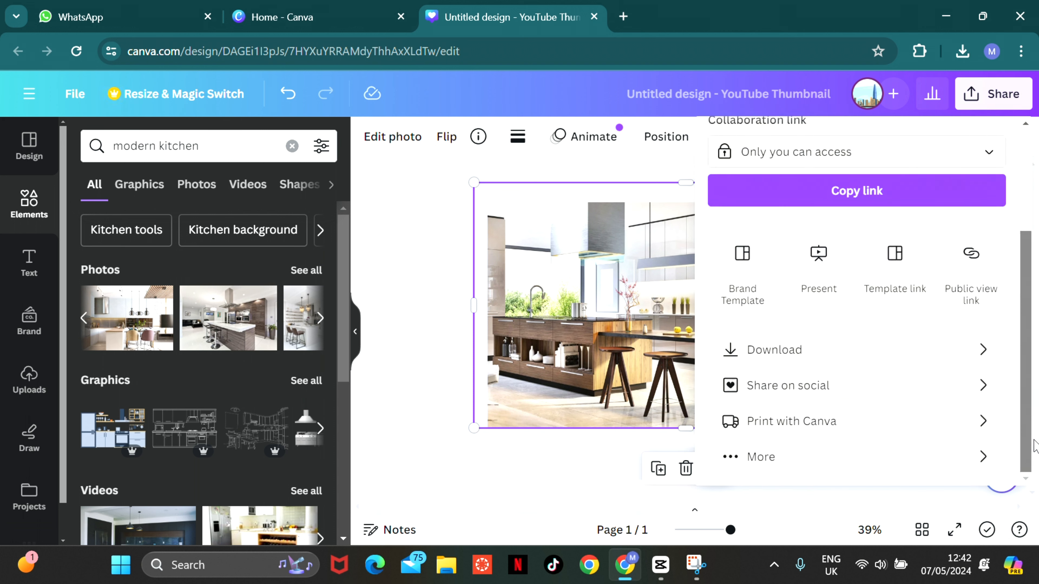
{"action": "left_click", "coordinate": [822, 355]}
{"action": "left_click", "coordinate": [868, 405]}
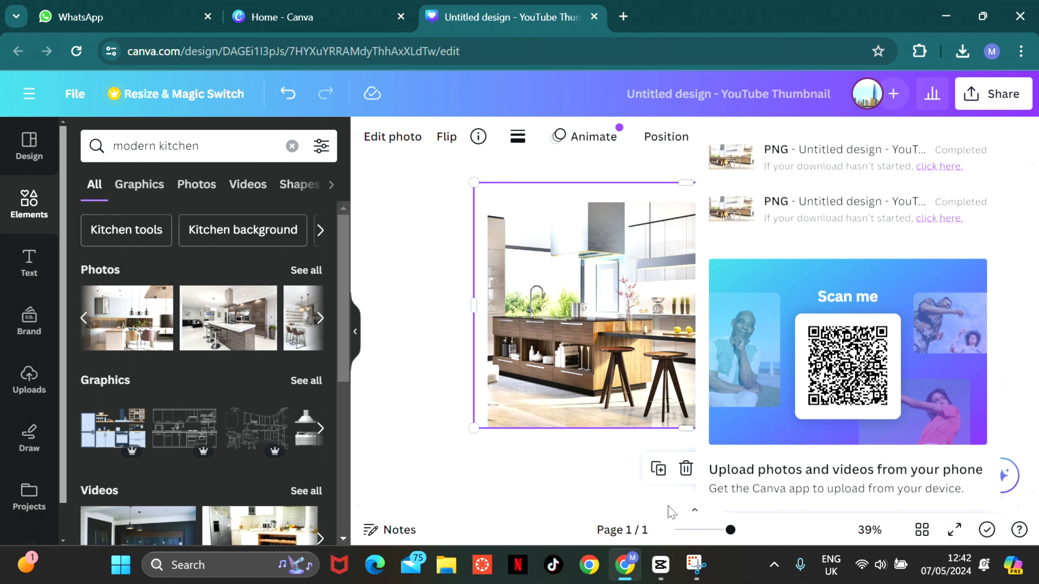
- Switch to CapCut and import the kitchen image "Untitled design (3)" from the Downloads folder
{"action": "left_click", "coordinate": [662, 572]}
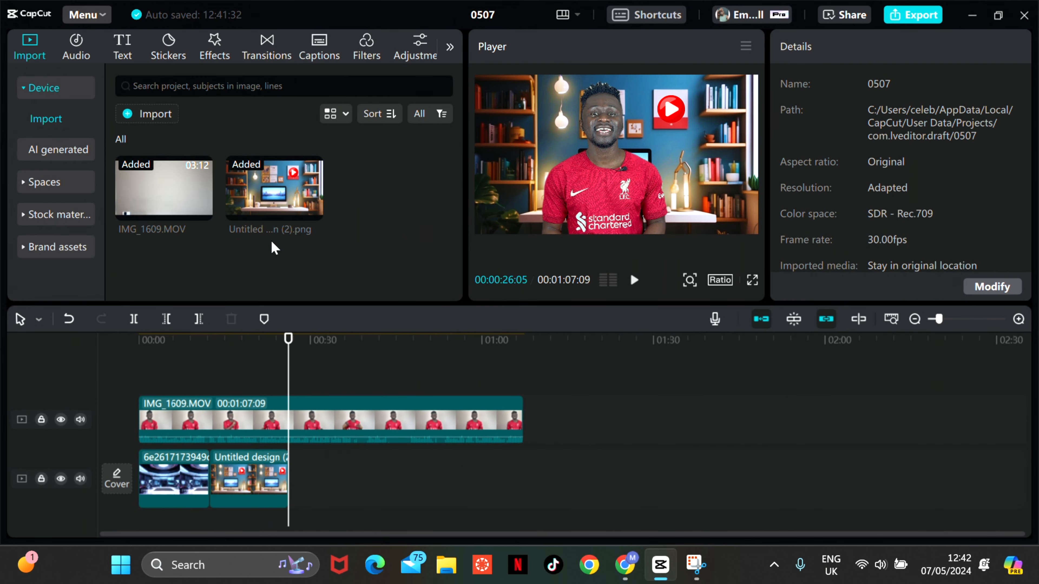
{"action": "left_click", "coordinate": [153, 123]}
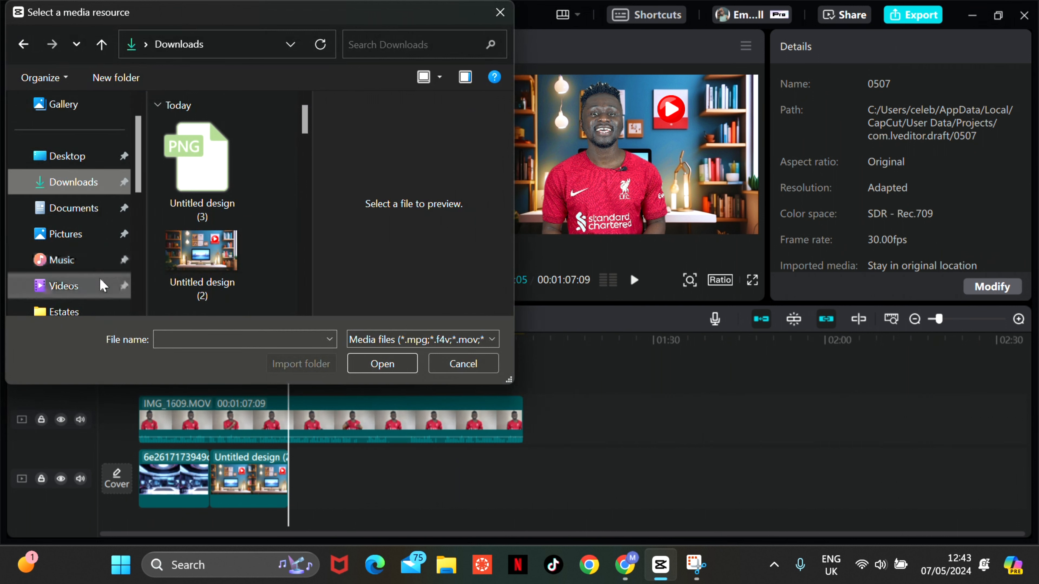
{"action": "left_click", "coordinate": [86, 217]}
{"action": "left_click", "coordinate": [70, 182]}
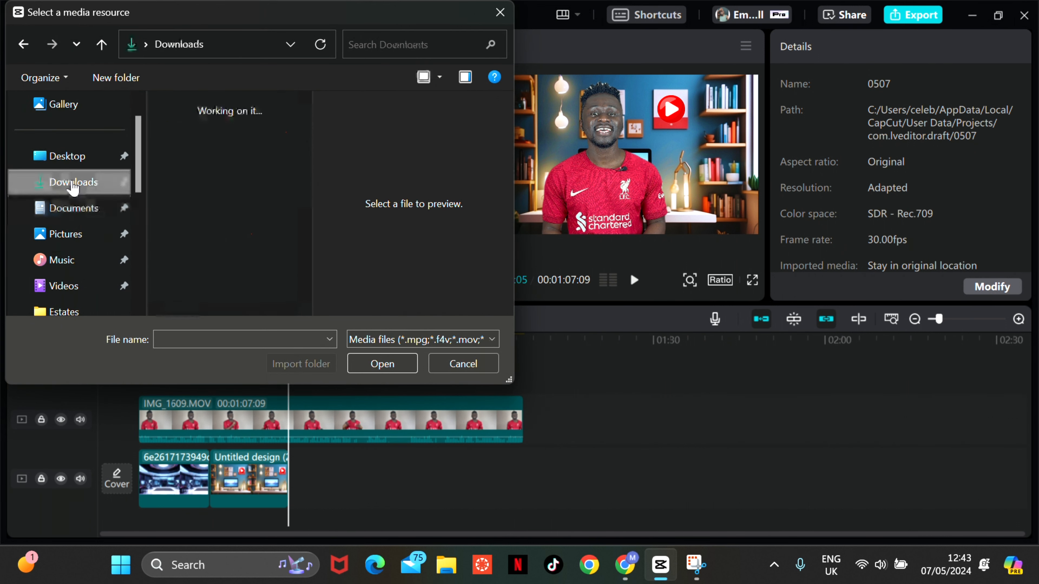
{"action": "left_click", "coordinate": [231, 174]}
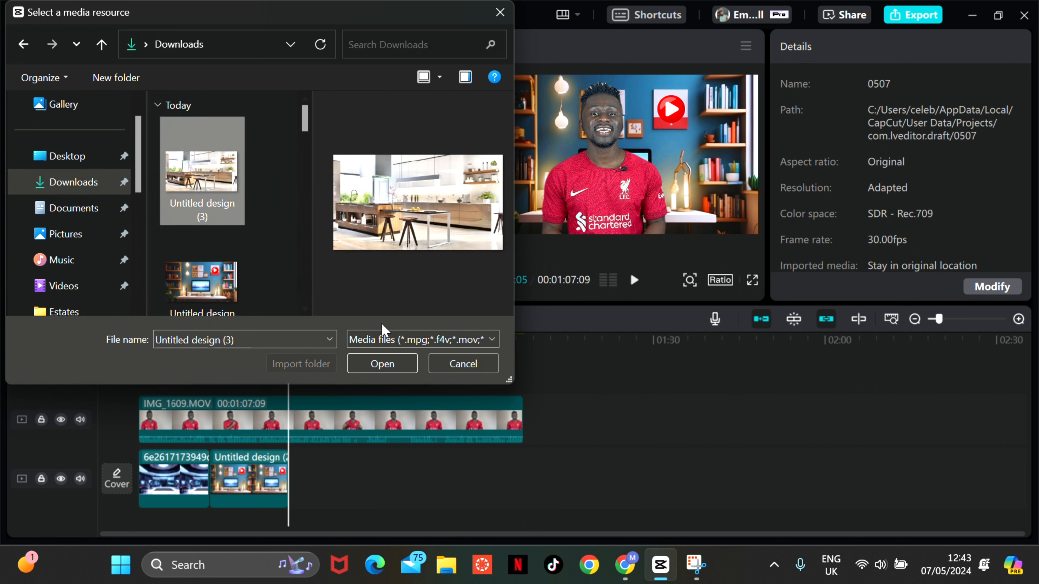
{"action": "left_click", "coordinate": [382, 363]}
- Place the kitchen image after the bookshelf background on the timeline and extend it to end at about 34 seconds
{"action": "mouse_move", "coordinate": [368, 196]}
{"action": "left_click_drag", "start_coordinate": [393, 201], "coordinate": [323, 475]}
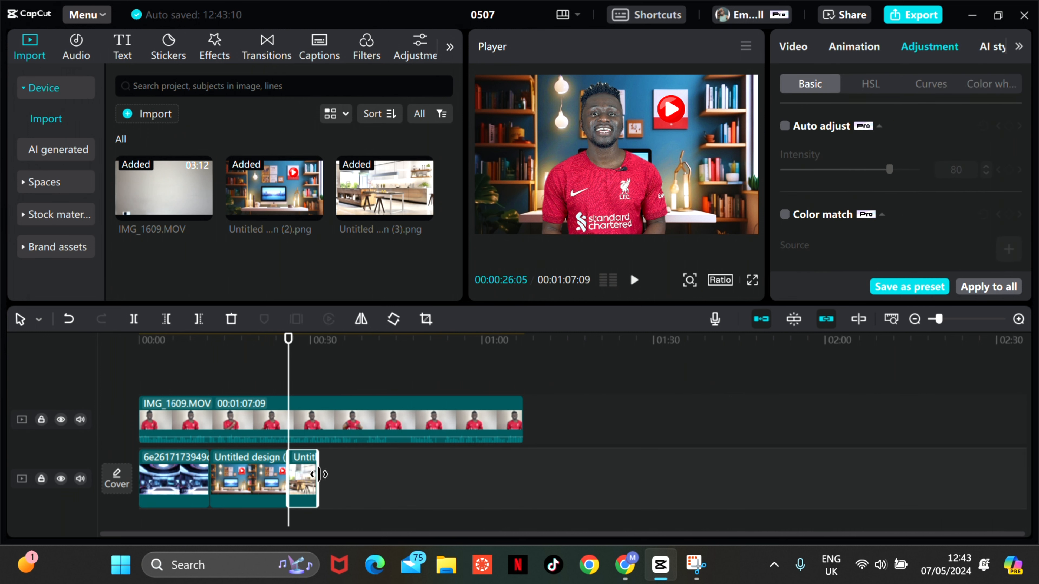
{"action": "left_click_drag", "start_coordinate": [317, 474], "coordinate": [339, 475]}
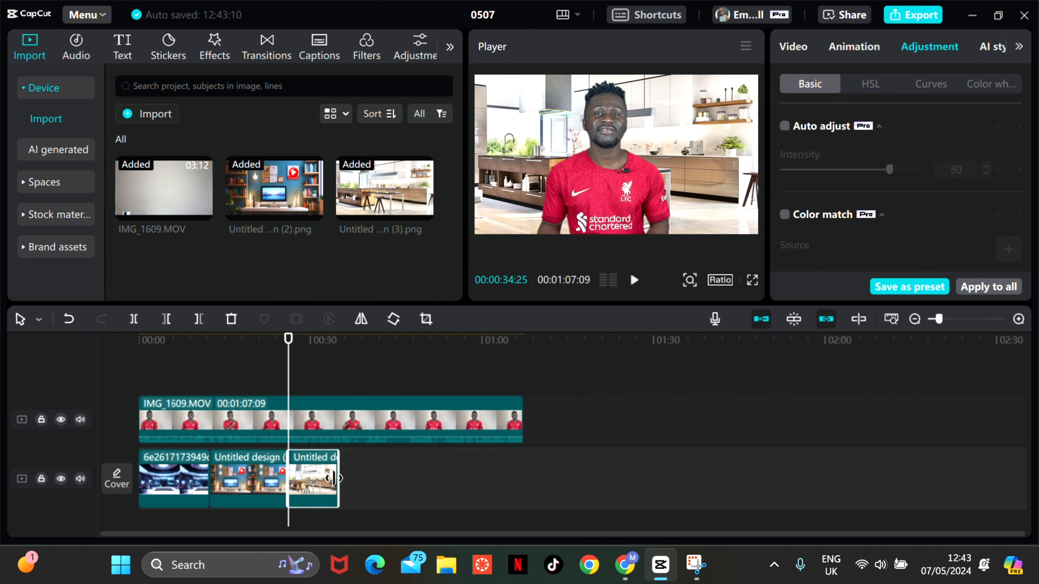
- Play the bookshelf section to find a cut point and shorten that background clip to end at about 14 seconds
{"action": "left_click", "coordinate": [245, 378]}
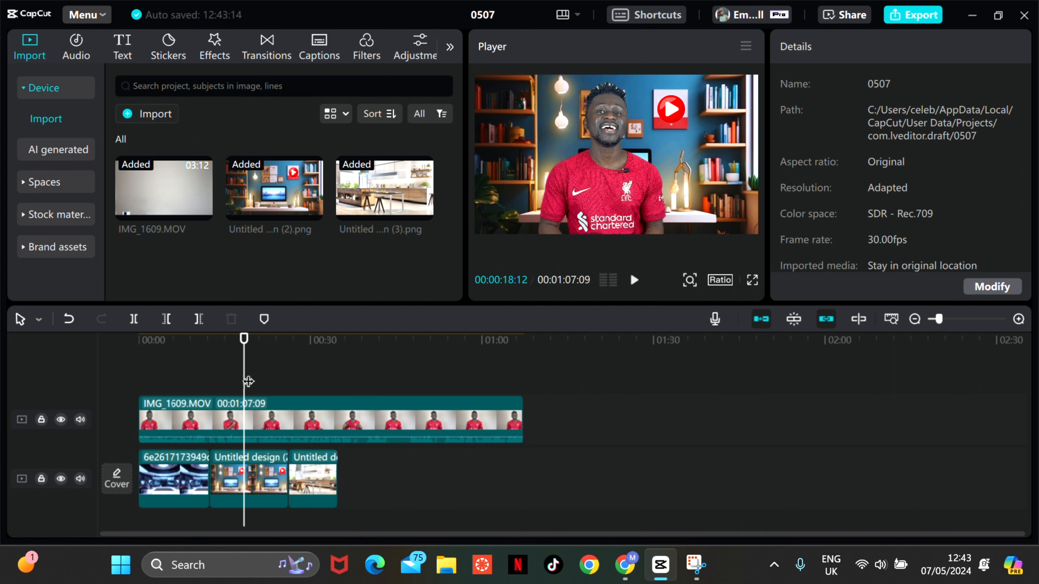
{"action": "key", "text": "space"}
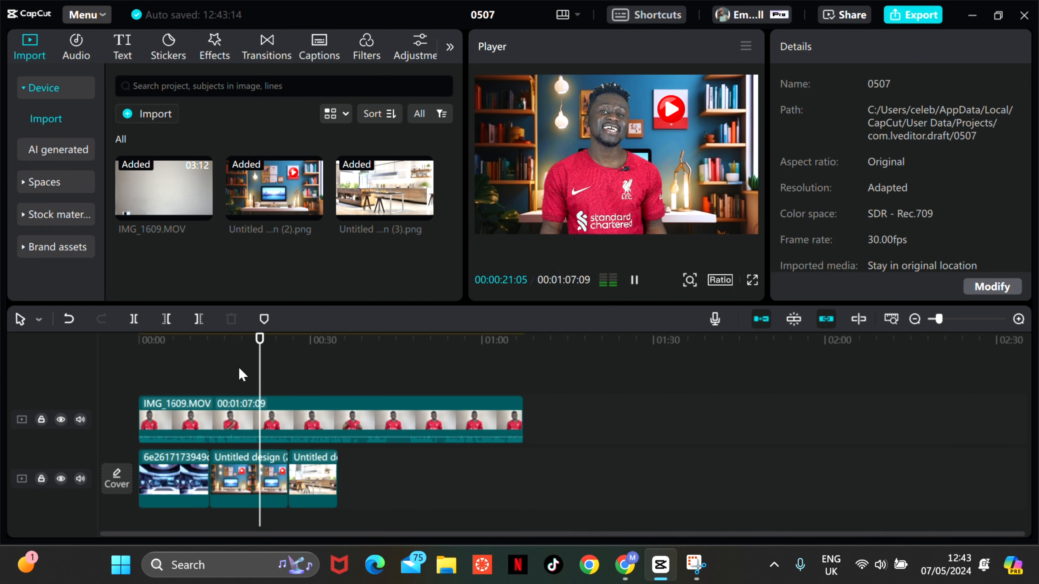
{"action": "left_click", "coordinate": [215, 376]}
{"action": "left_click", "coordinate": [200, 383]}
{"action": "left_click", "coordinate": [192, 379]}
{"action": "key", "text": "space"}
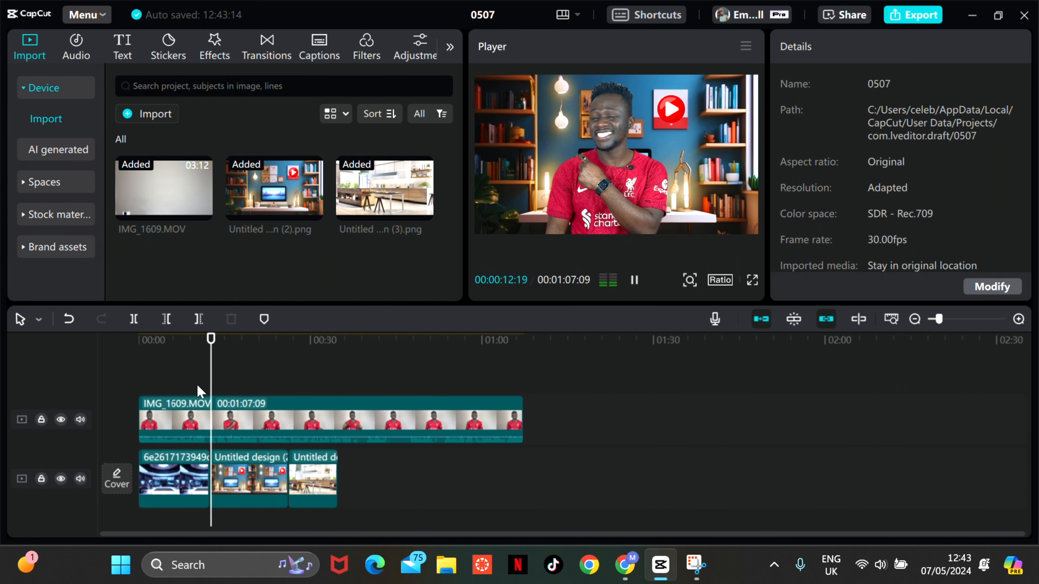
{"action": "key", "text": "space"}
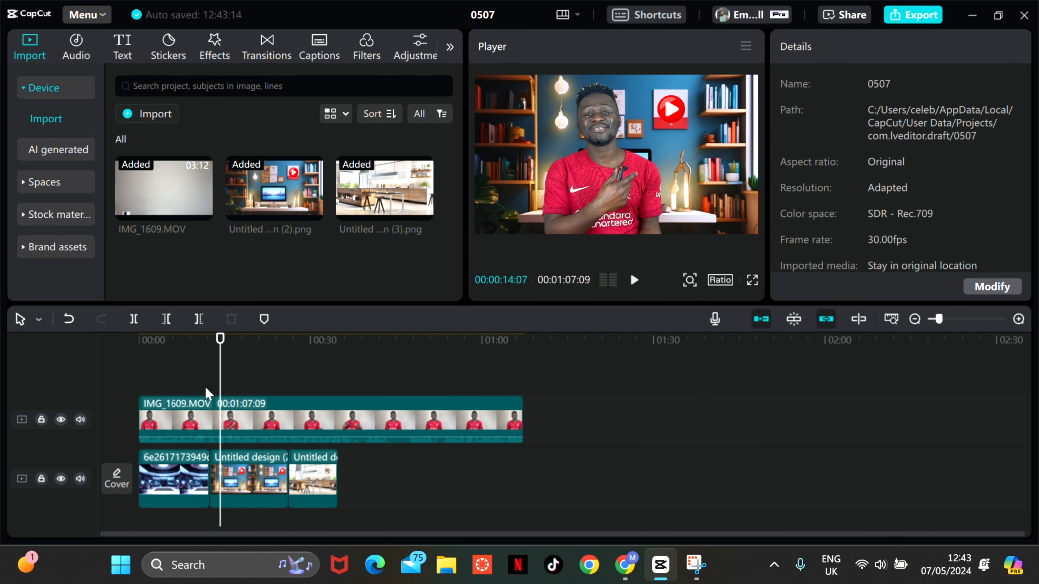
{"action": "left_click", "coordinate": [284, 475]}
{"action": "left_click_drag", "start_coordinate": [288, 475], "coordinate": [218, 489]}
- Play back from about 9 seconds through the studio, bookshelf and kitchen backgrounds, and view the kitchen frame in full screen
{"action": "left_click", "coordinate": [188, 387]}
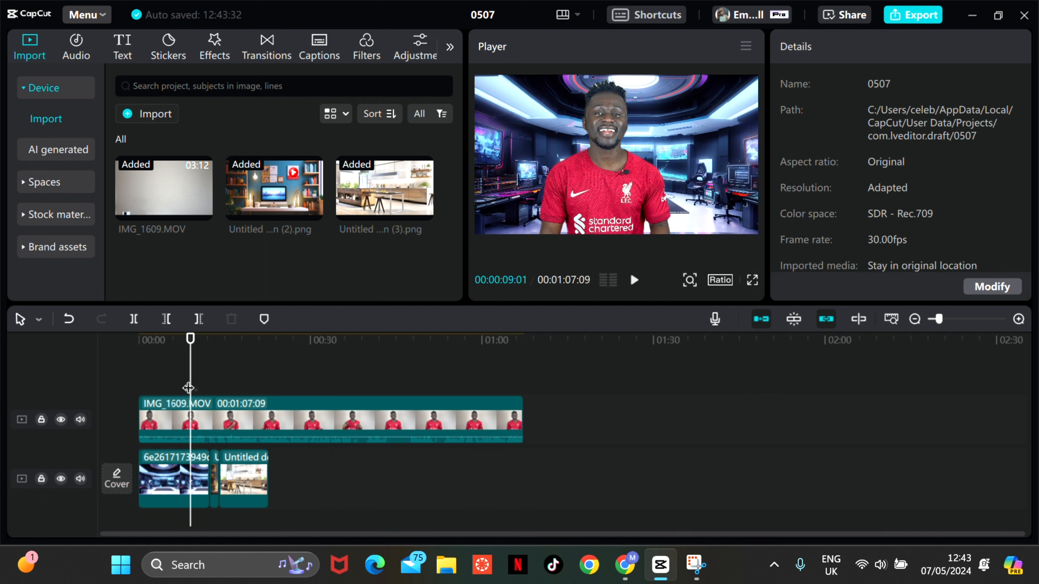
{"action": "key", "text": "space"}
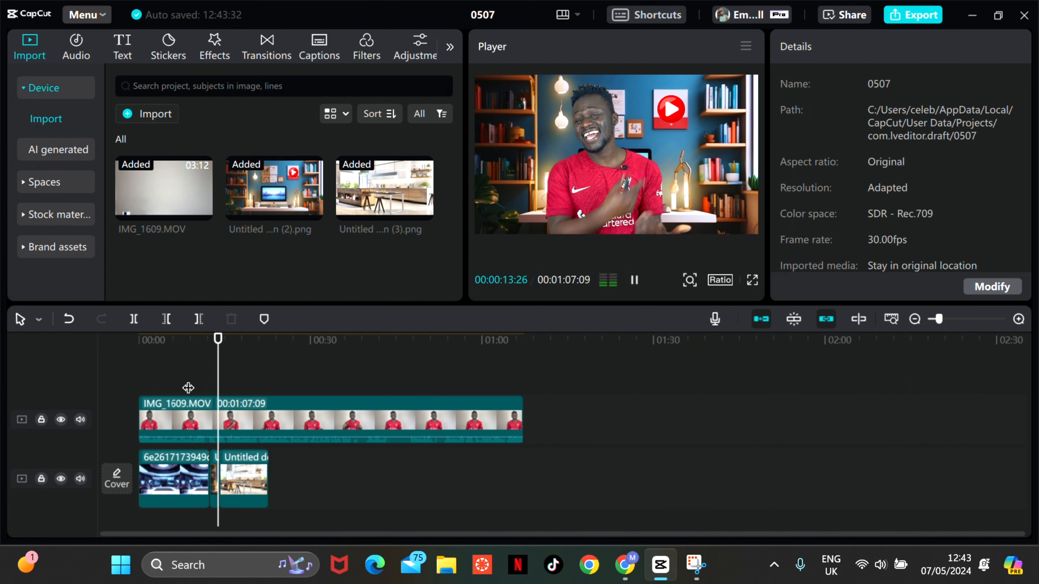
{"action": "key", "text": "space"}
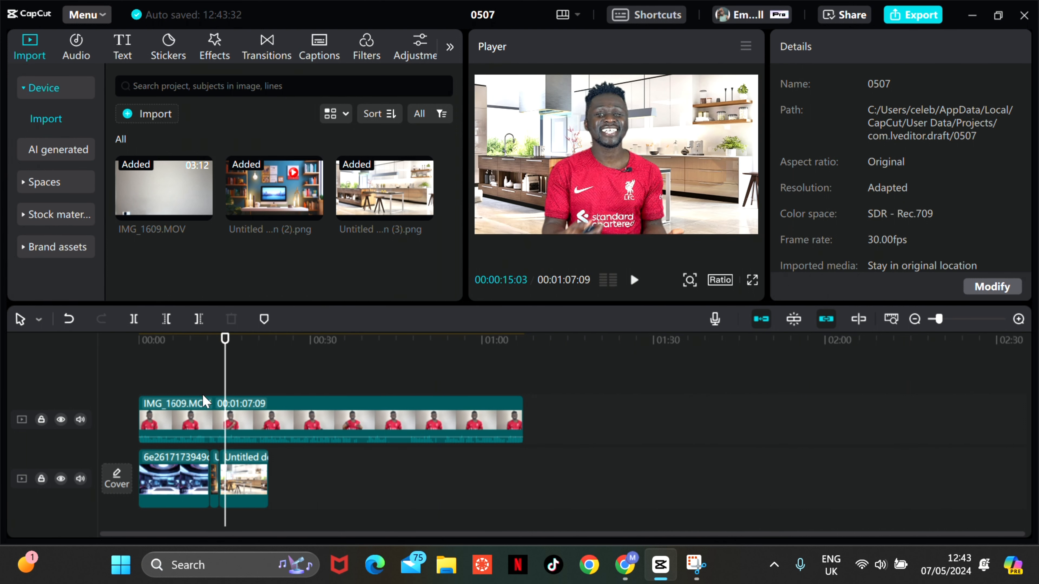
{"action": "left_click", "coordinate": [751, 280]}
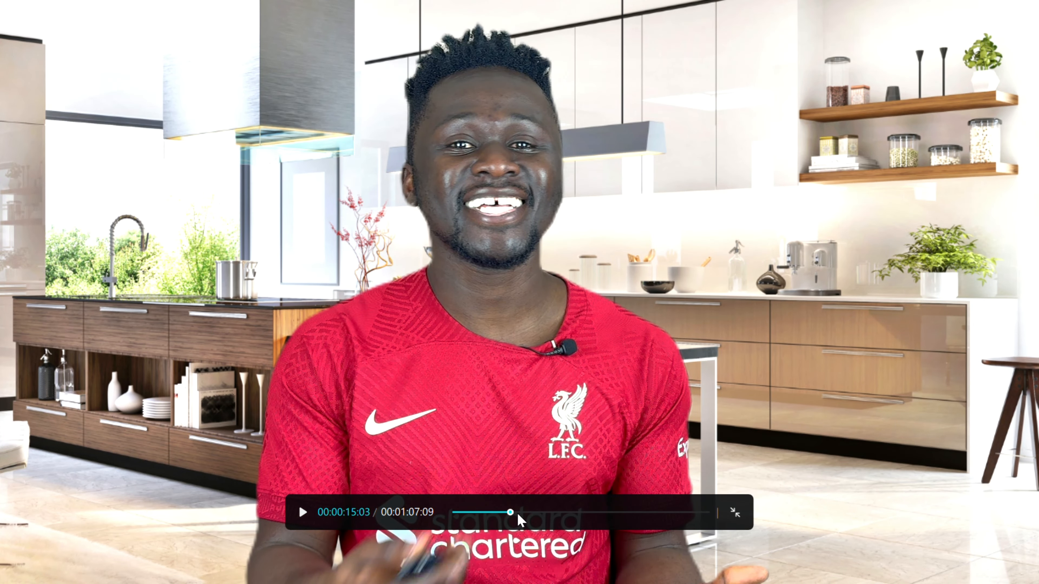
{"action": "key", "text": "Escape"}
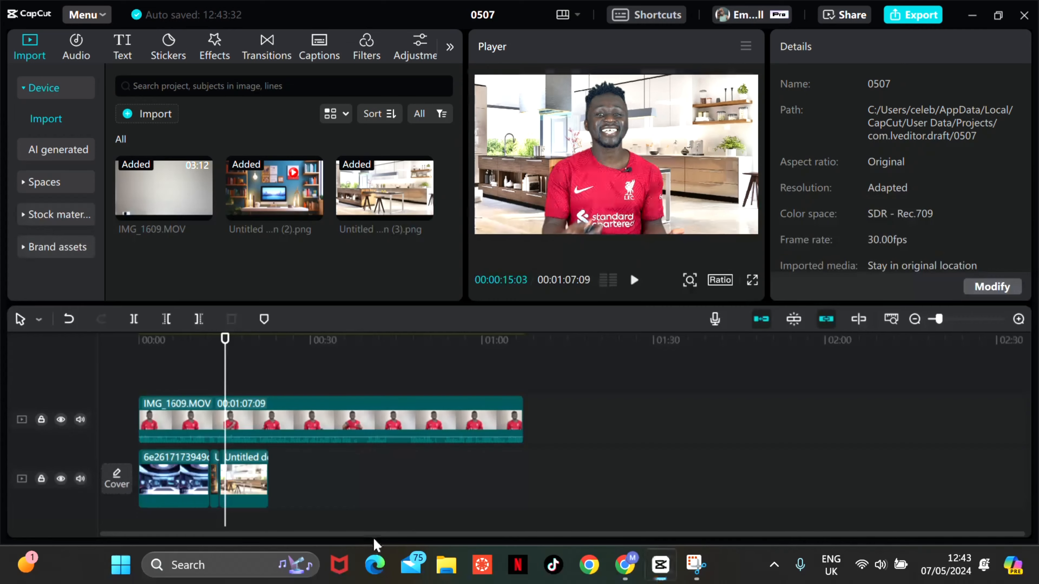
- Extend the kitchen background clip to about the 29-second mark and play it back in full-screen preview
{"action": "left_click", "coordinate": [265, 483]}
{"action": "left_click_drag", "start_coordinate": [268, 479], "coordinate": [304, 478]}
{"action": "key", "text": "space"}
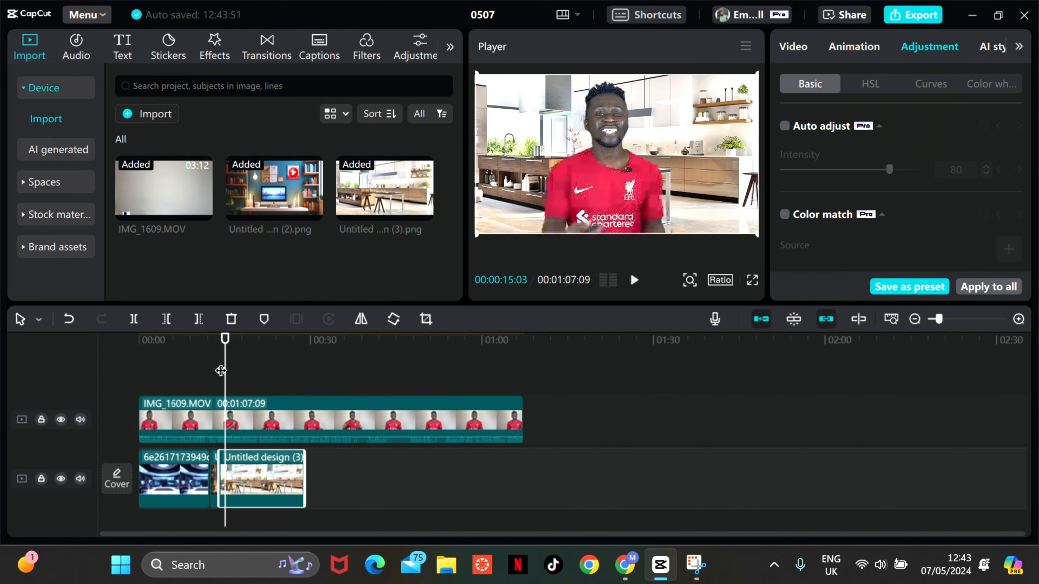
{"action": "key", "text": "space"}
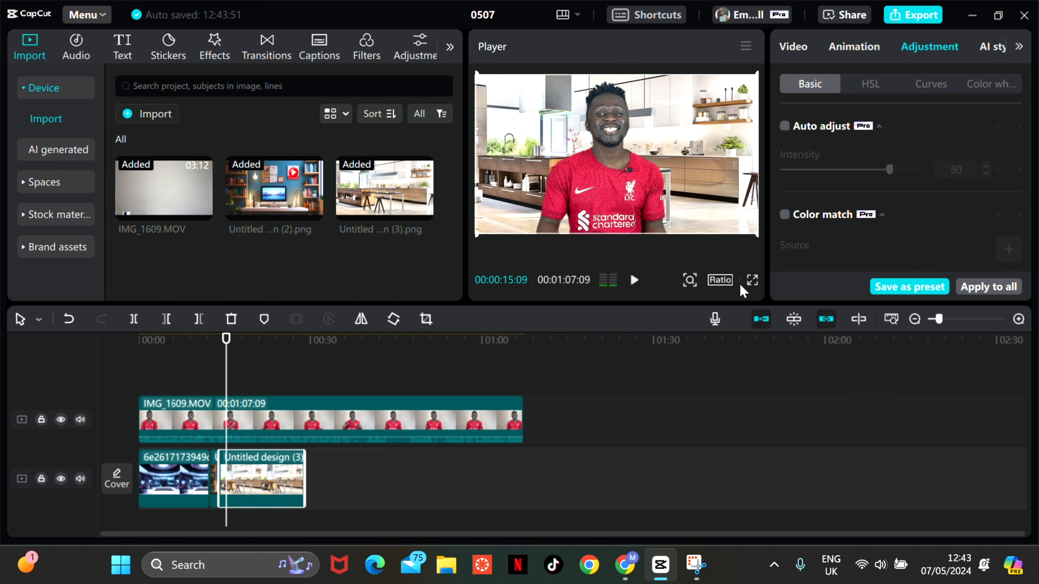
{"action": "left_click", "coordinate": [752, 280]}
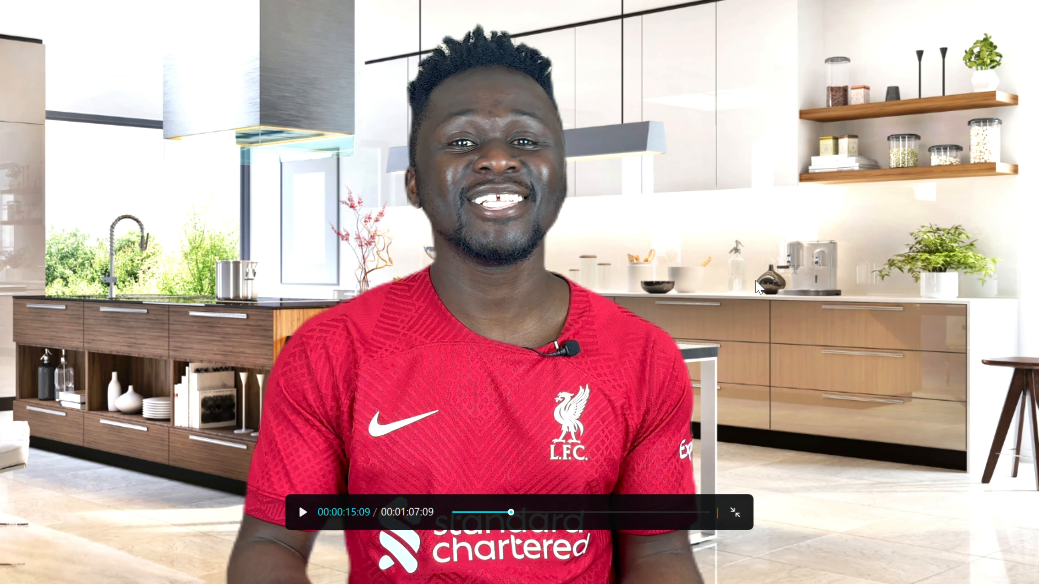
{"action": "key", "text": "space"}
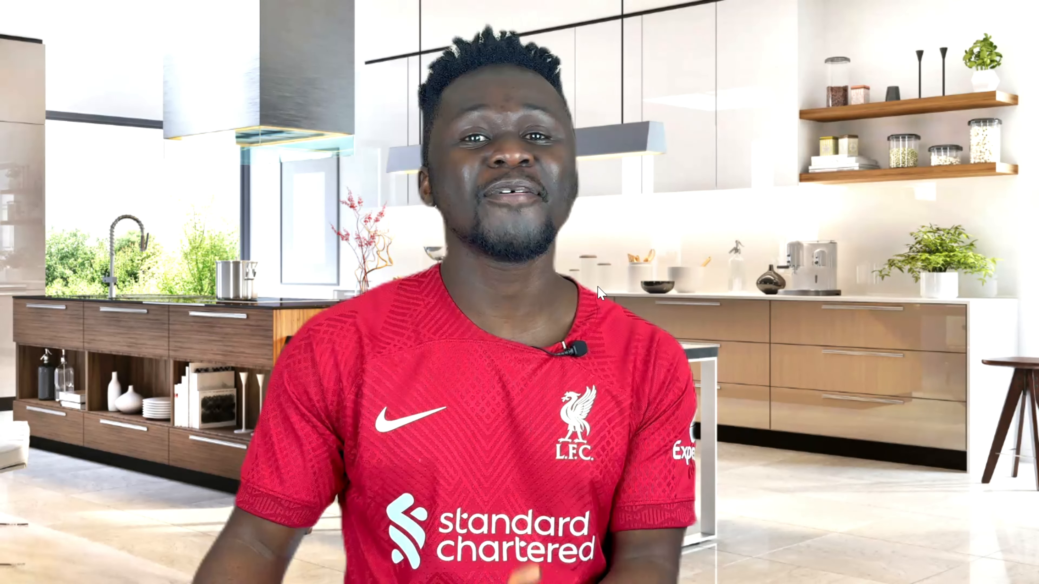
- Exit the full-screen preview, mute the background track, and check the frames at about 29 and 19 seconds
{"action": "key", "text": "Escape"}
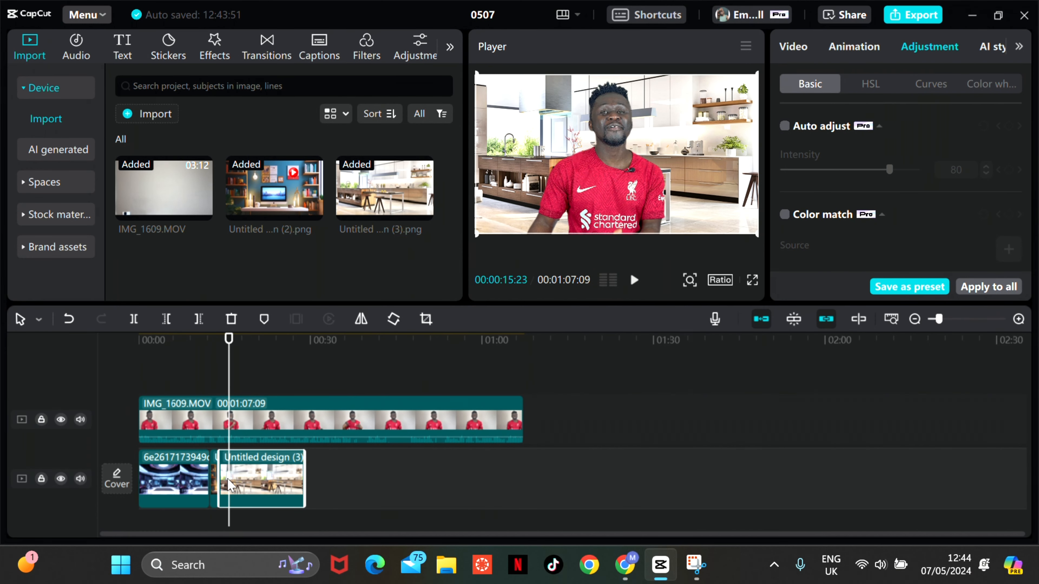
{"action": "left_click", "coordinate": [80, 479]}
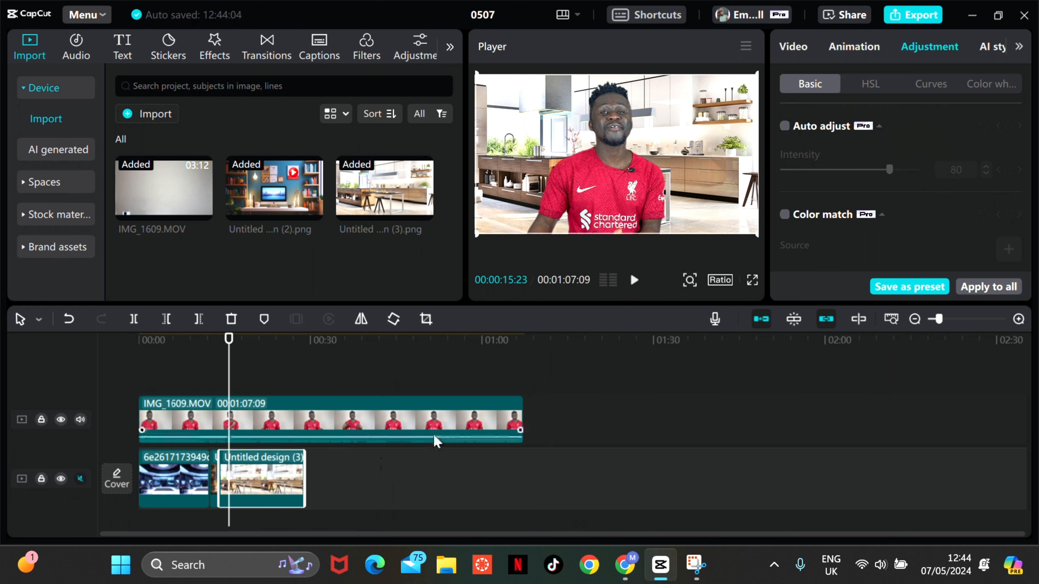
{"action": "left_click", "coordinate": [308, 367]}
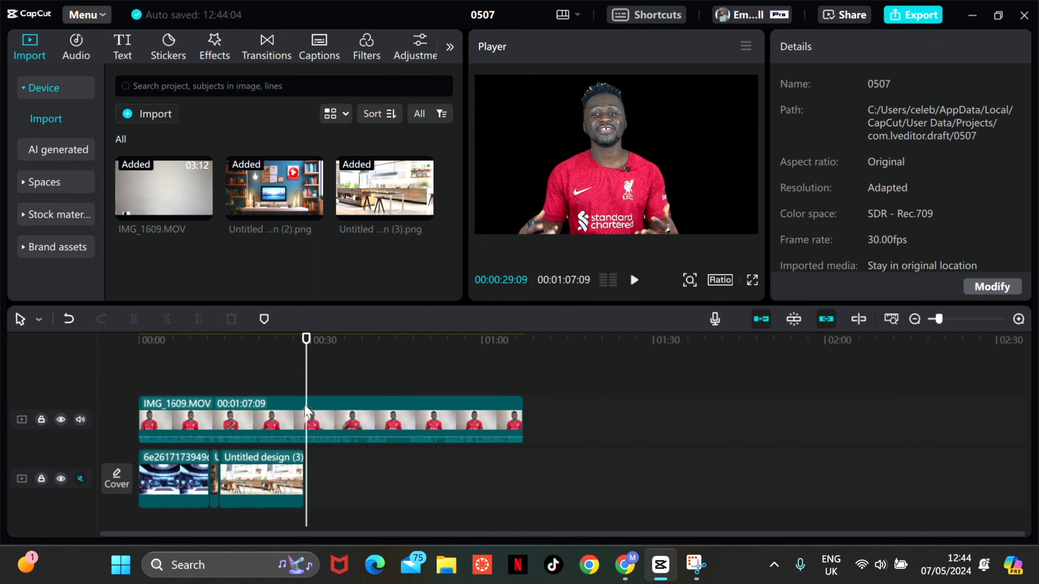
{"action": "left_click", "coordinate": [251, 380]}
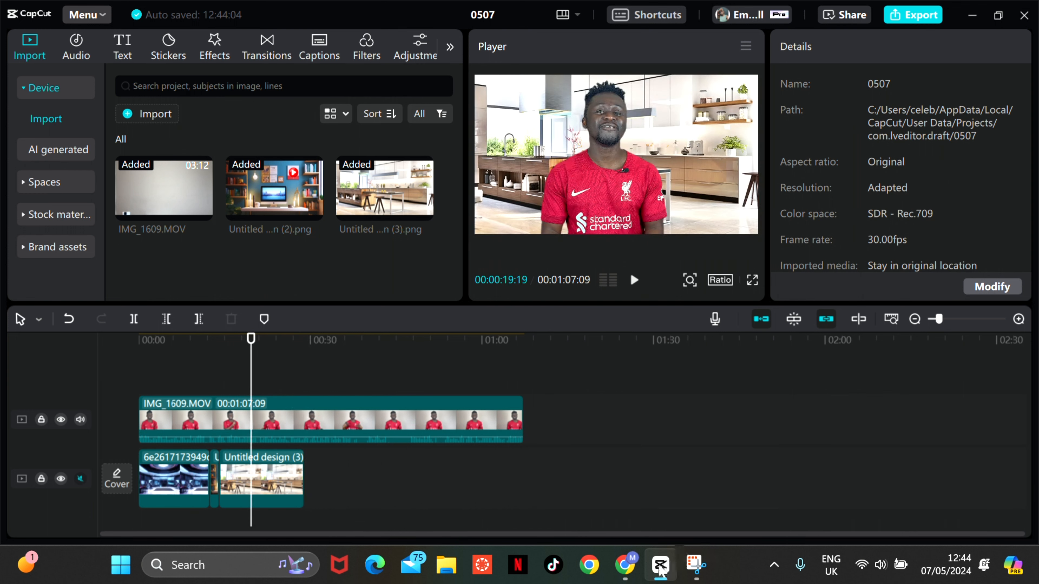
- Switch to the Chrome browser and open pexels.com in place of the Canva design
{"action": "left_click", "coordinate": [625, 565]}
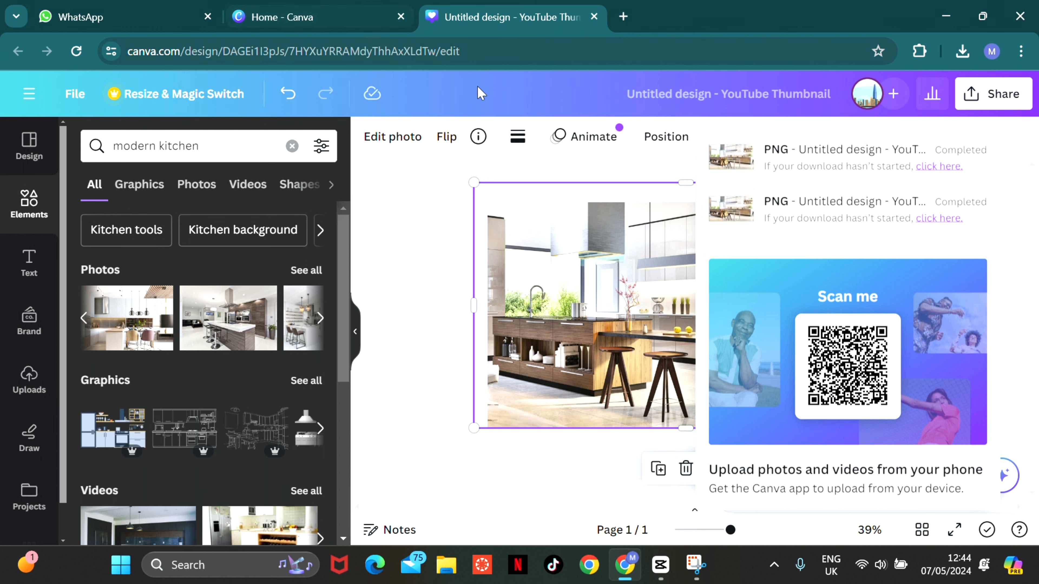
{"action": "left_click", "coordinate": [651, 53]}
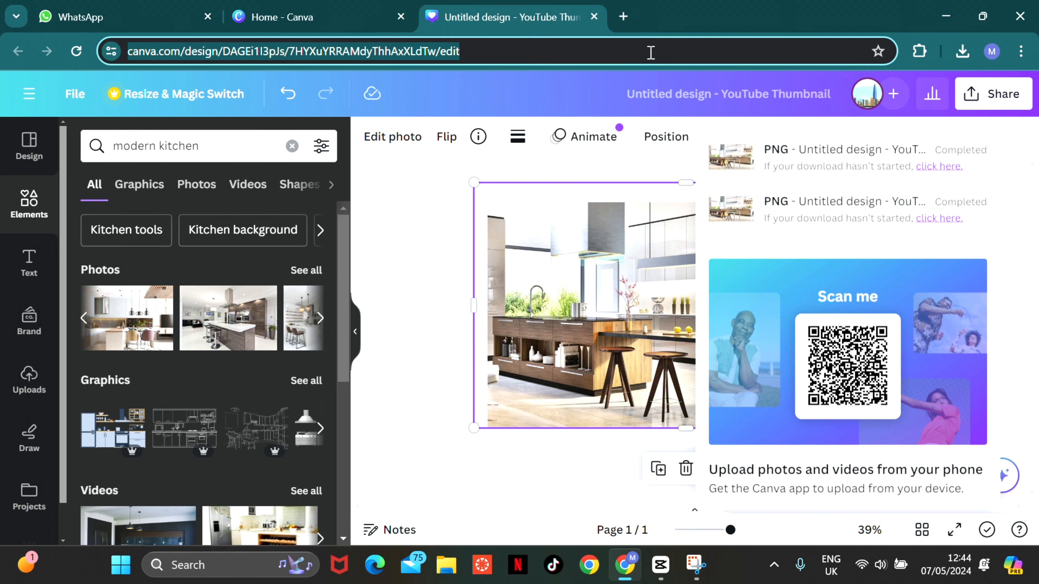
{"action": "type", "text": "pexels.com"}
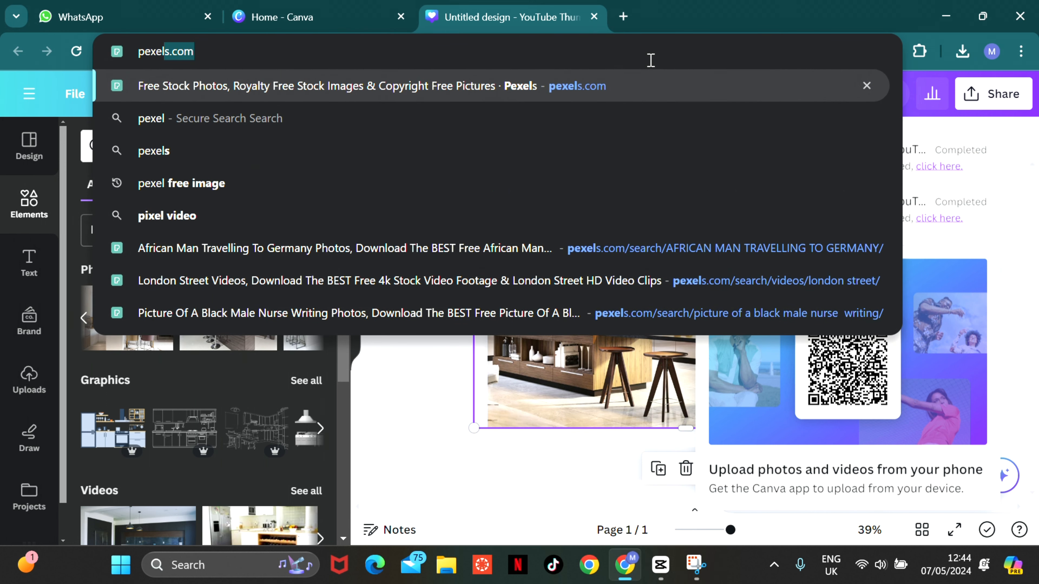
{"action": "left_click", "coordinate": [426, 86]}
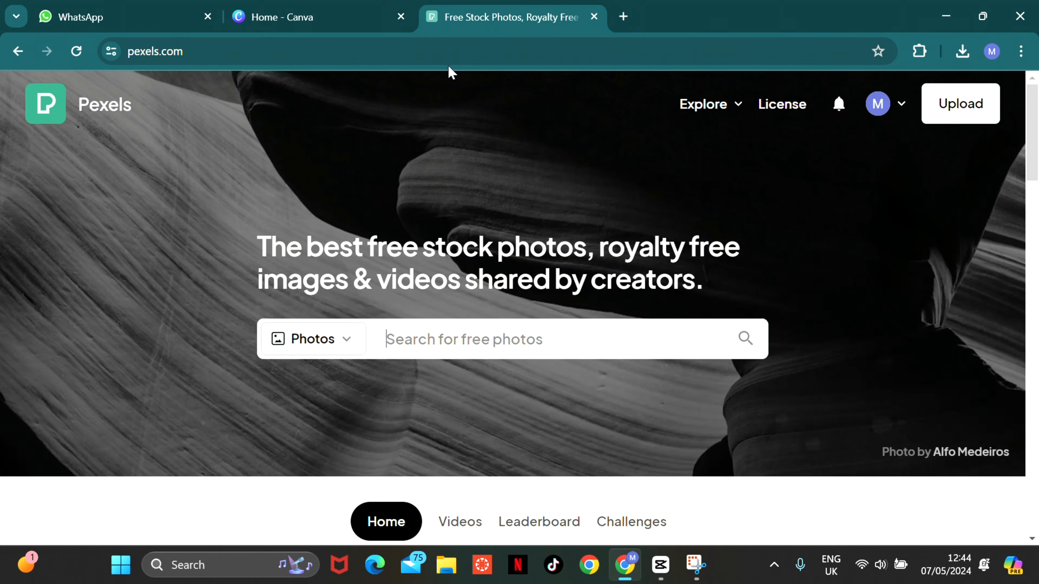
- Set the Pexels search to videos and search for "london street"
{"action": "left_click", "coordinate": [360, 341]}
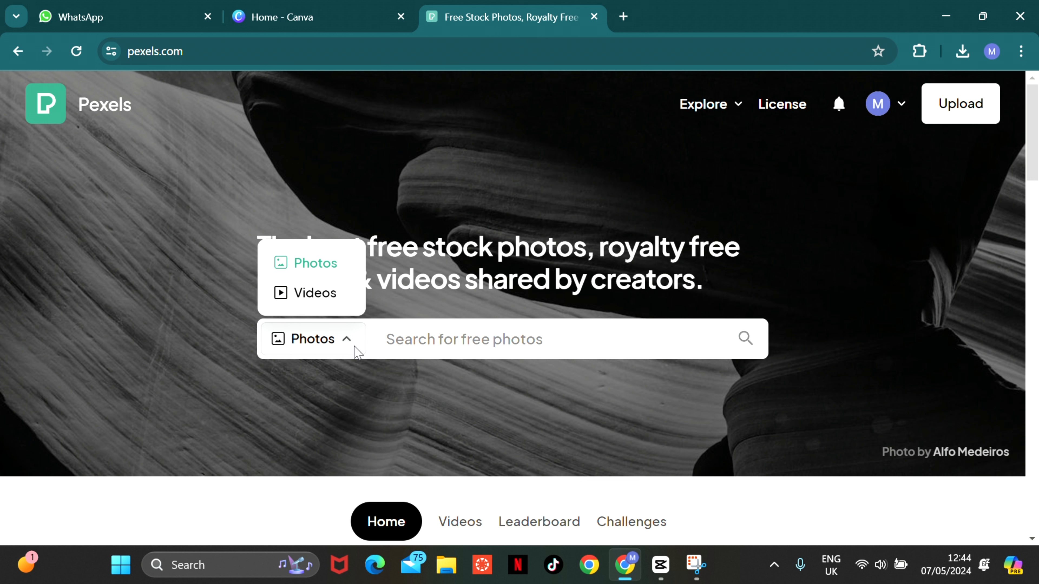
{"action": "left_click", "coordinate": [377, 341]}
{"action": "left_click", "coordinate": [334, 340]}
{"action": "left_click", "coordinate": [314, 293]}
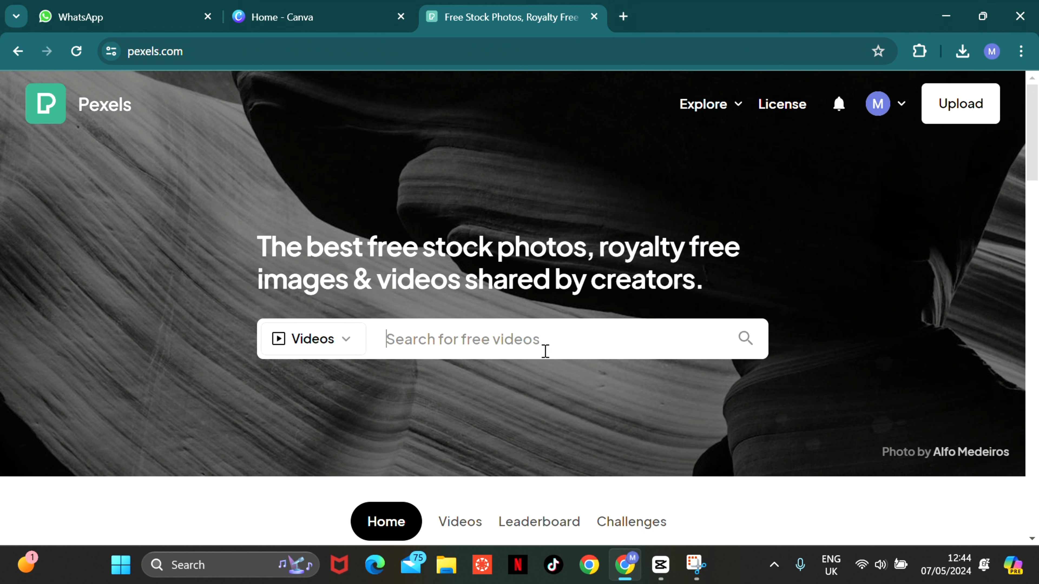
{"action": "left_click", "coordinate": [533, 354]}
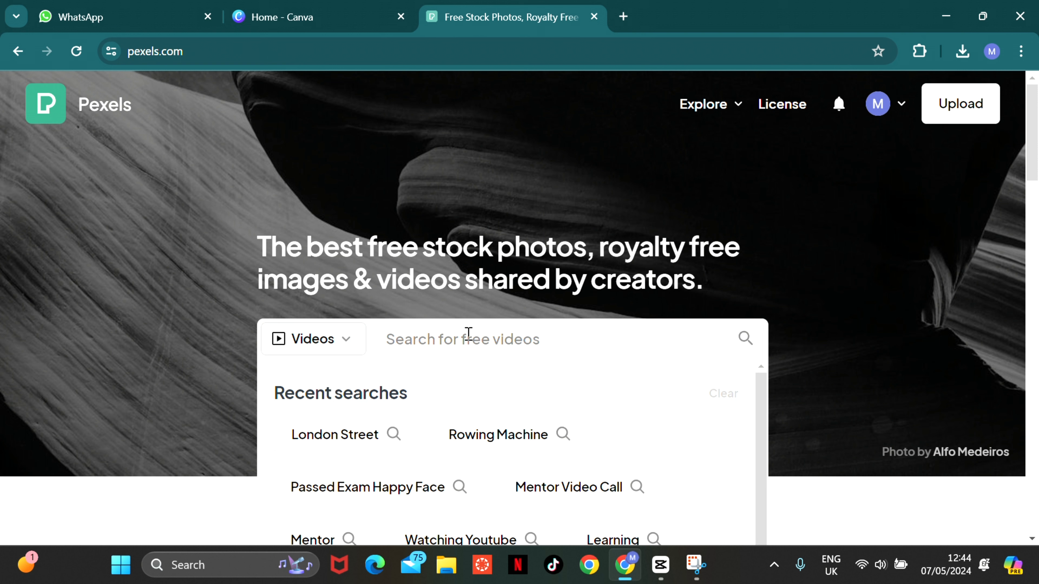
{"action": "type", "text": "lo"}
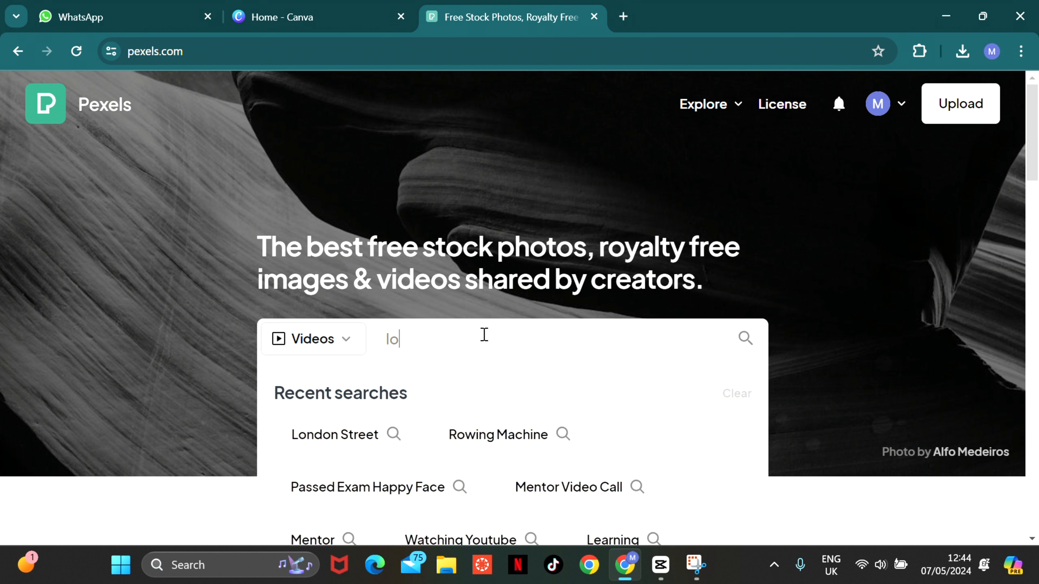
{"action": "type", "text": "ndon str"}
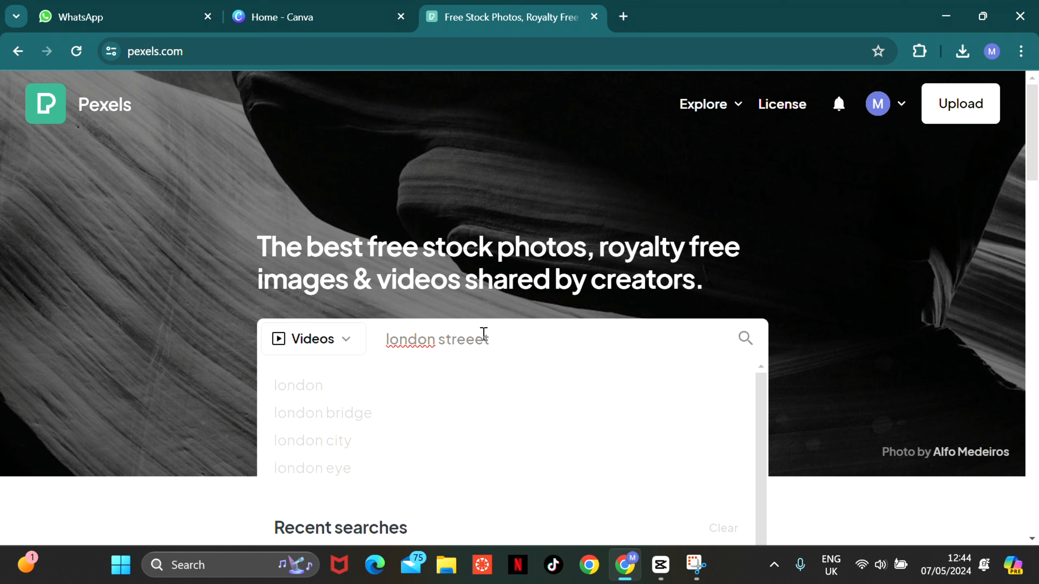
{"action": "type", "text": "eet"}
{"action": "key", "text": "BackSpace"}
{"action": "type", "text": "t"}
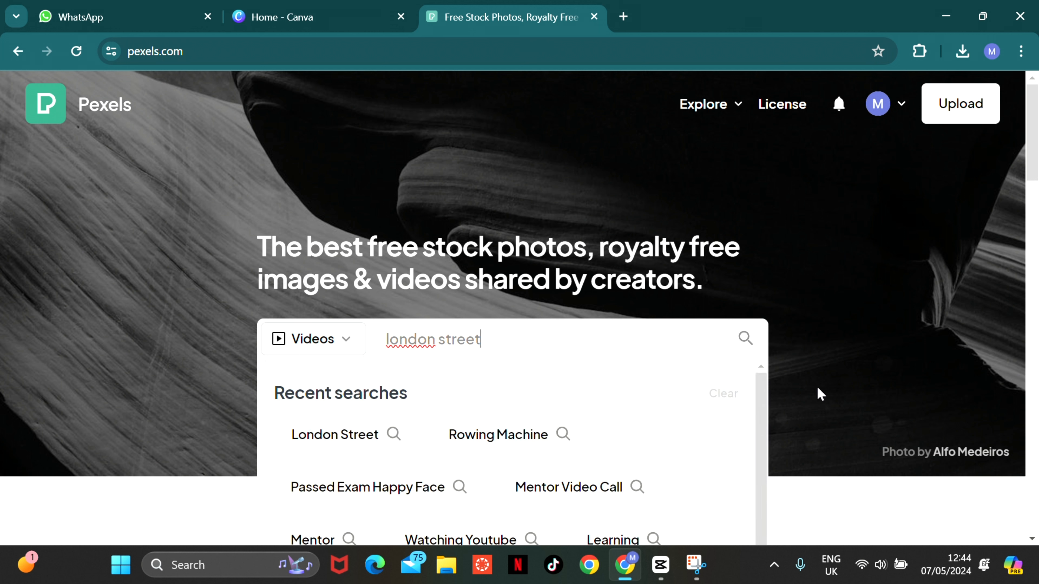
{"action": "left_click", "coordinate": [746, 339]}
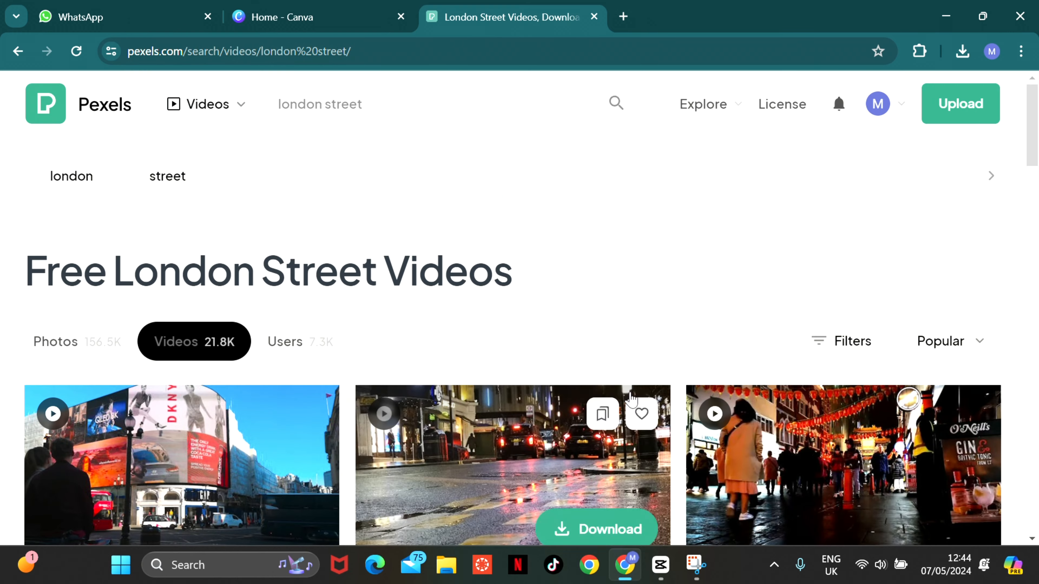
- Preview the daytime city traffic video from the London street results and close it
{"action": "left_click_drag", "start_coordinate": [1038, 152], "coordinate": [1037, 190]}
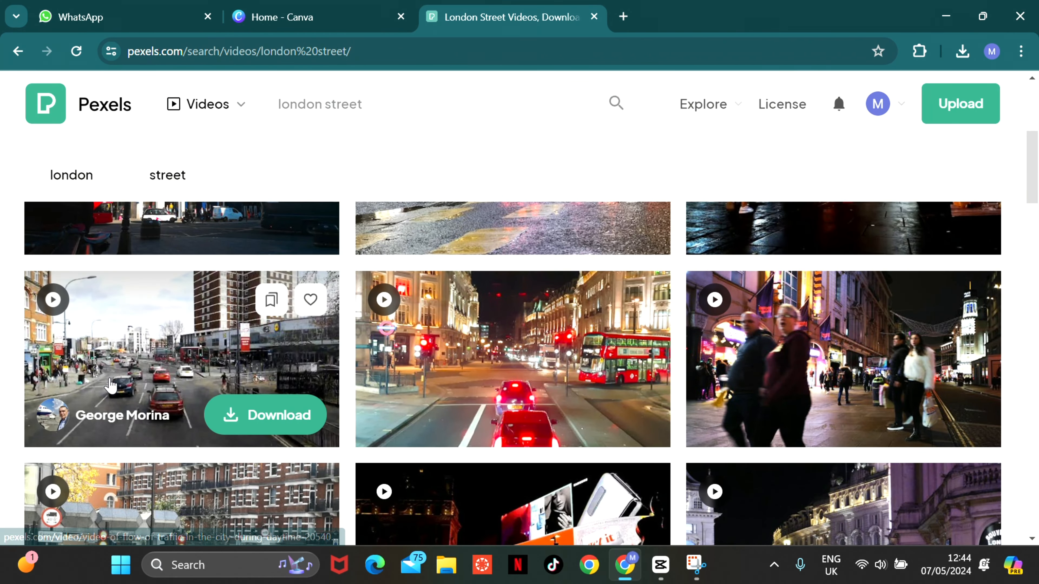
{"action": "left_click", "coordinate": [171, 359]}
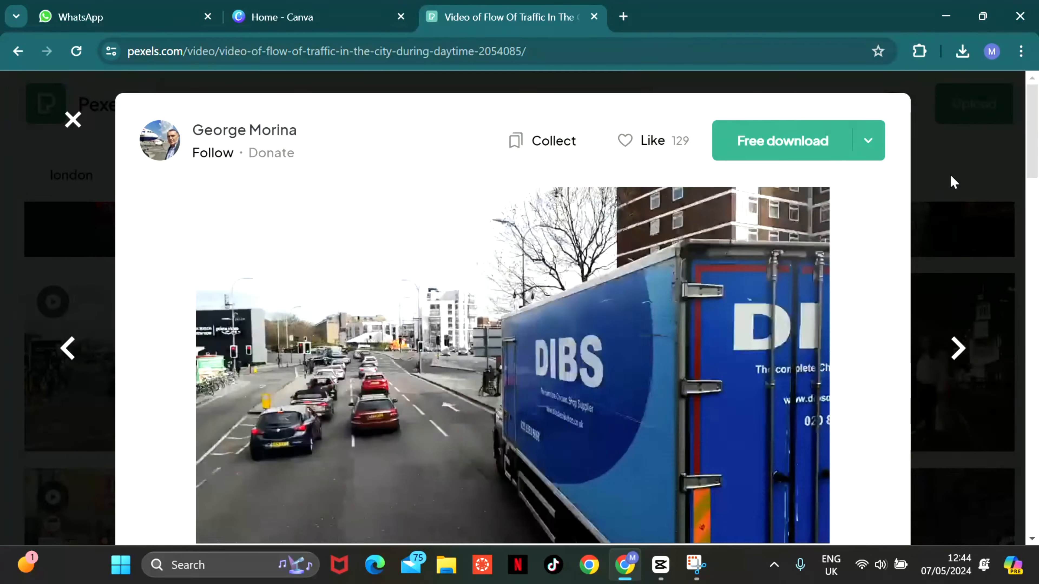
{"action": "left_click", "coordinate": [951, 179]}
- Download the London street video with the red double-decker bus in Full HD 1920×1080 and switch back to CapCut
{"action": "left_click_drag", "start_coordinate": [1034, 172], "coordinate": [1038, 354]}
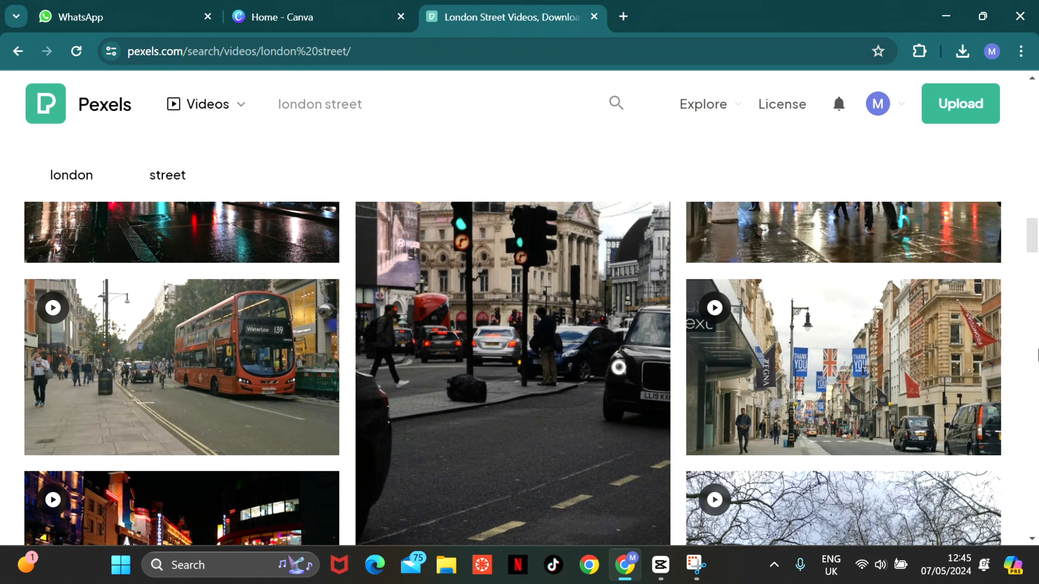
{"action": "left_click", "coordinate": [150, 363]}
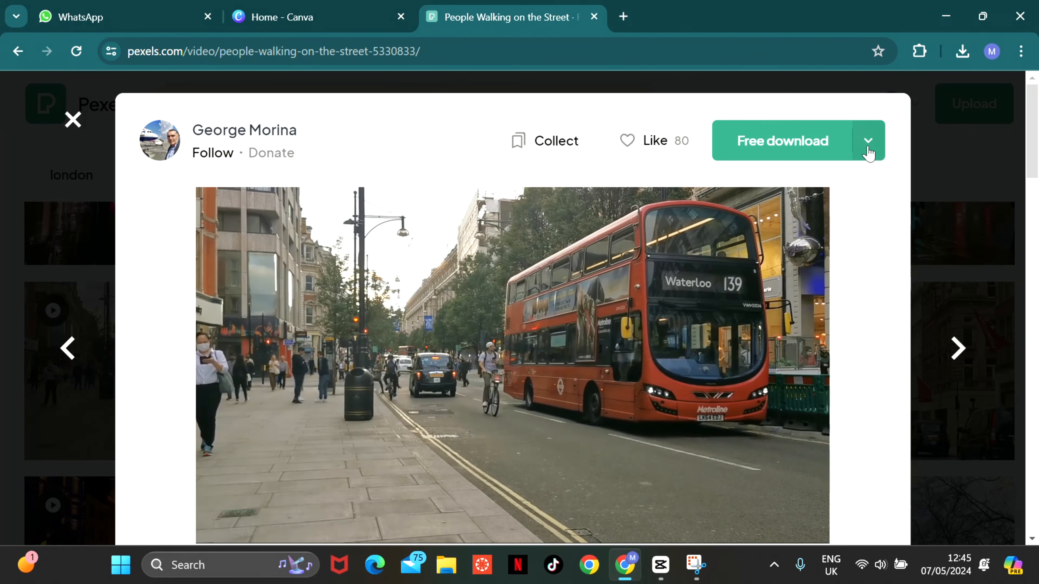
{"action": "left_click", "coordinate": [867, 144]}
{"action": "left_click", "coordinate": [728, 414]}
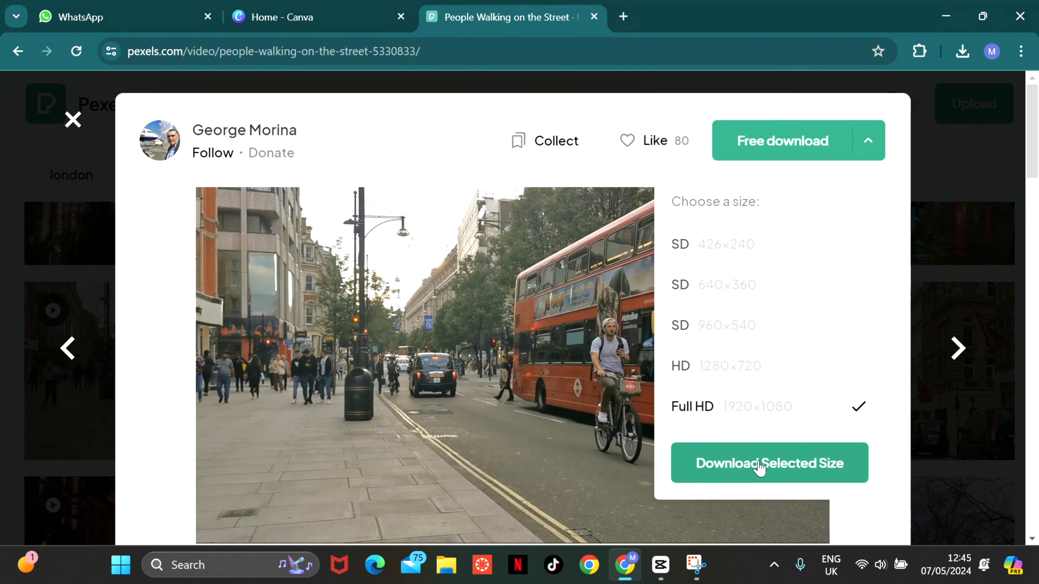
{"action": "left_click", "coordinate": [764, 463]}
{"action": "left_click", "coordinate": [856, 214]}
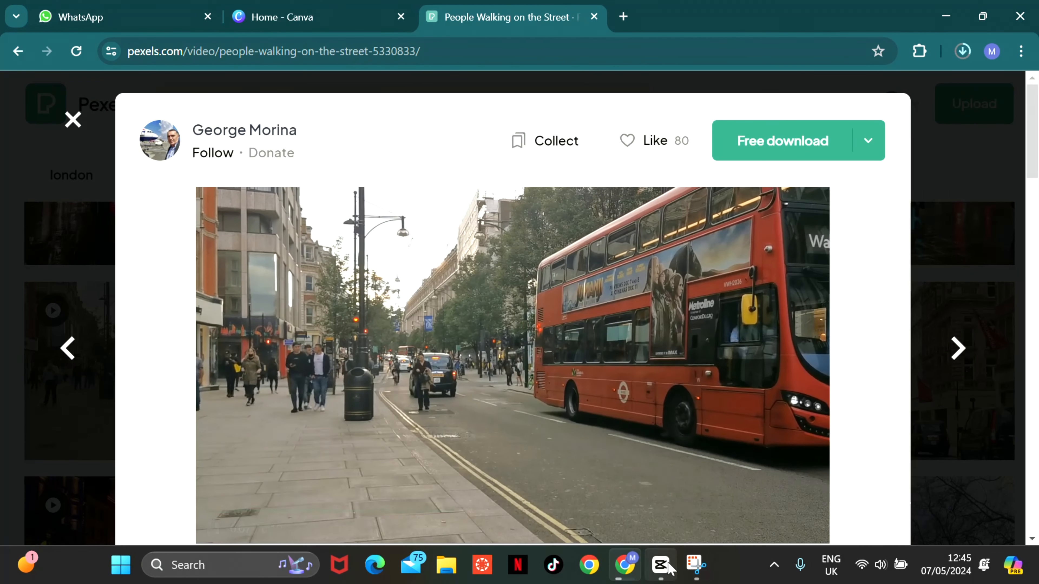
{"action": "left_click", "coordinate": [655, 569]}
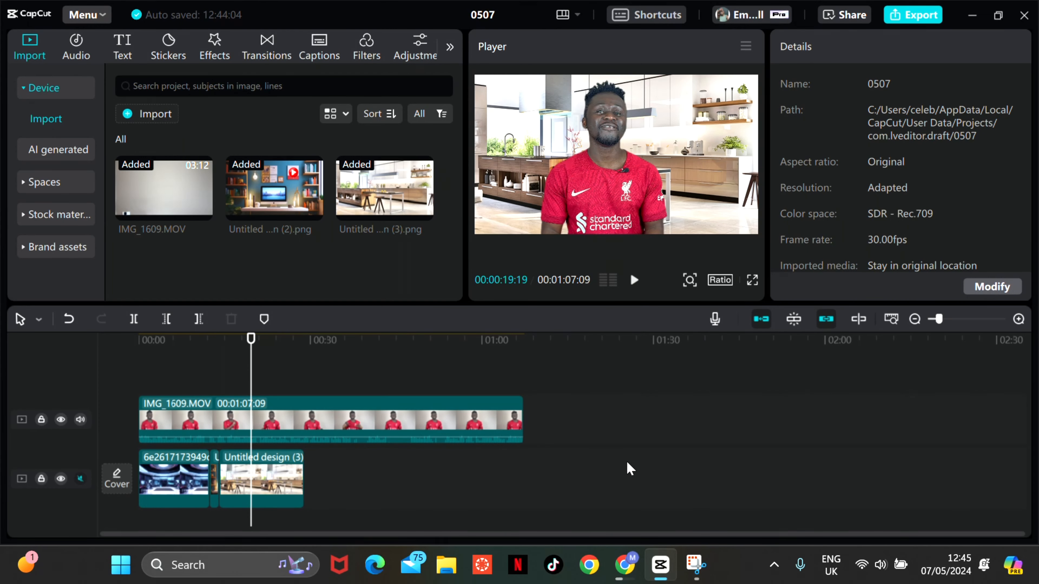
{"action": "left_click", "coordinate": [146, 119]}
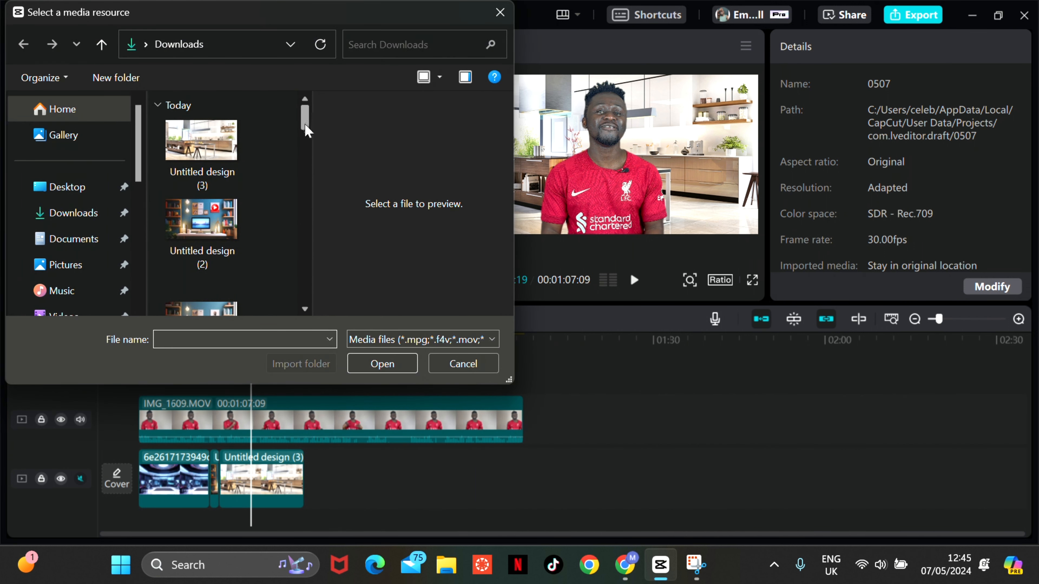
{"action": "scroll", "coordinate": [306, 131], "scroll_direction": "down", "scroll_amount": 2}
{"action": "scroll", "coordinate": [303, 135], "scroll_direction": "up", "scroll_amount": 2}
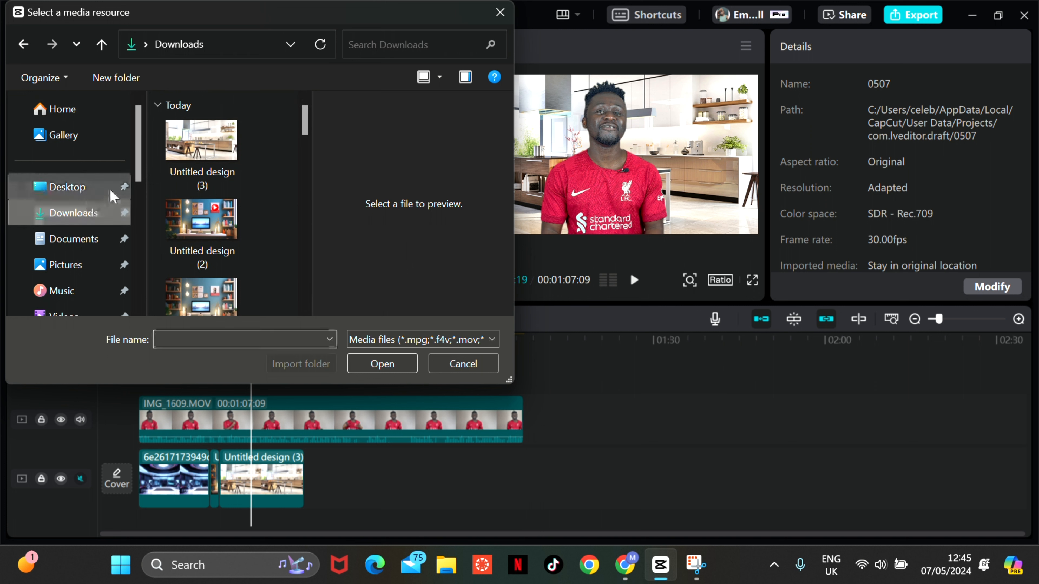
{"action": "left_click_drag", "start_coordinate": [304, 121], "coordinate": [302, 76]}
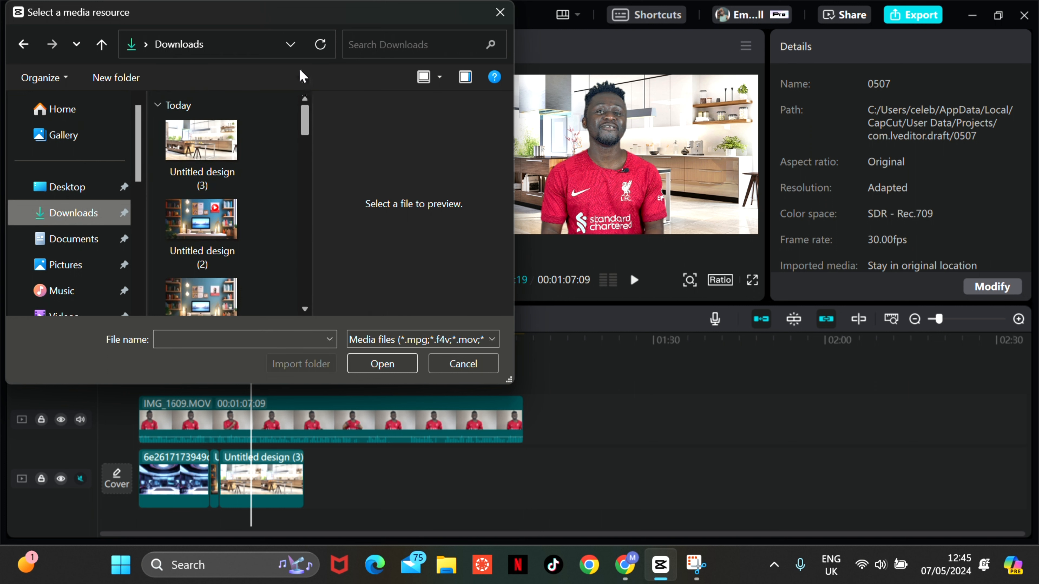
{"action": "scroll", "coordinate": [306, 128], "scroll_direction": "down", "scroll_amount": 3}
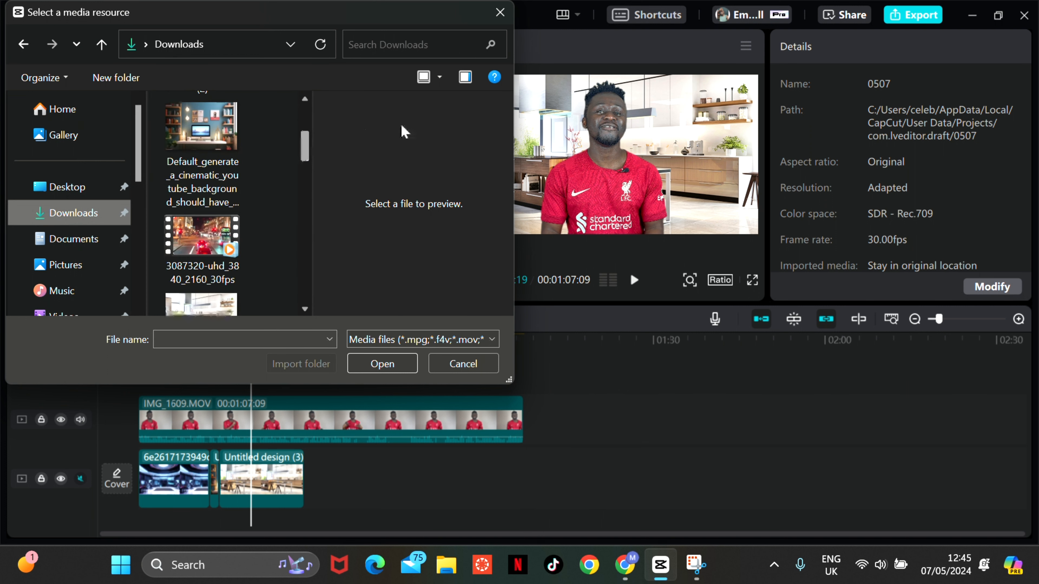
{"action": "left_click", "coordinate": [467, 365]}
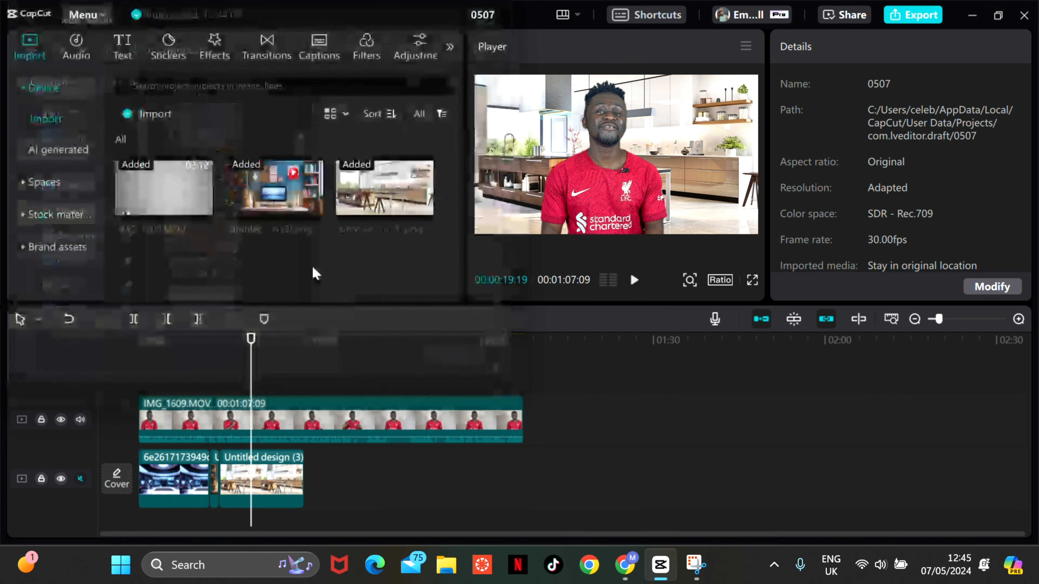
- Import the downloaded street video 5330833-hd_1920_1080_30fps into the project media
{"action": "left_click", "coordinate": [160, 119]}
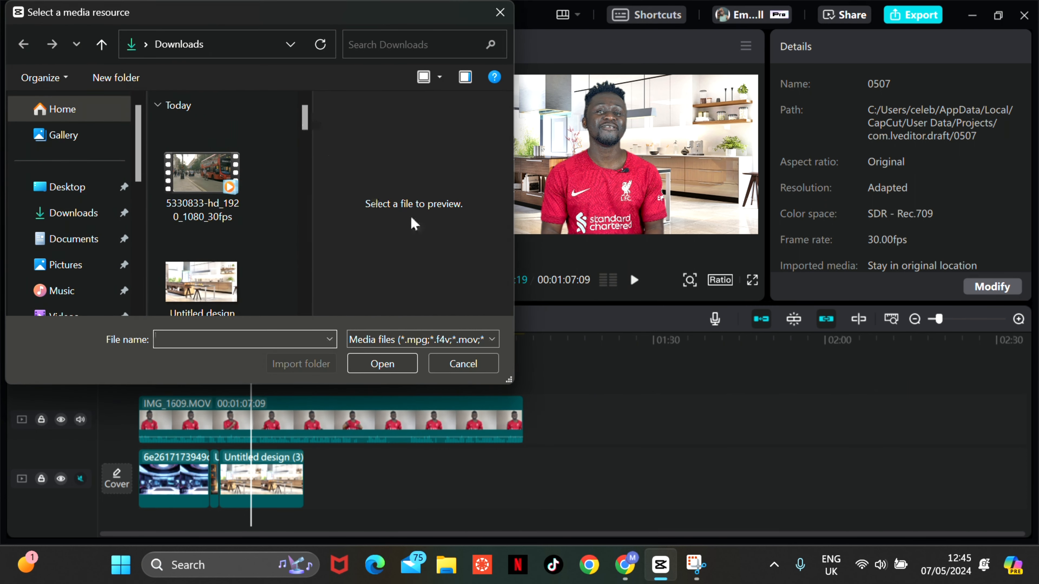
{"action": "left_click", "coordinate": [227, 204]}
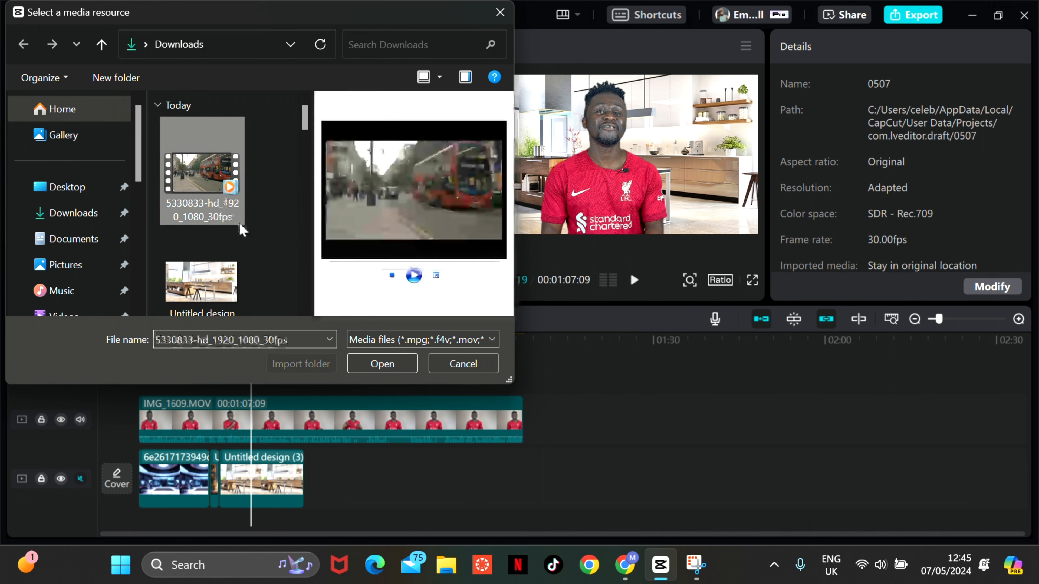
{"action": "left_click", "coordinate": [403, 365]}
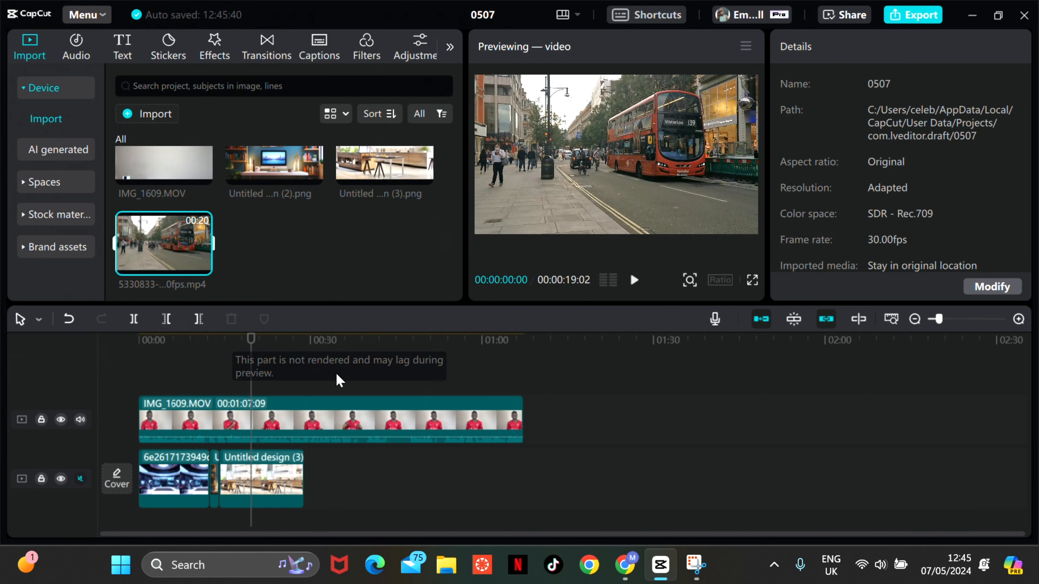
- Place the London bus video right after the kitchen image on the background track and move the playhead to about 28 seconds
{"action": "left_click_drag", "start_coordinate": [171, 237], "coordinate": [272, 417]}
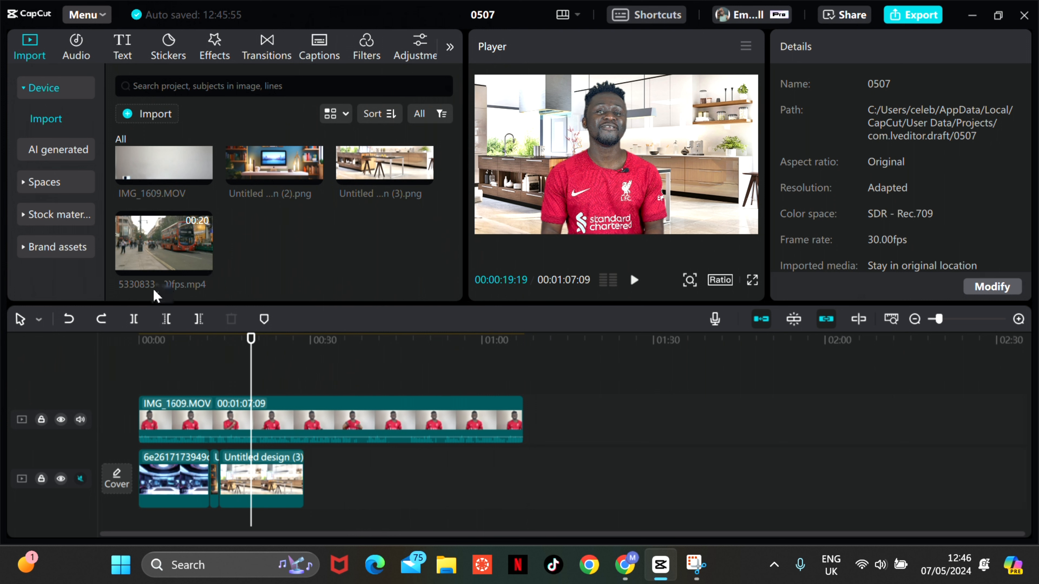
{"action": "left_click_drag", "start_coordinate": [161, 235], "coordinate": [303, 482]}
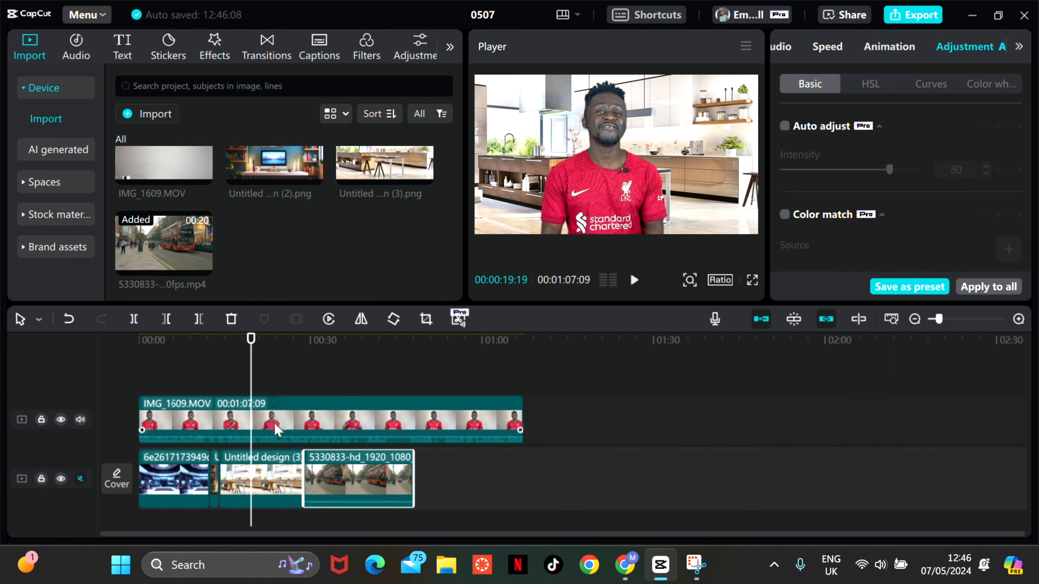
{"action": "left_click", "coordinate": [281, 389]}
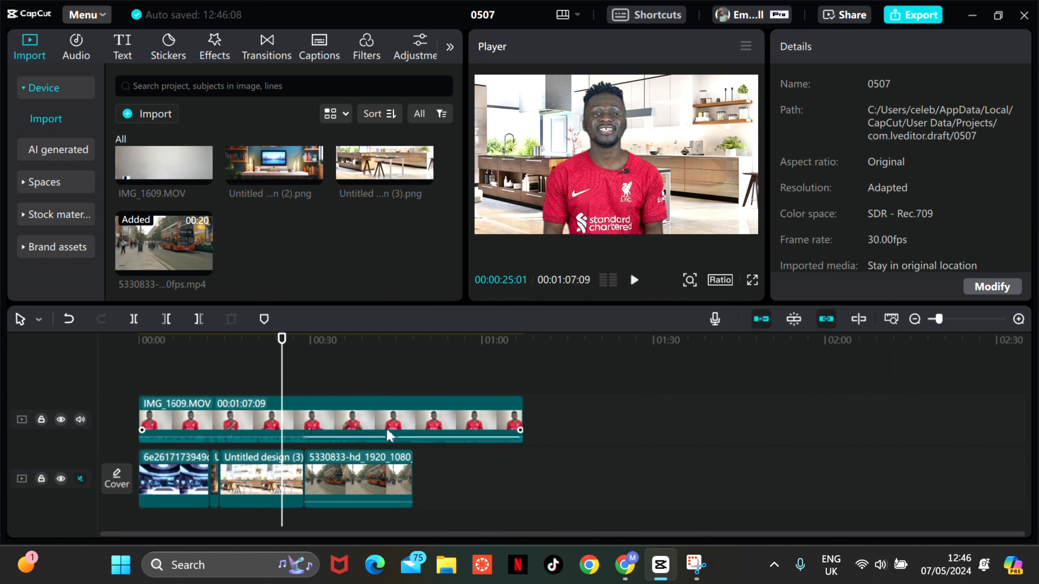
{"action": "left_click", "coordinate": [298, 376]}
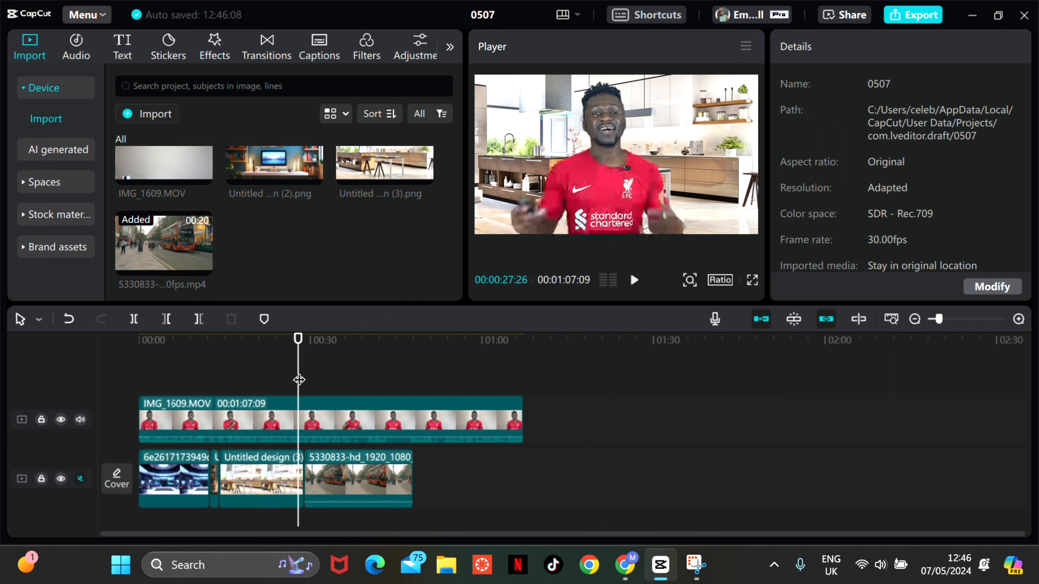